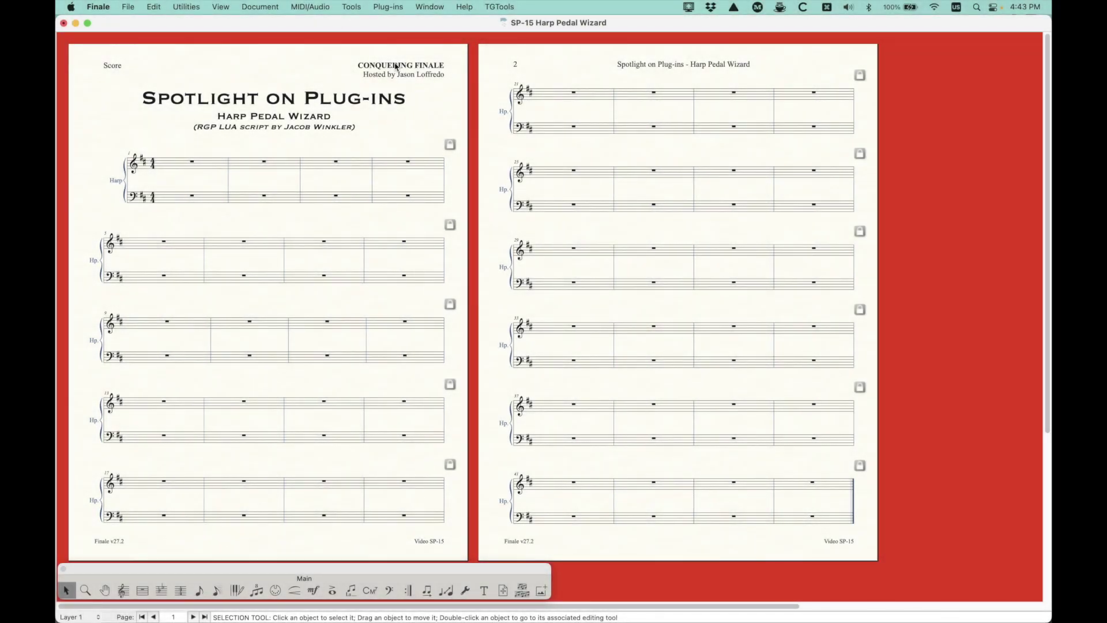
- Launch the Harp Pedal Wizard from the Plug-ins > RGP Lua submenu
{"action": "left_click", "coordinate": [380, 6]}
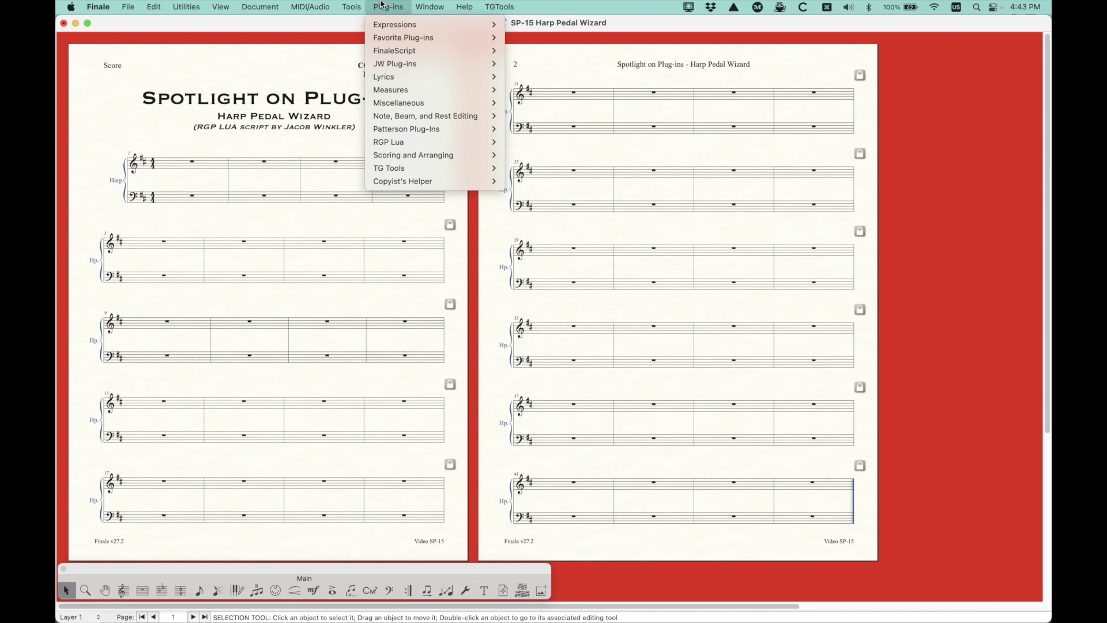
{"action": "mouse_move", "coordinate": [404, 142]}
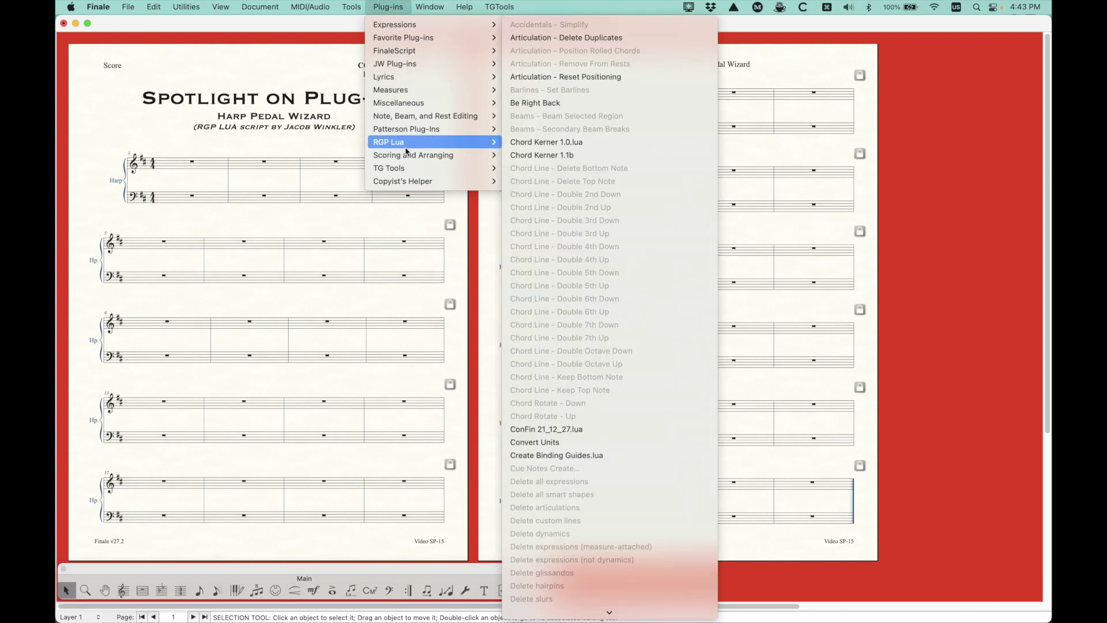
{"action": "scroll", "coordinate": [592, 294], "scroll_direction": "down", "scroll_amount": 10}
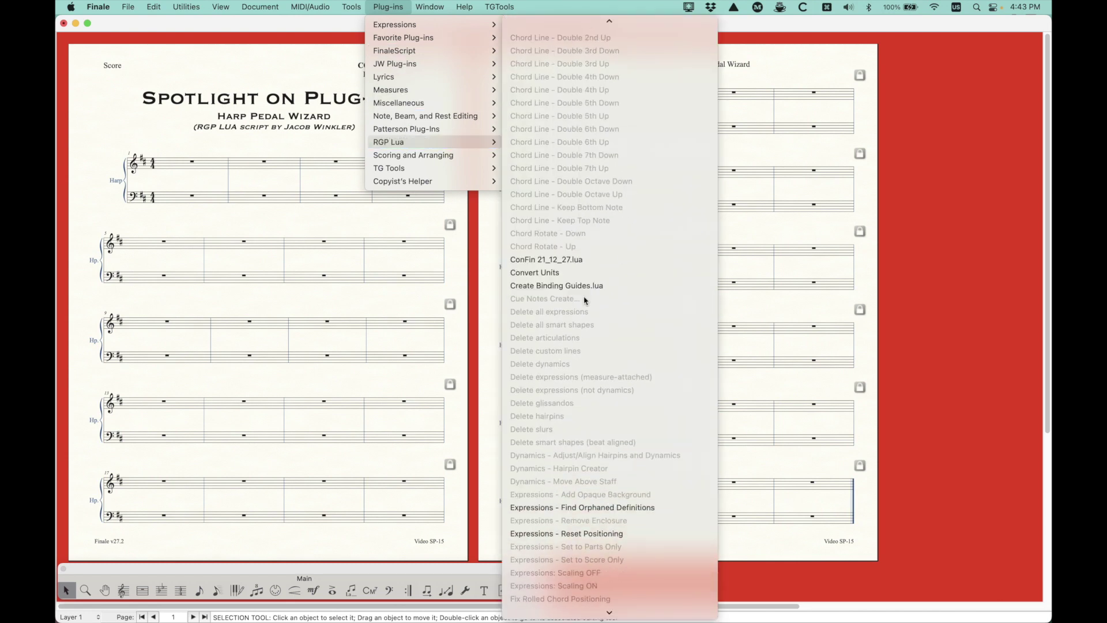
{"action": "scroll", "coordinate": [584, 300], "scroll_direction": "down", "scroll_amount": 5}
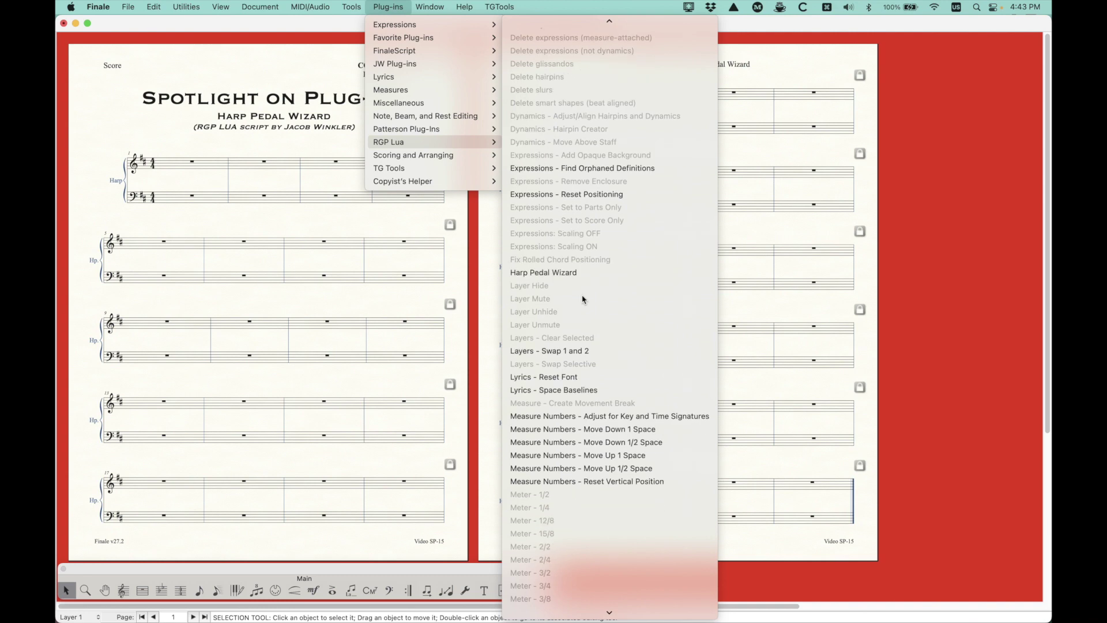
{"action": "left_click", "coordinate": [554, 273]}
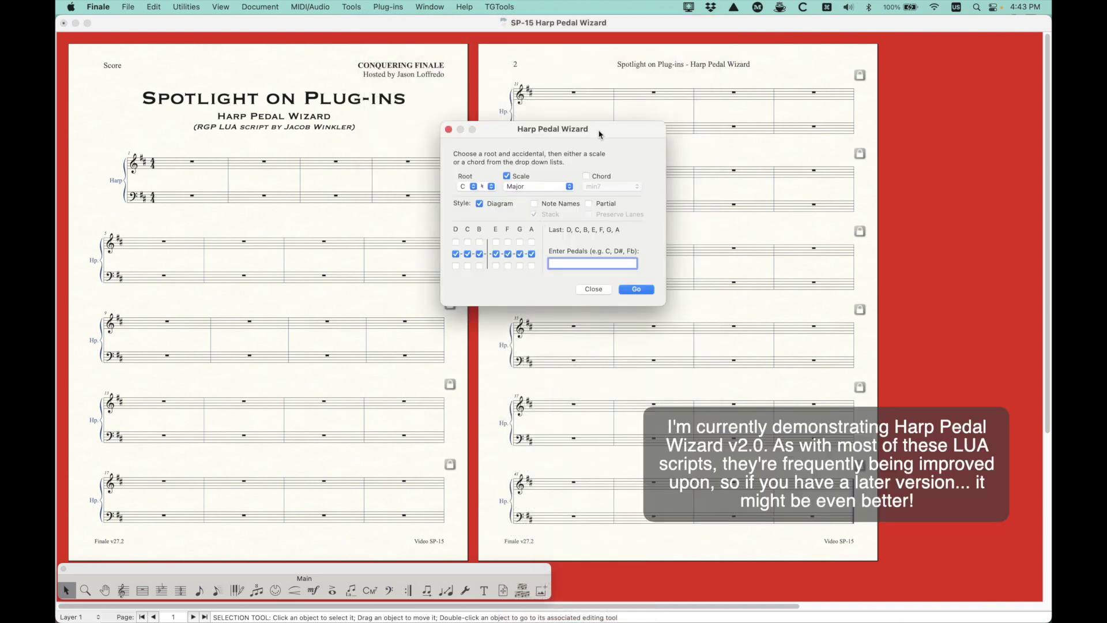
- Reposition the Harp Pedal Wizard window up and to the left over the score
{"action": "left_click_drag", "start_coordinate": [590, 122], "coordinate": [556, 119]}
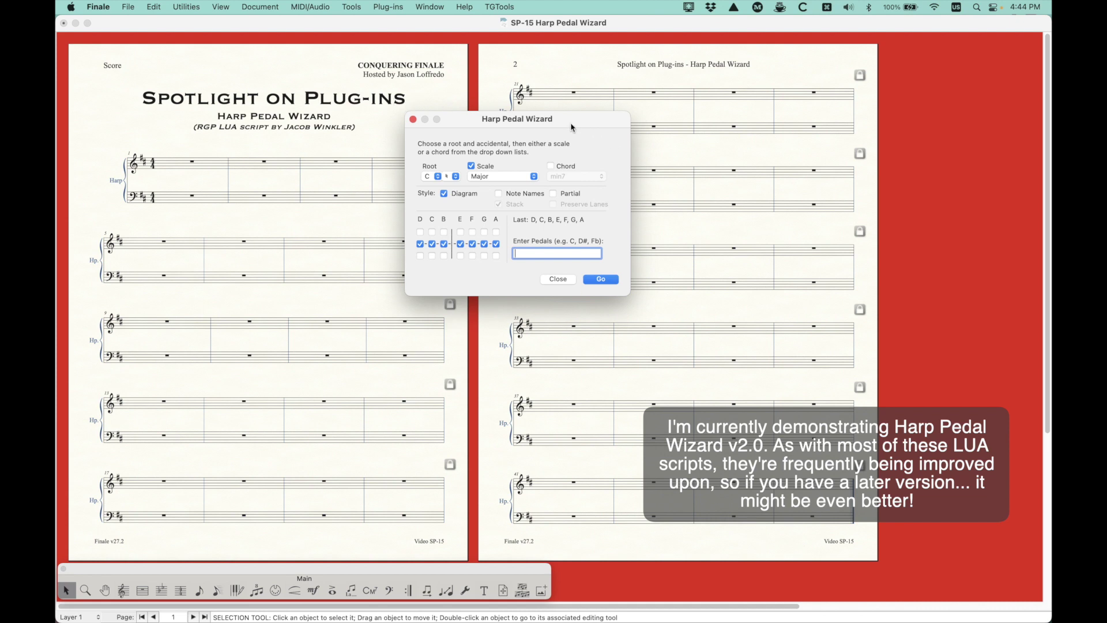
{"action": "left_click_drag", "start_coordinate": [570, 123], "coordinate": [573, 111]}
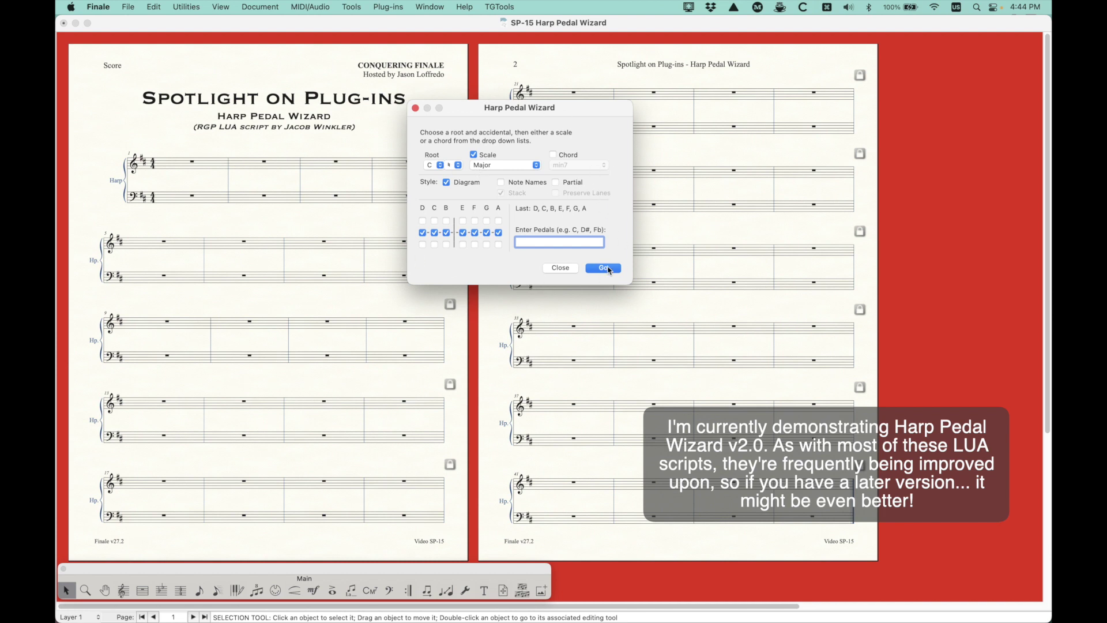
{"action": "left_click_drag", "start_coordinate": [496, 112], "coordinate": [500, 116]}
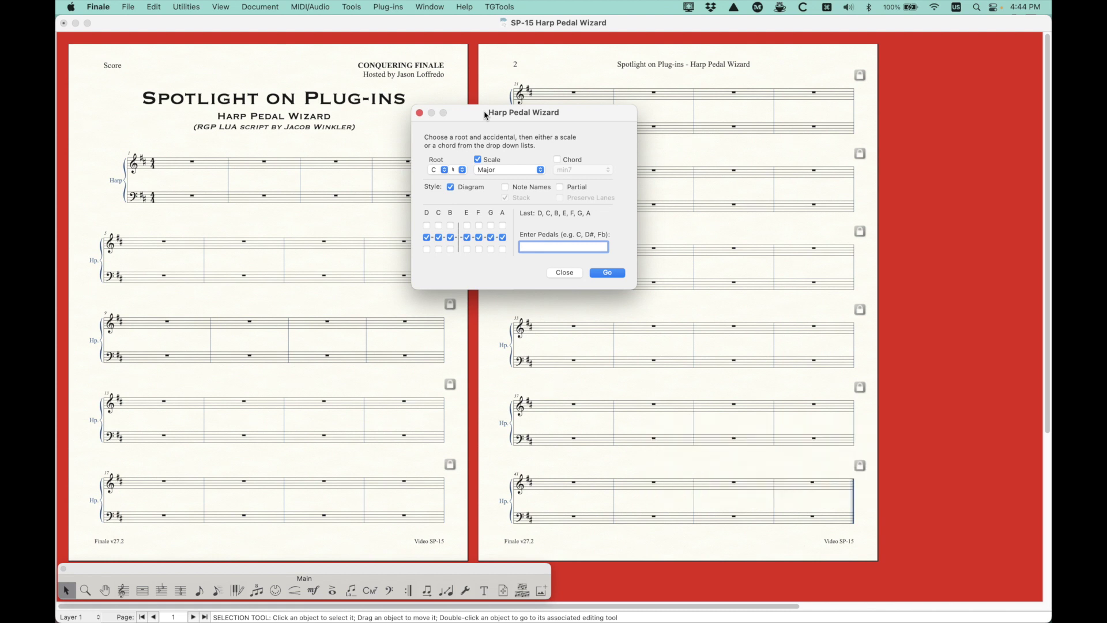
{"action": "left_click_drag", "start_coordinate": [478, 114], "coordinate": [454, 120]}
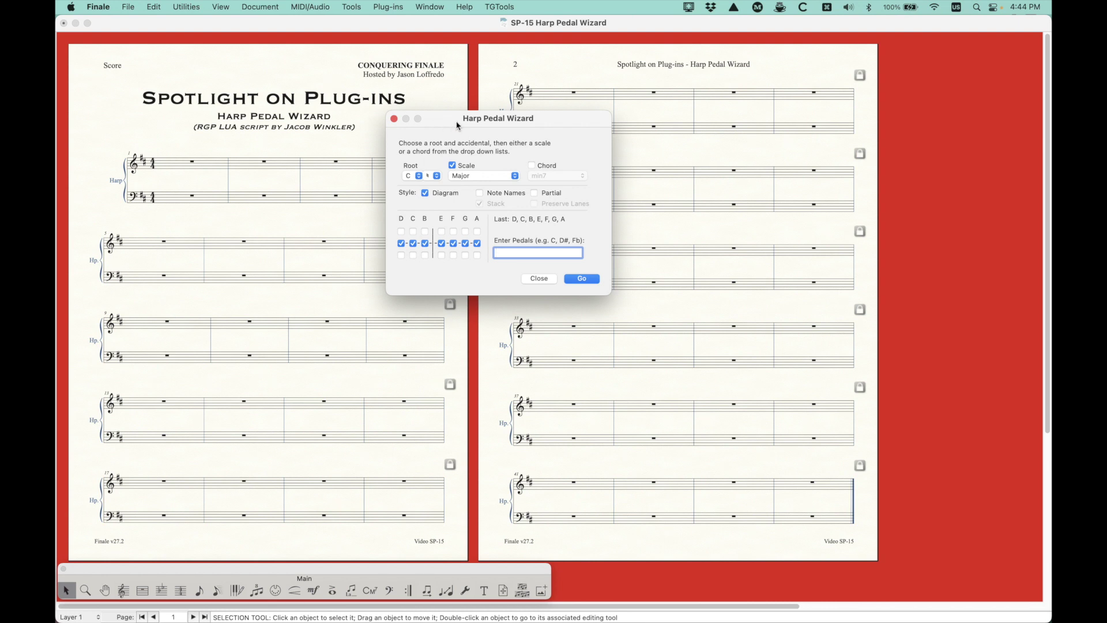
{"action": "left_click_drag", "start_coordinate": [457, 125], "coordinate": [451, 124]}
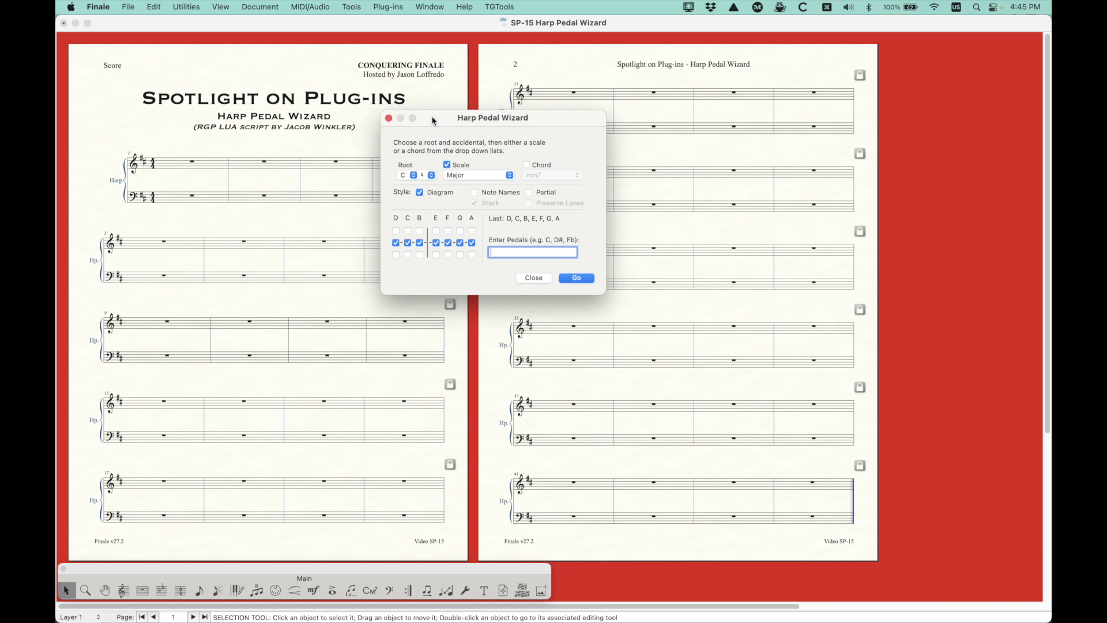
{"action": "left_click_drag", "start_coordinate": [433, 121], "coordinate": [431, 120]}
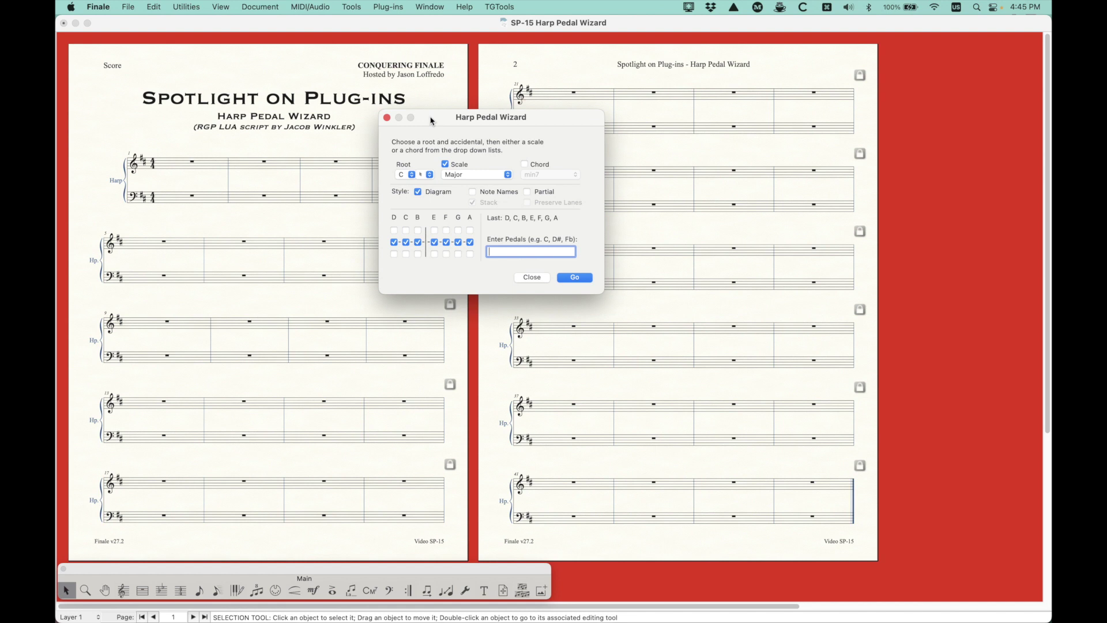
{"action": "left_click_drag", "start_coordinate": [431, 121], "coordinate": [441, 113]}
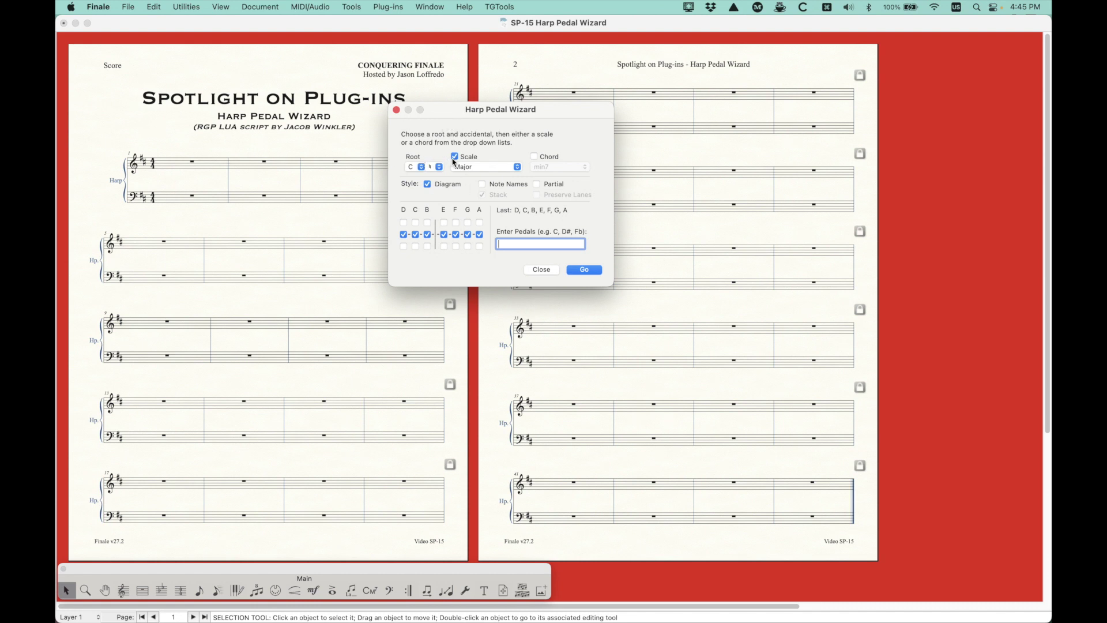
- Try chord mode and a sharp D pedal, then return to the scale with D natural
{"action": "left_click", "coordinate": [534, 156]}
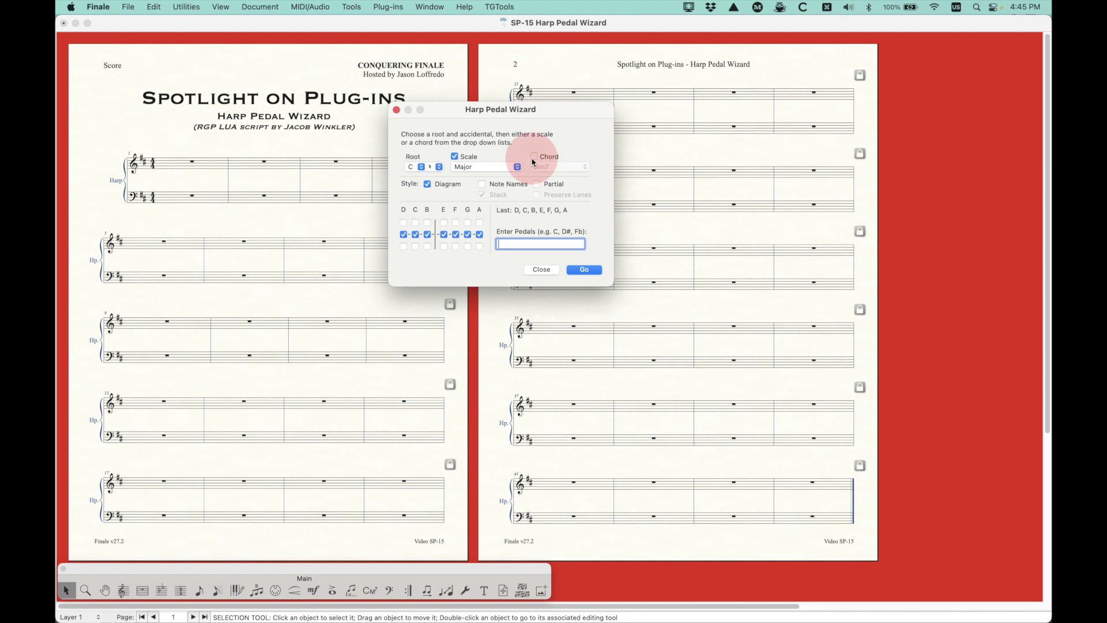
{"action": "left_click", "coordinate": [456, 157]}
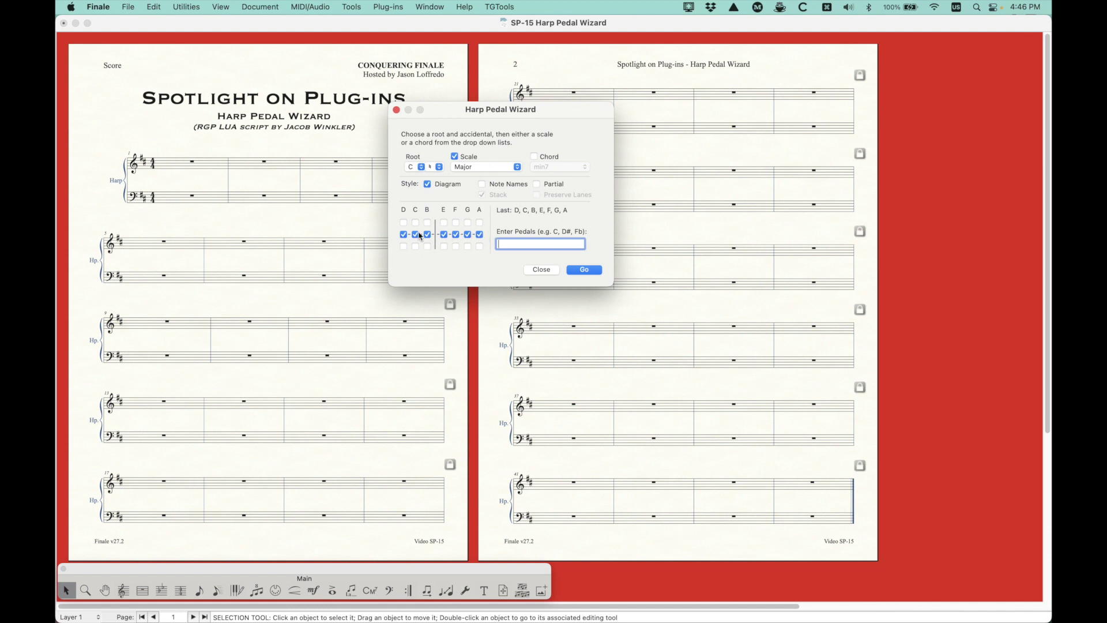
{"action": "left_click", "coordinate": [403, 246]}
{"action": "left_click", "coordinate": [404, 234]}
{"action": "left_click", "coordinate": [455, 157]}
- Set C flat, E sharp and A flat by hand, then reset all pedals to C Major
{"action": "left_click", "coordinate": [534, 157]}
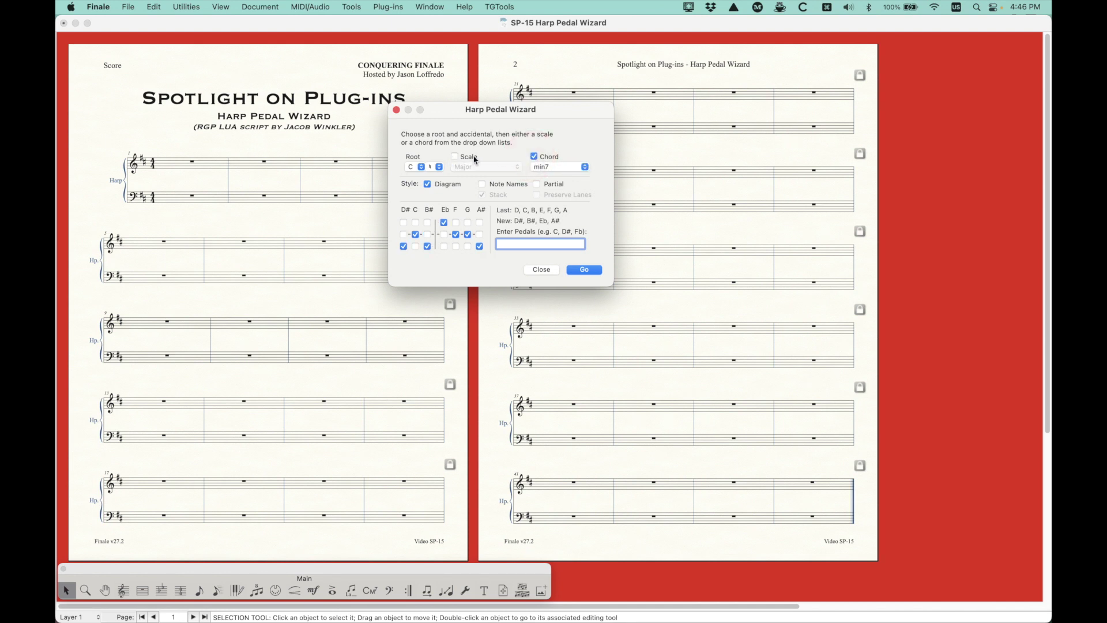
{"action": "left_click", "coordinate": [534, 157]}
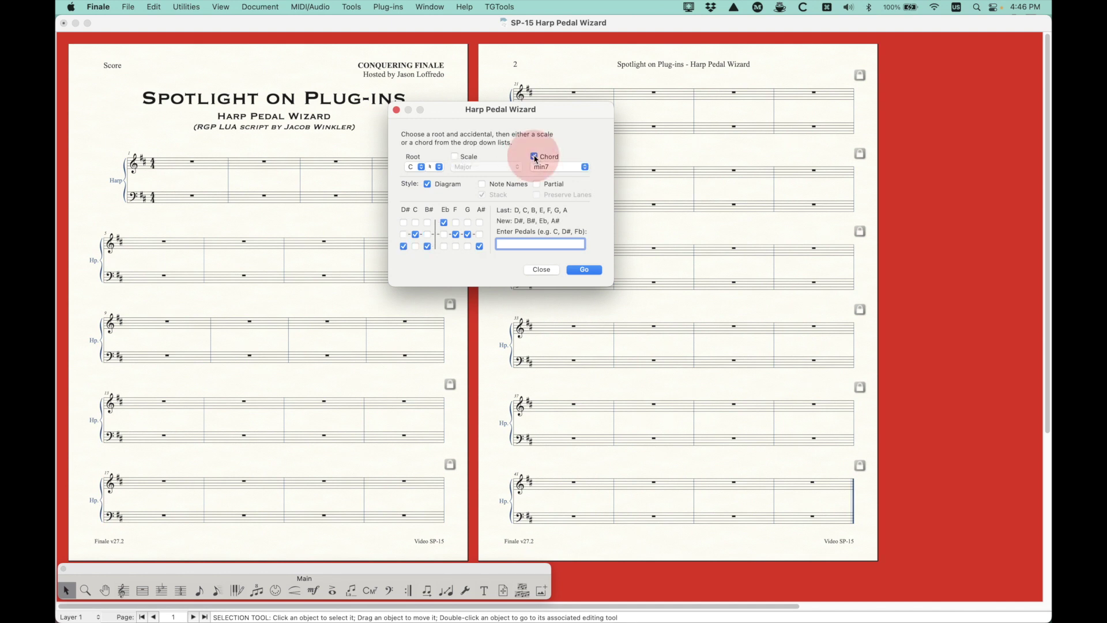
{"action": "left_click", "coordinate": [415, 223]}
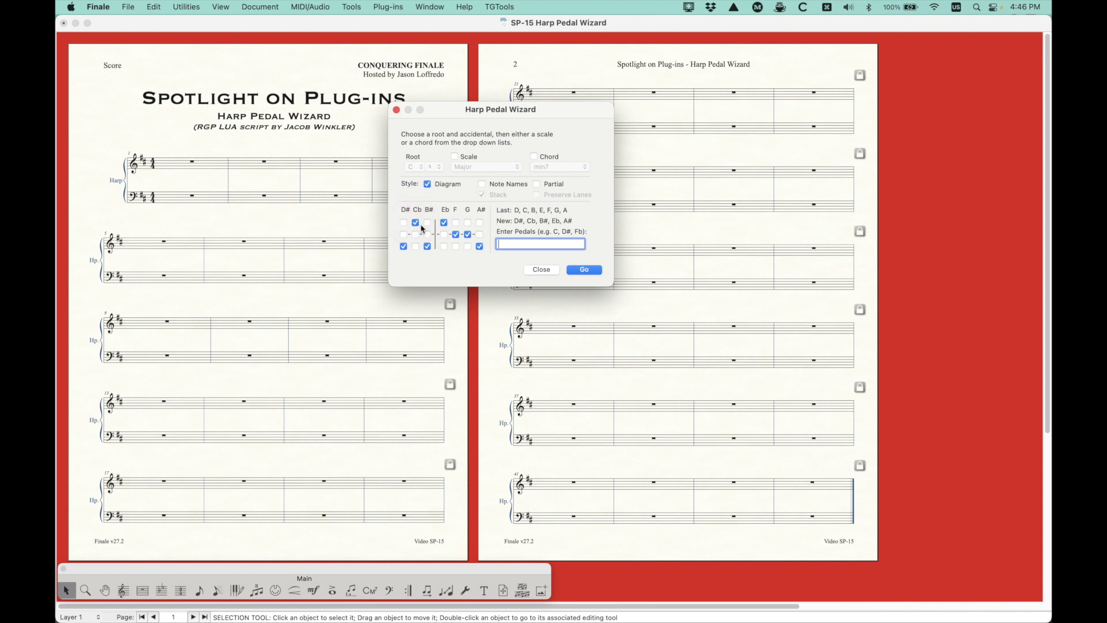
{"action": "left_click", "coordinate": [444, 246]}
{"action": "left_click", "coordinate": [479, 223]}
{"action": "left_click", "coordinate": [455, 157]}
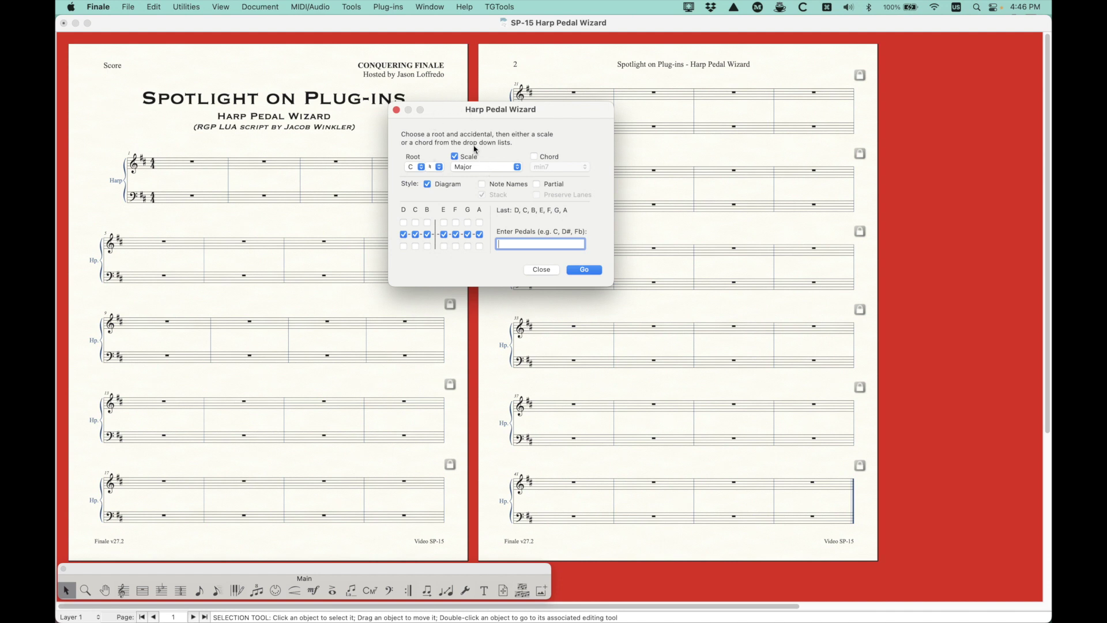
- Set the root to D natural with the Major scale, giving new pedals C# and F#
{"action": "left_click", "coordinate": [415, 166]}
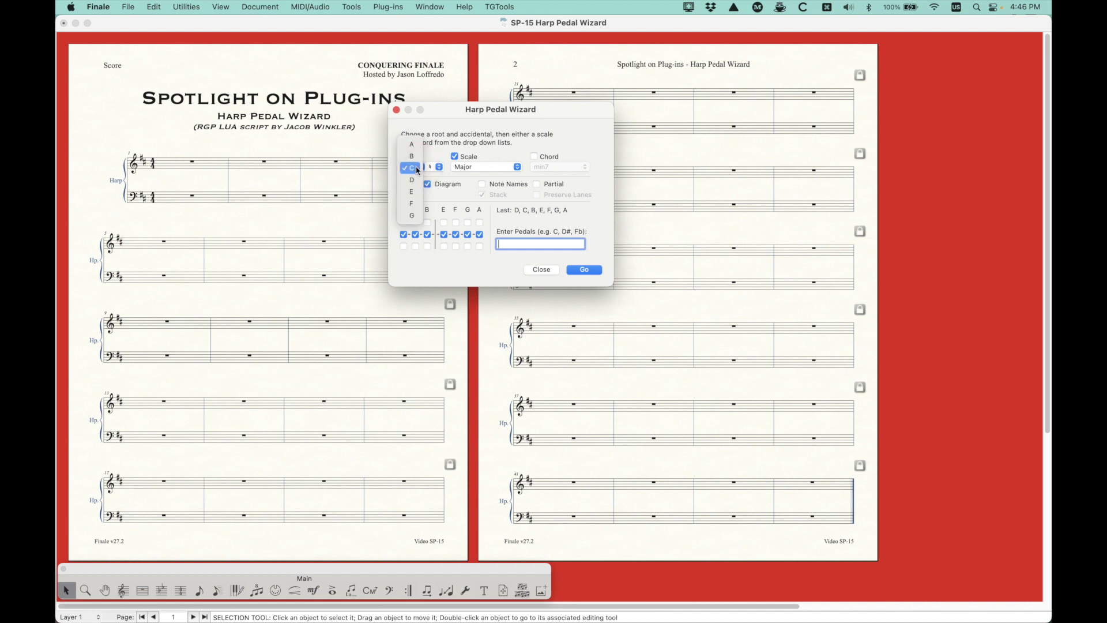
{"action": "left_click", "coordinate": [413, 180]}
{"action": "left_click", "coordinate": [435, 167]}
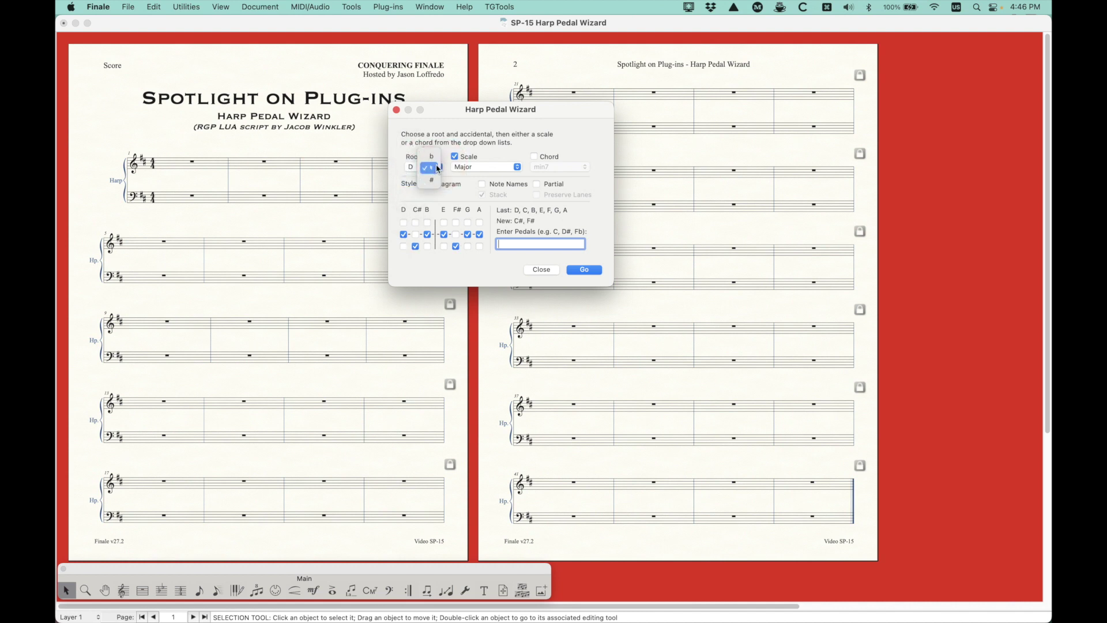
{"action": "left_click", "coordinate": [453, 129]}
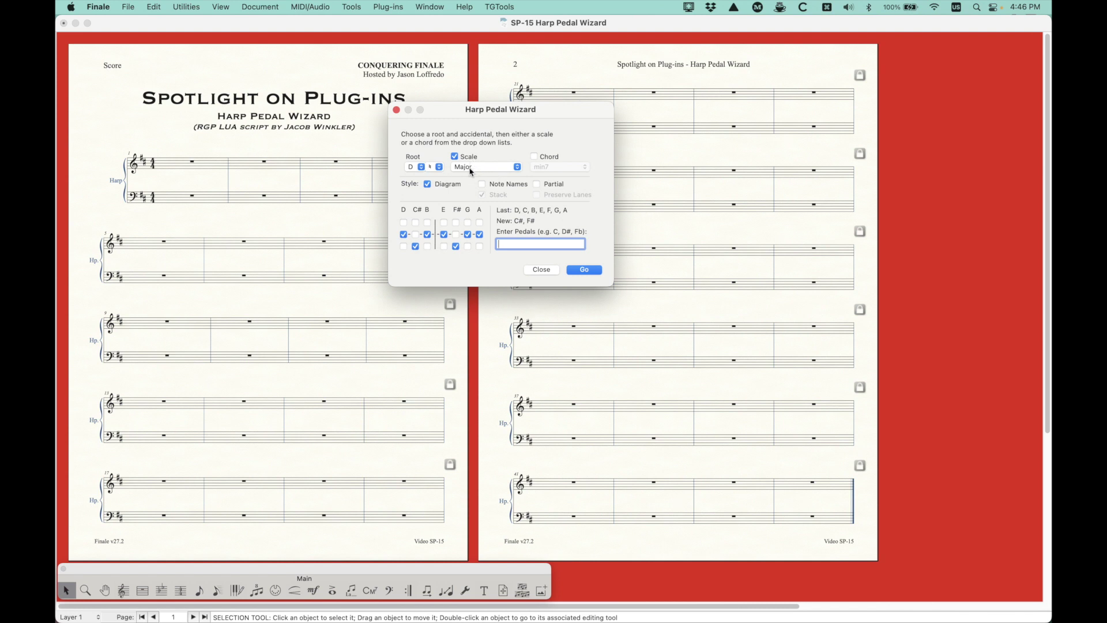
{"action": "left_click", "coordinate": [501, 172]}
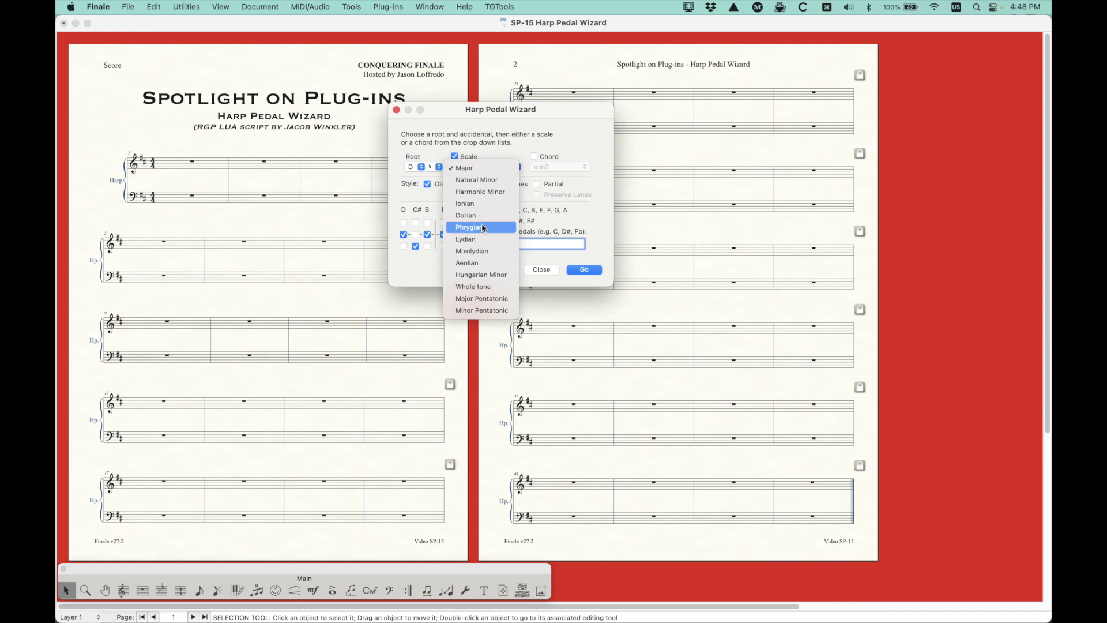
- Try the Natural Minor and Harmonic Minor scales on D, then return to Major
{"action": "left_click", "coordinate": [485, 114]}
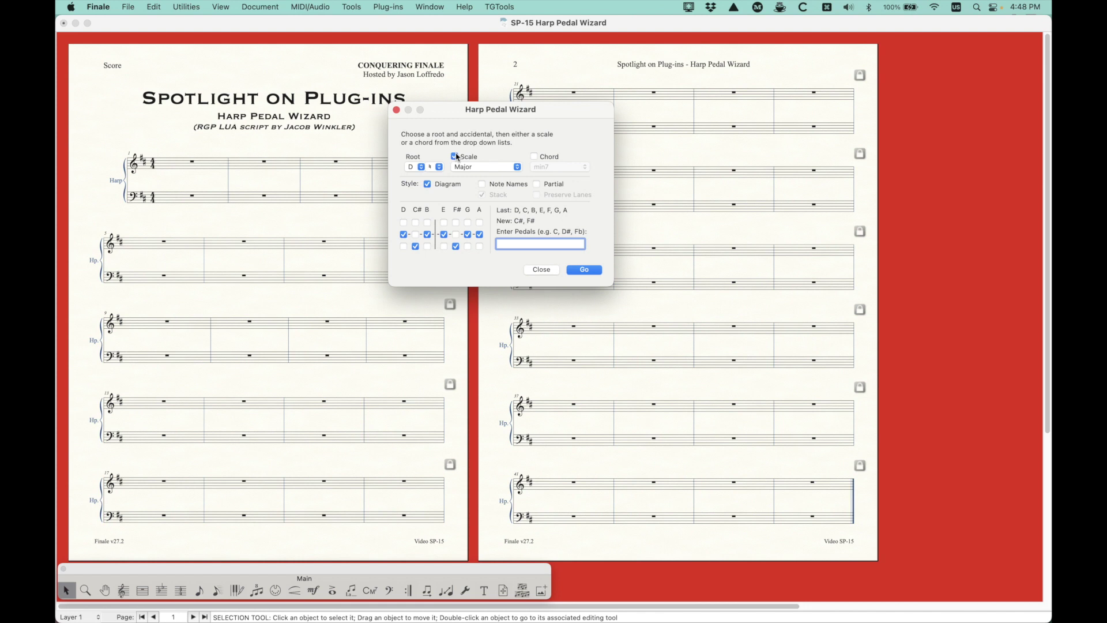
{"action": "left_click", "coordinate": [478, 170]}
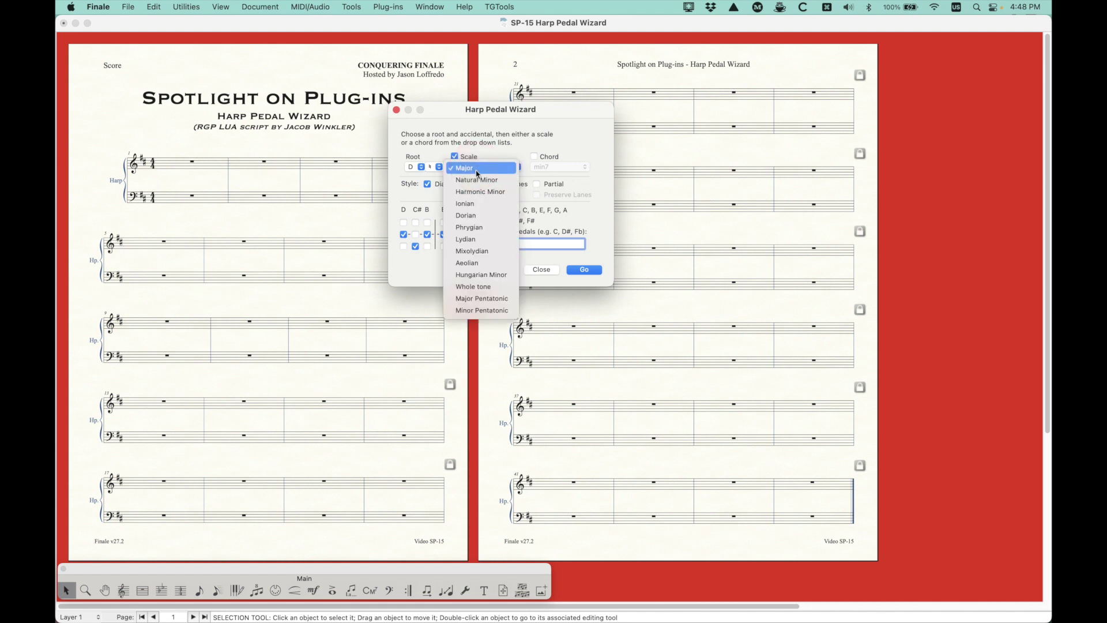
{"action": "left_click", "coordinate": [477, 180]}
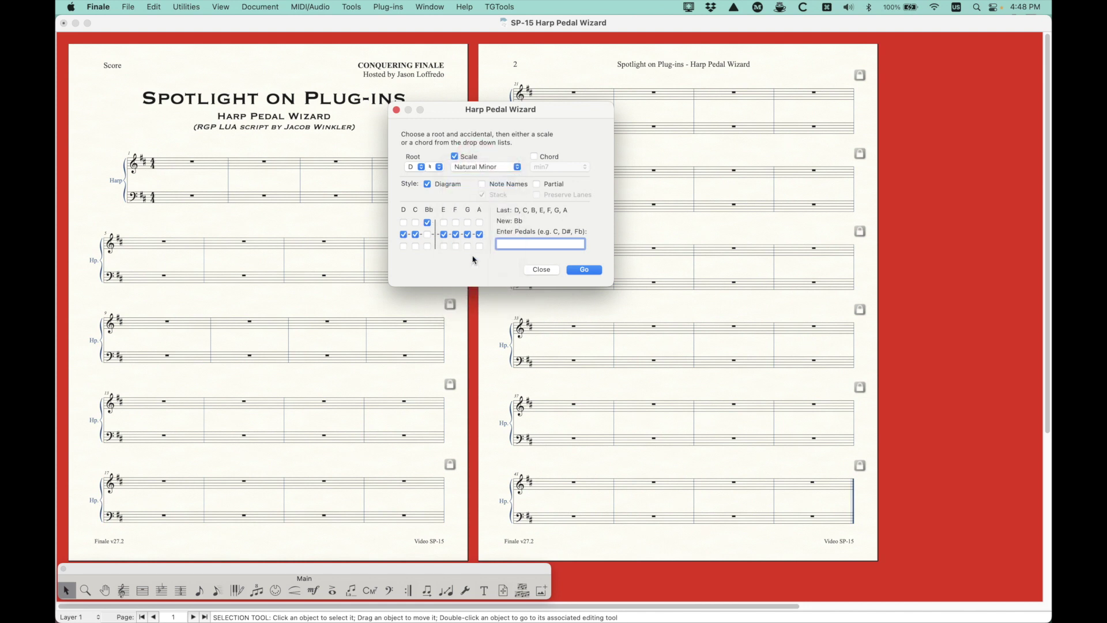
{"action": "left_click", "coordinate": [480, 172]}
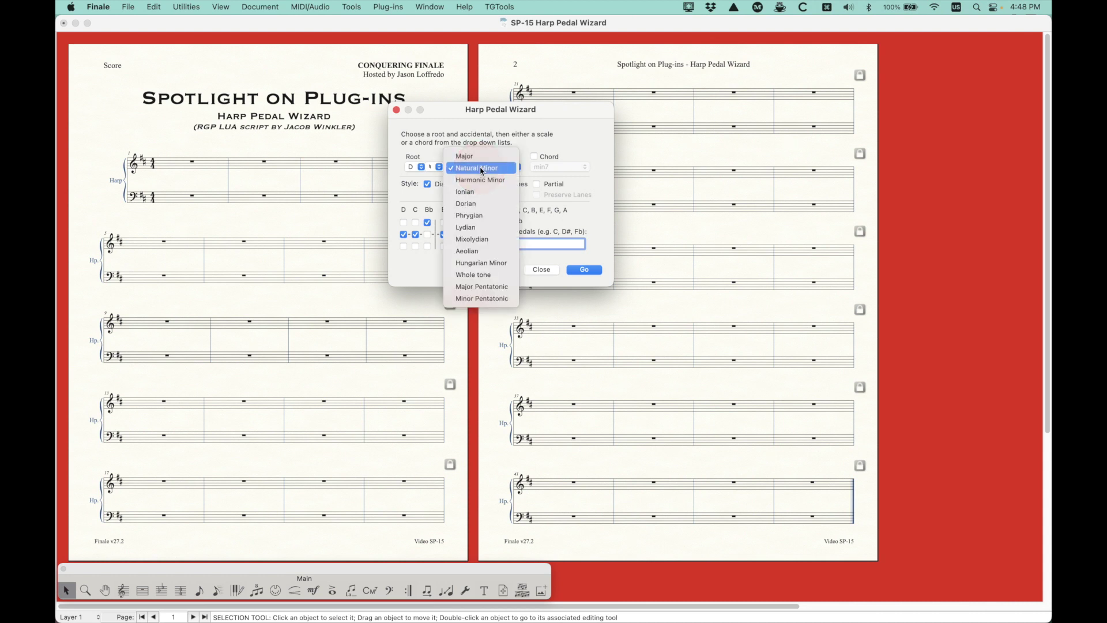
{"action": "left_click", "coordinate": [476, 177]}
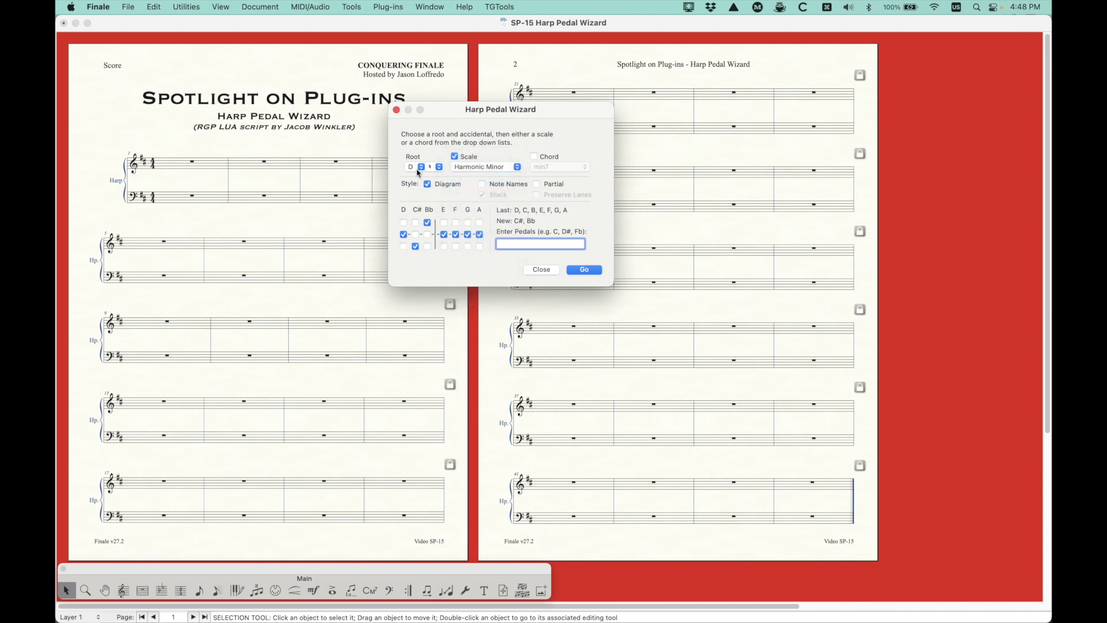
{"action": "left_click", "coordinate": [491, 167]}
{"action": "left_click", "coordinate": [470, 148]}
- Switch to chord mode and try the D dom7, maj7 and min7 chords
{"action": "left_click", "coordinate": [534, 157]}
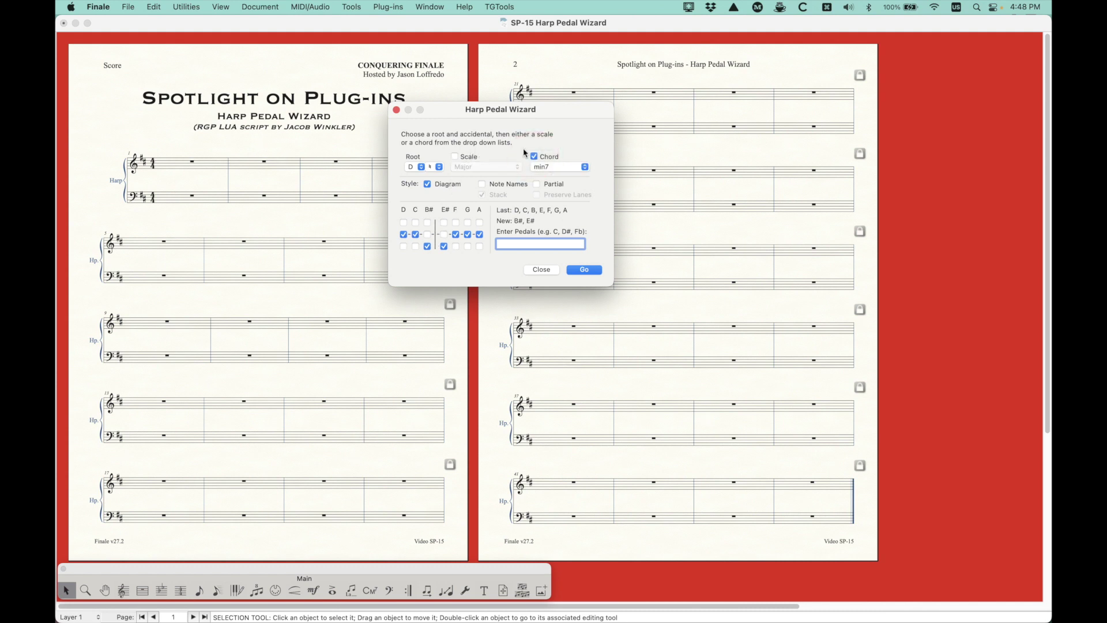
{"action": "left_click", "coordinate": [558, 168]}
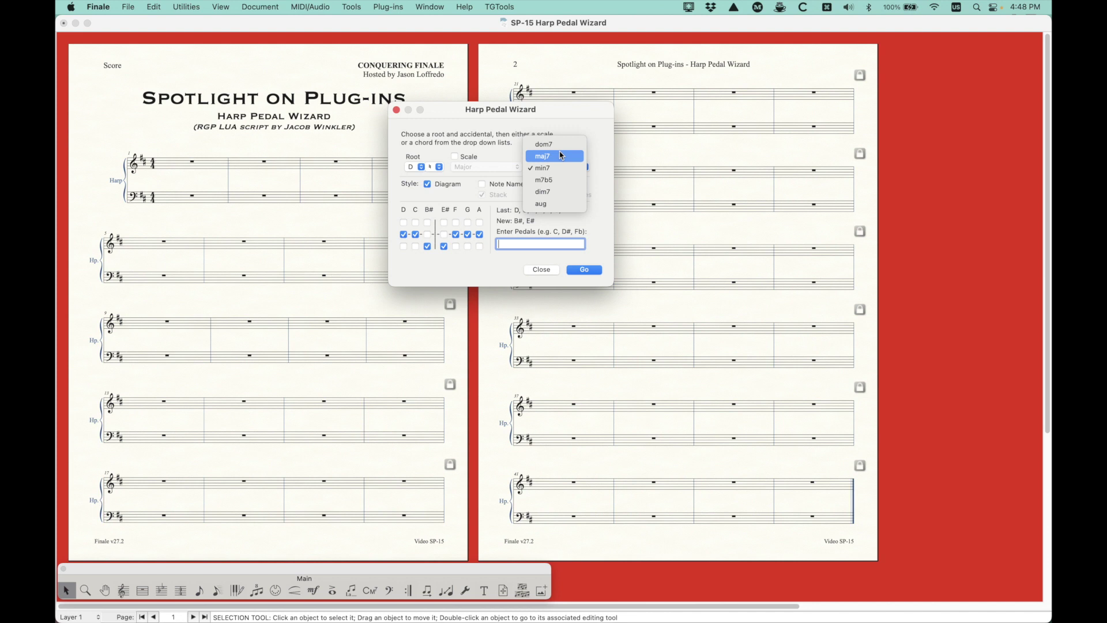
{"action": "left_click", "coordinate": [552, 145]}
{"action": "left_click", "coordinate": [566, 169]}
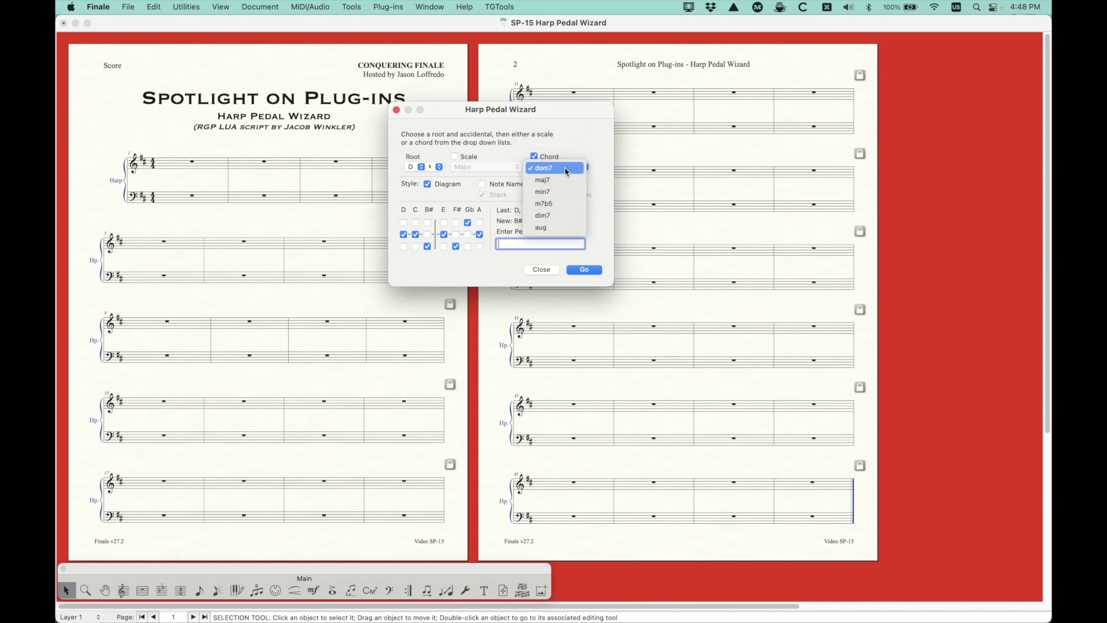
{"action": "left_click", "coordinate": [566, 180]}
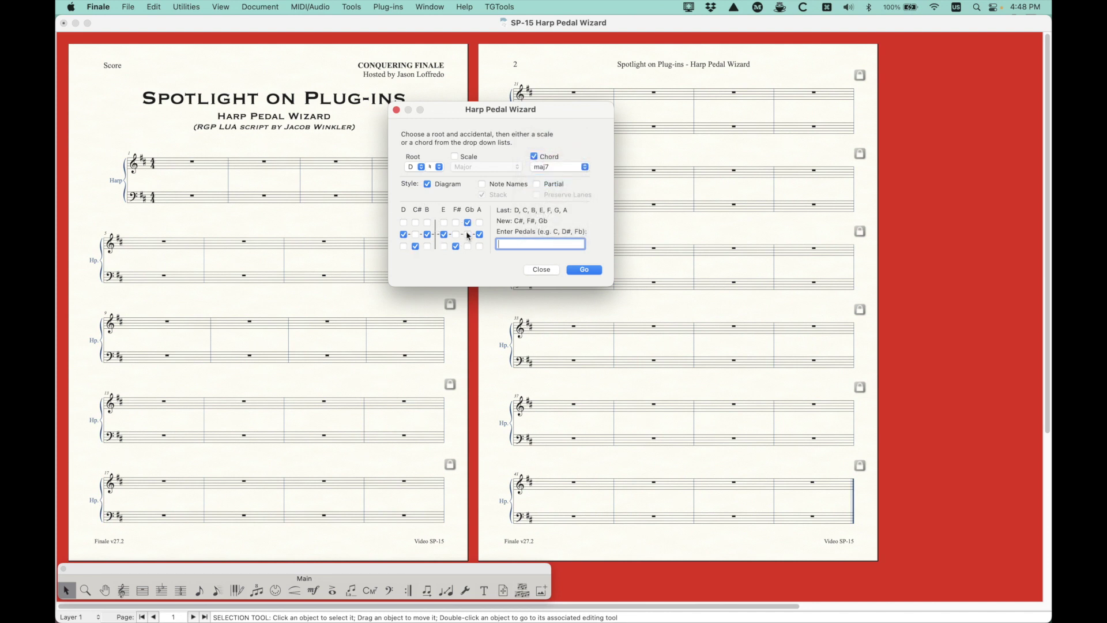
{"action": "left_click", "coordinate": [541, 168]}
{"action": "left_click", "coordinate": [556, 179]}
- Try the D m7b5 and dim7 chords, ending on D aug (Bb, F#, Gb, A#)
{"action": "left_click", "coordinate": [559, 169]}
{"action": "left_click", "coordinate": [558, 181]}
{"action": "left_click", "coordinate": [556, 168]}
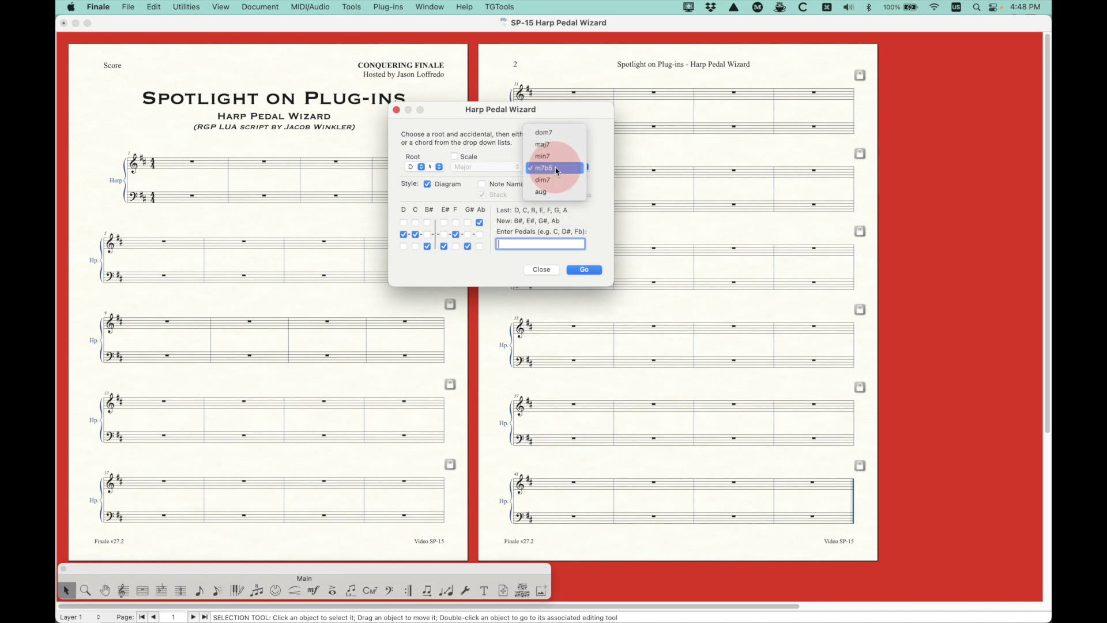
{"action": "left_click", "coordinate": [554, 180]}
{"action": "left_click", "coordinate": [555, 167]}
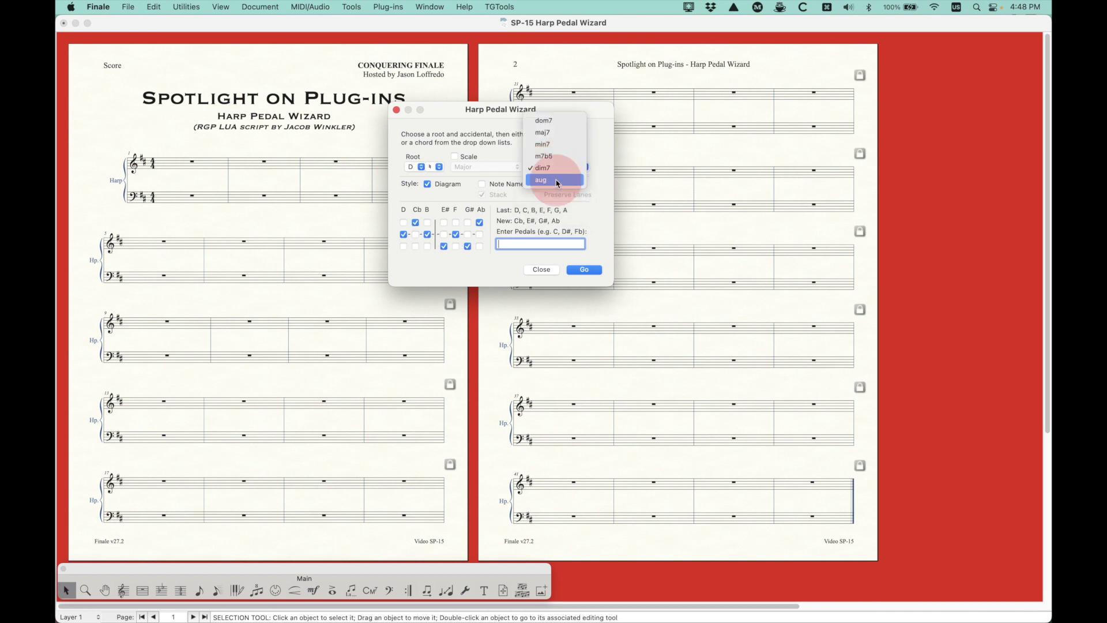
{"action": "left_click", "coordinate": [554, 179]}
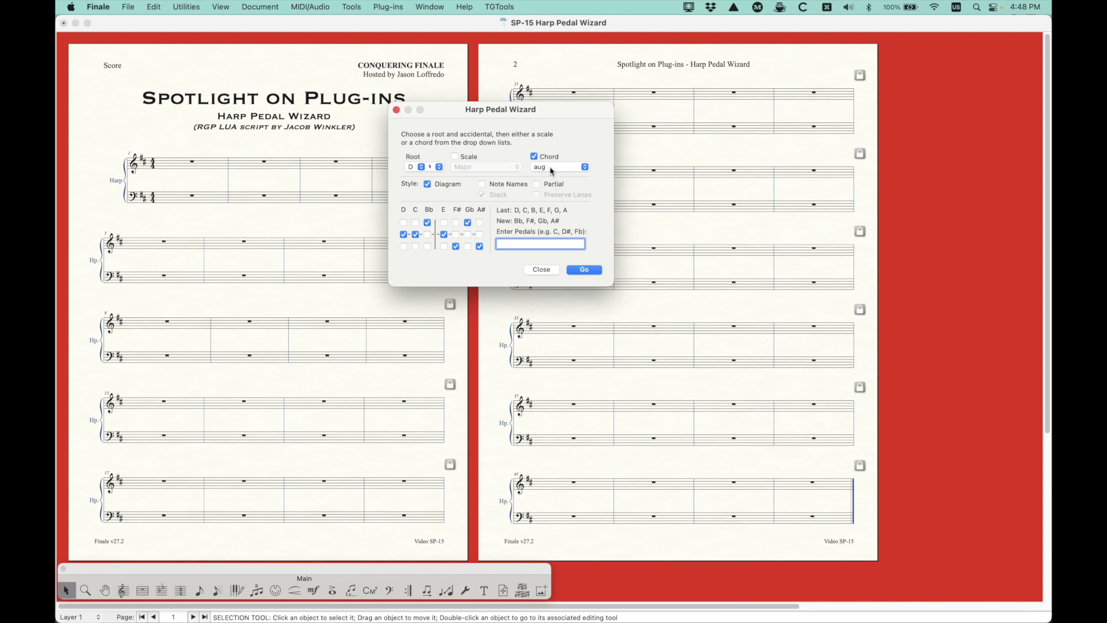
{"action": "left_click", "coordinate": [552, 170]}
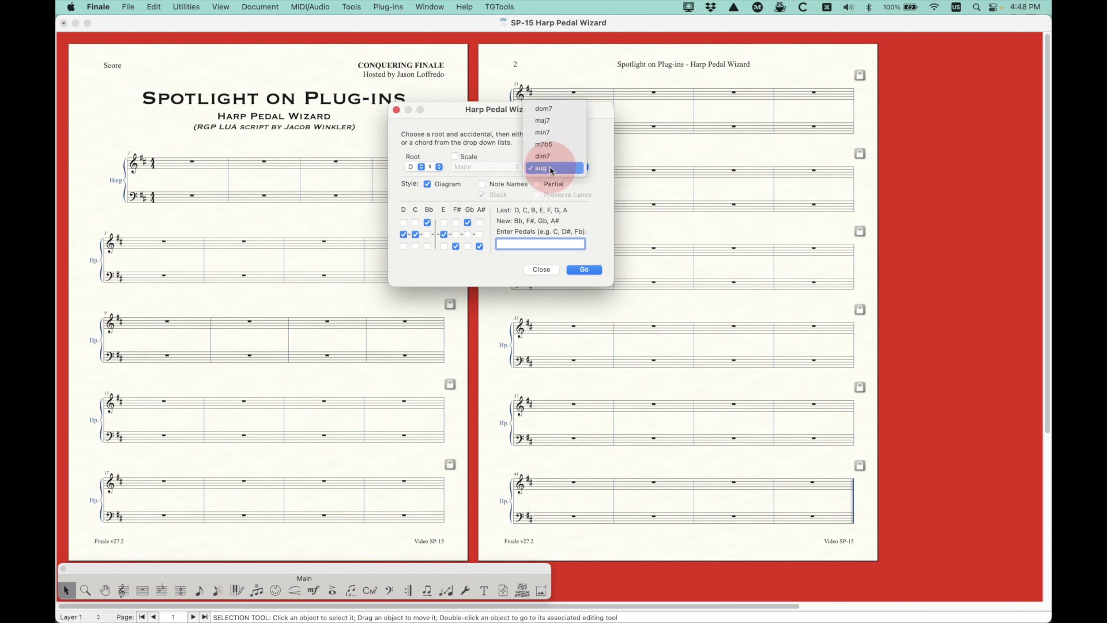
- Set the chord to Db dom7, giving new pedals Db, C#, E#, G# and Ab
{"action": "left_click", "coordinate": [551, 109]}
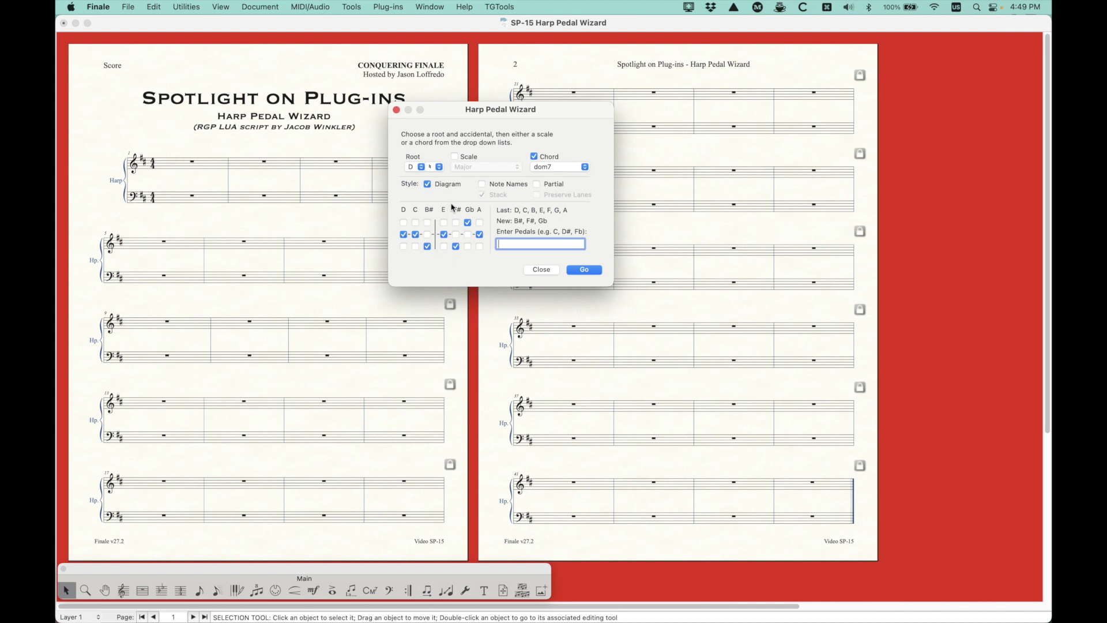
{"action": "left_click", "coordinate": [435, 168]}
{"action": "left_click", "coordinate": [430, 157]}
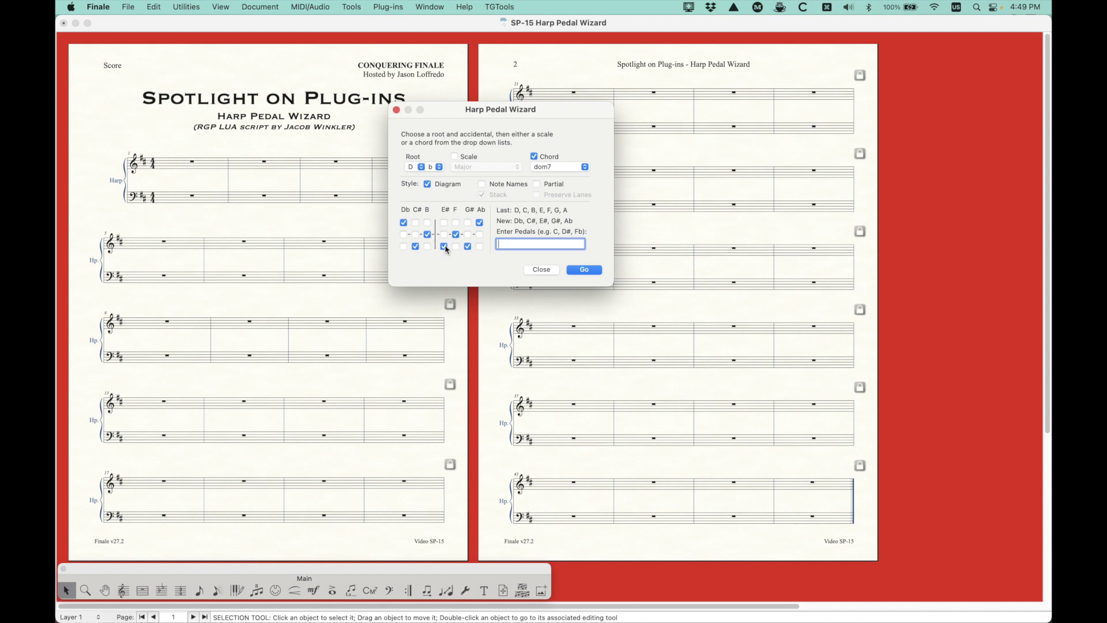
{"action": "left_click", "coordinate": [456, 234]}
{"action": "left_click", "coordinate": [416, 222]}
{"action": "left_click", "coordinate": [415, 246]}
{"action": "left_click", "coordinate": [534, 156]}
- Keep dom7, then flatten the C and B pedals by hand to Cb and Bb
{"action": "left_click", "coordinate": [558, 167]}
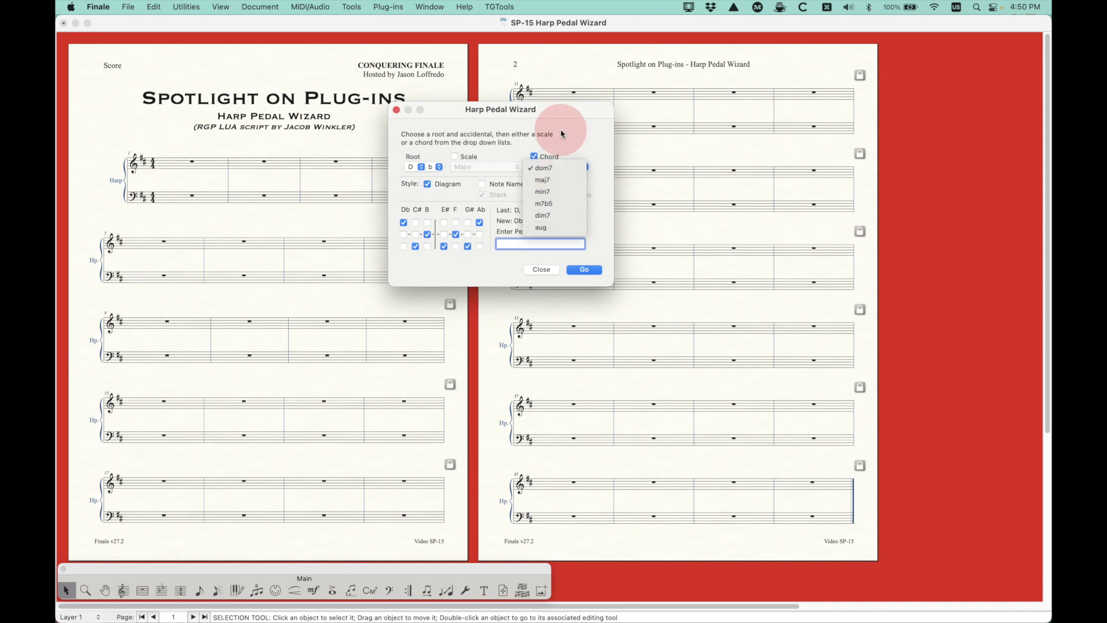
{"action": "left_click", "coordinate": [429, 133]}
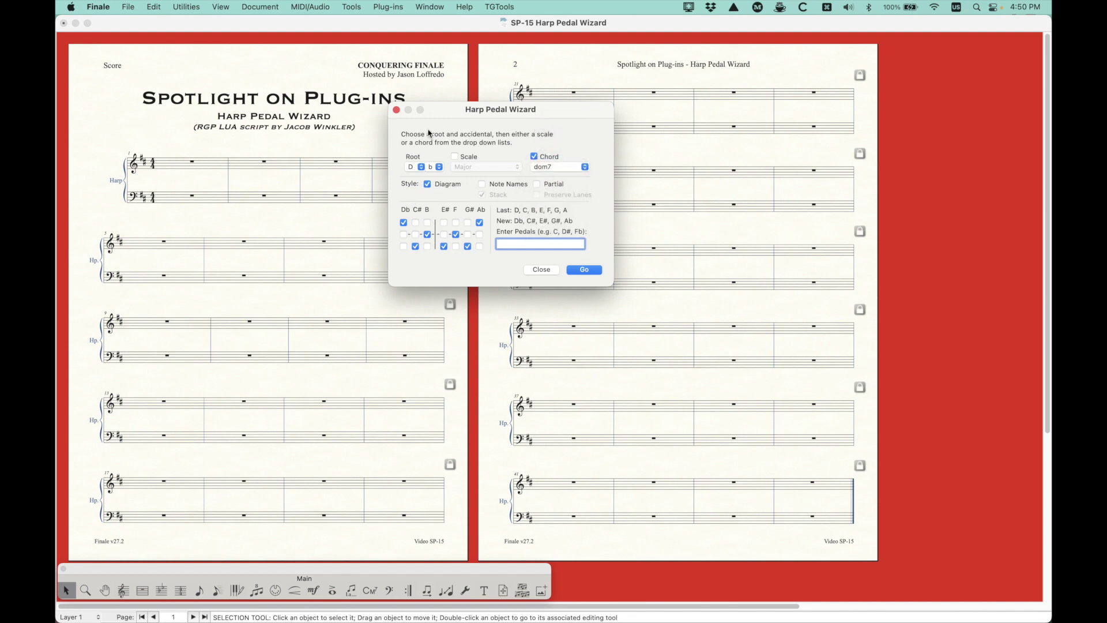
{"action": "left_click", "coordinate": [415, 222]}
{"action": "left_click", "coordinate": [428, 223]}
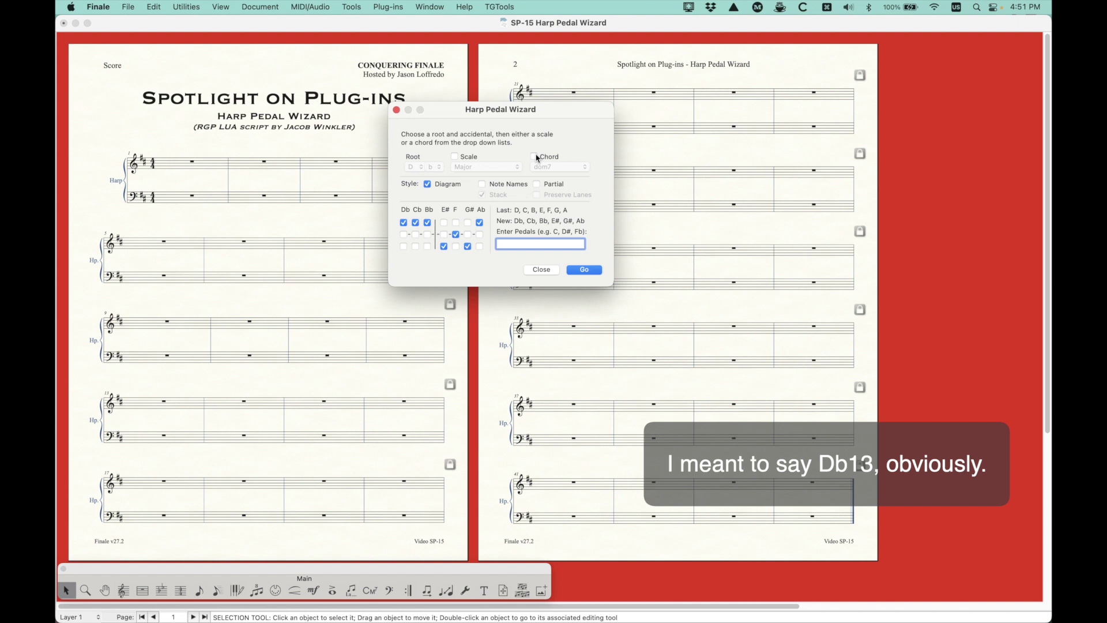
- Return to scale mode with root C natural, making every pedal natural
{"action": "left_click", "coordinate": [462, 157]}
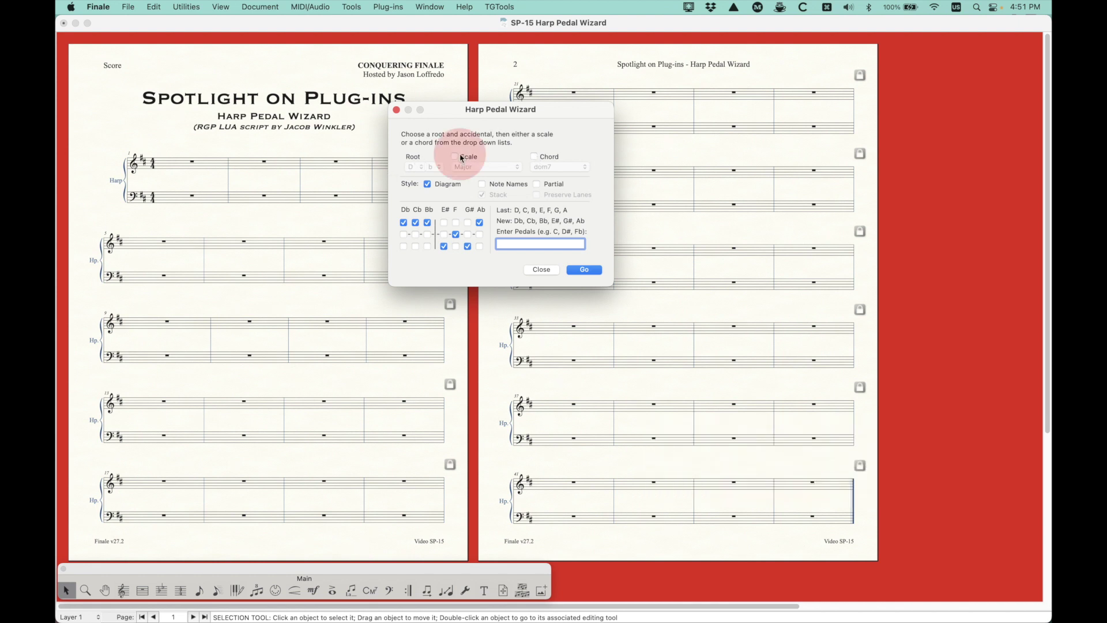
{"action": "left_click", "coordinate": [412, 167]}
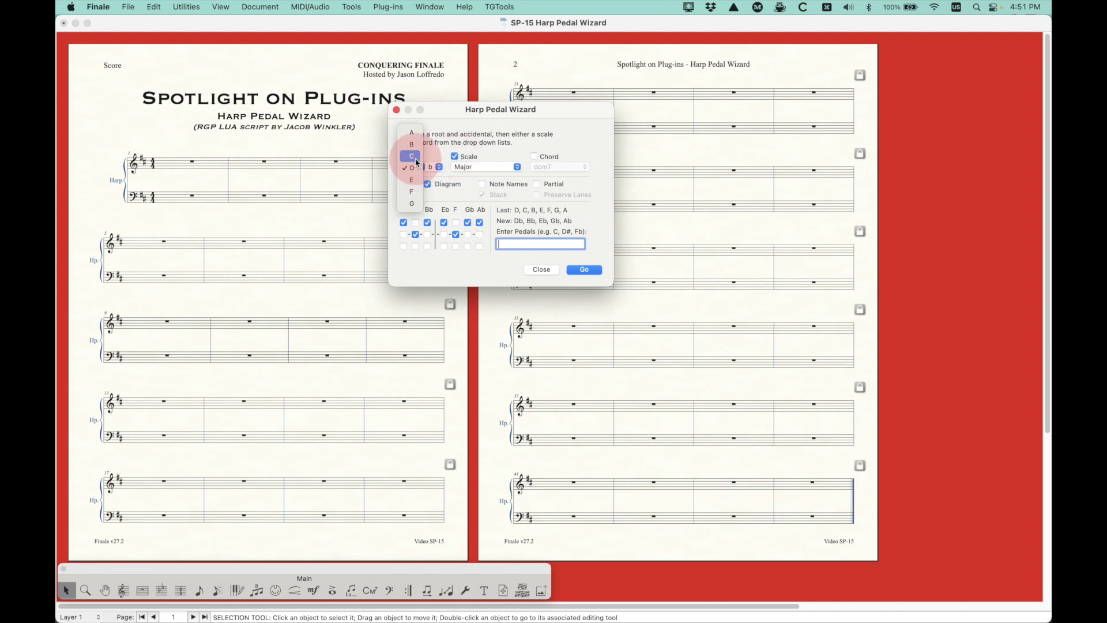
{"action": "left_click", "coordinate": [417, 162]}
{"action": "left_click", "coordinate": [436, 166]}
{"action": "left_click", "coordinate": [437, 178]}
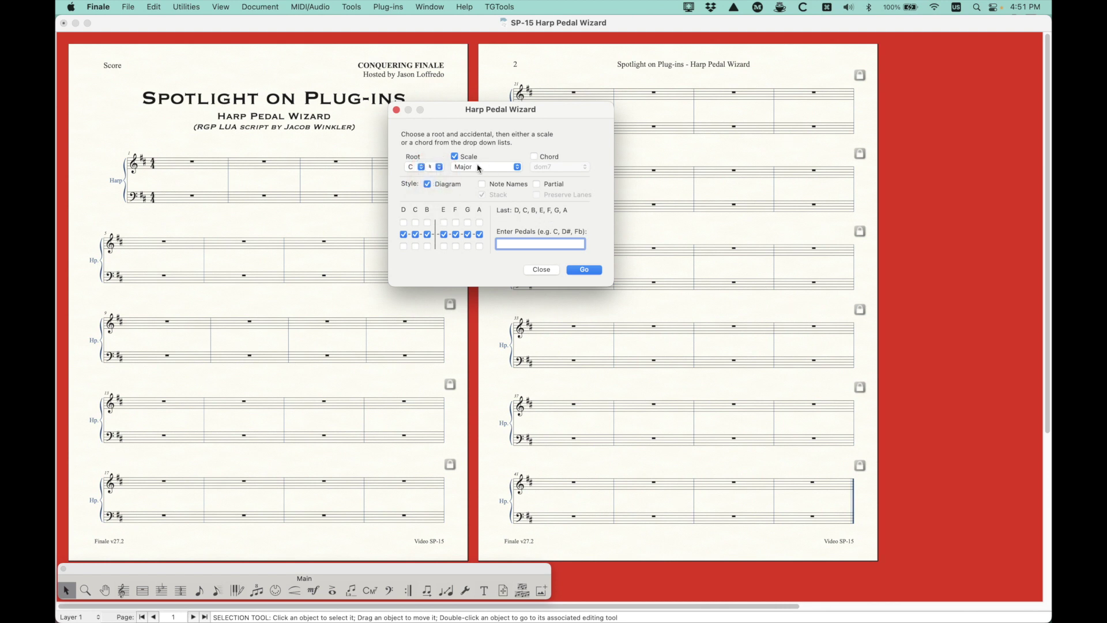
- Move the wizard further right and select measure 1 of the harp treble staff
{"action": "left_click_drag", "start_coordinate": [459, 109], "coordinate": [521, 108]}
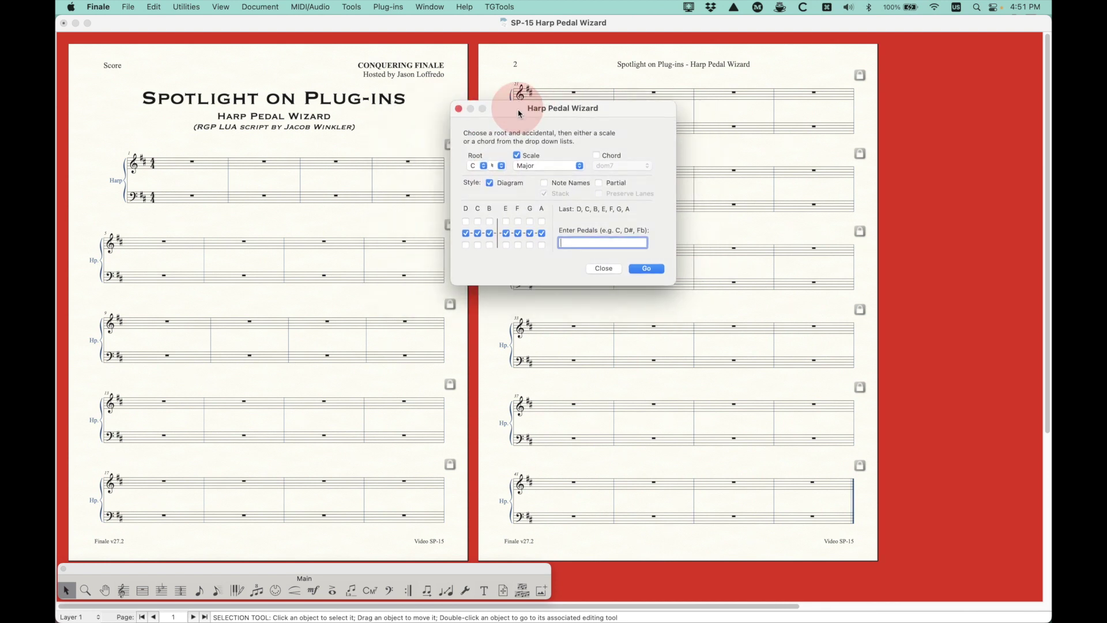
{"action": "left_click", "coordinate": [172, 141]}
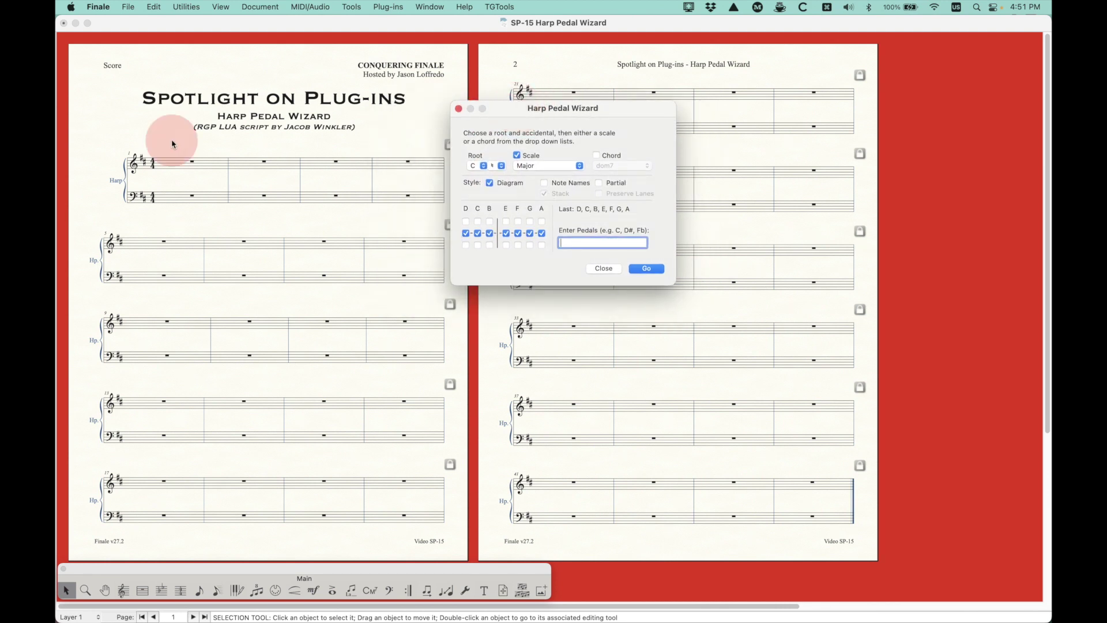
{"action": "left_click", "coordinate": [179, 163]}
{"action": "left_click", "coordinate": [530, 107]}
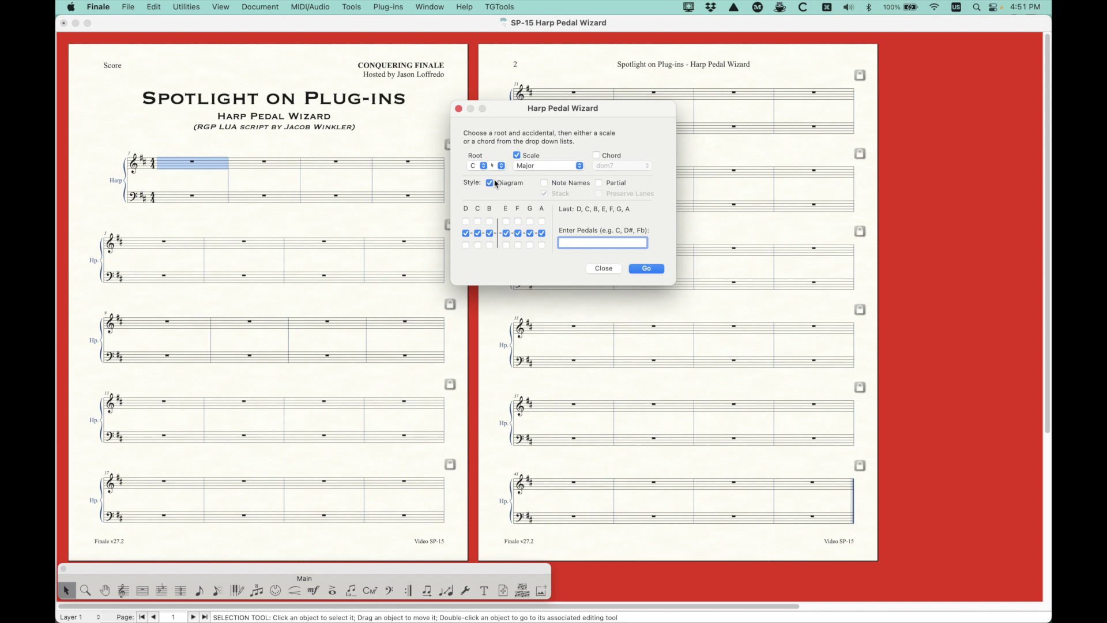
- Add the C Major pedal diagram to treble measure 1, then select bass measure 1
{"action": "left_click", "coordinate": [646, 269]}
{"action": "left_click", "coordinate": [169, 137]}
{"action": "key", "text": "super+equal"}
{"action": "key", "text": "super+equal"}
{"action": "key", "text": "super+equal"}
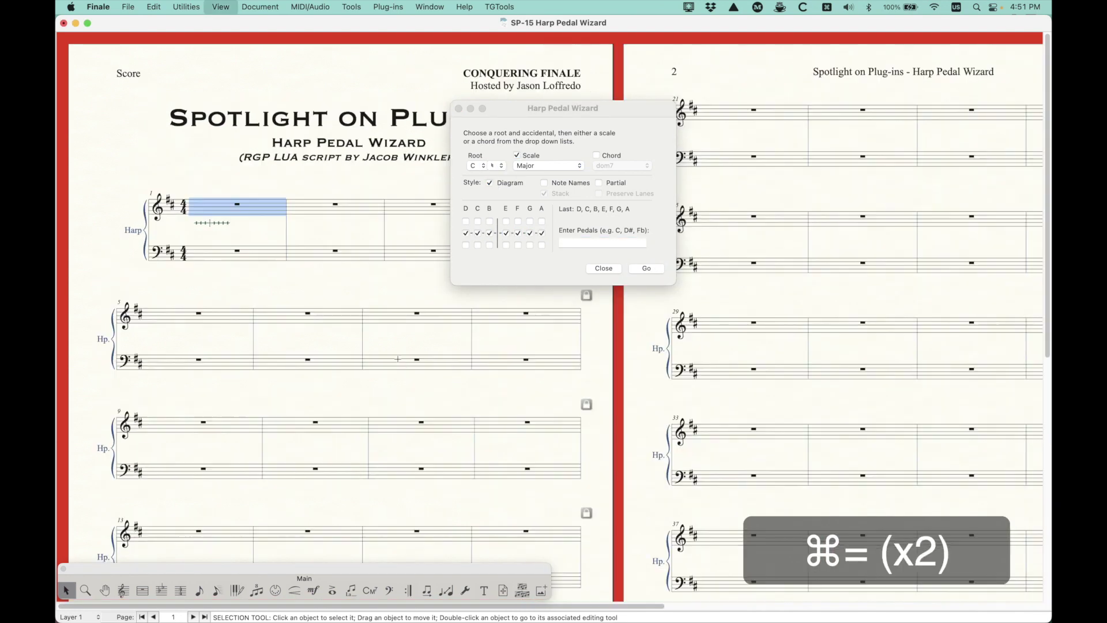
{"action": "scroll", "coordinate": [391, 373], "scroll_direction": "down", "scroll_amount": 1}
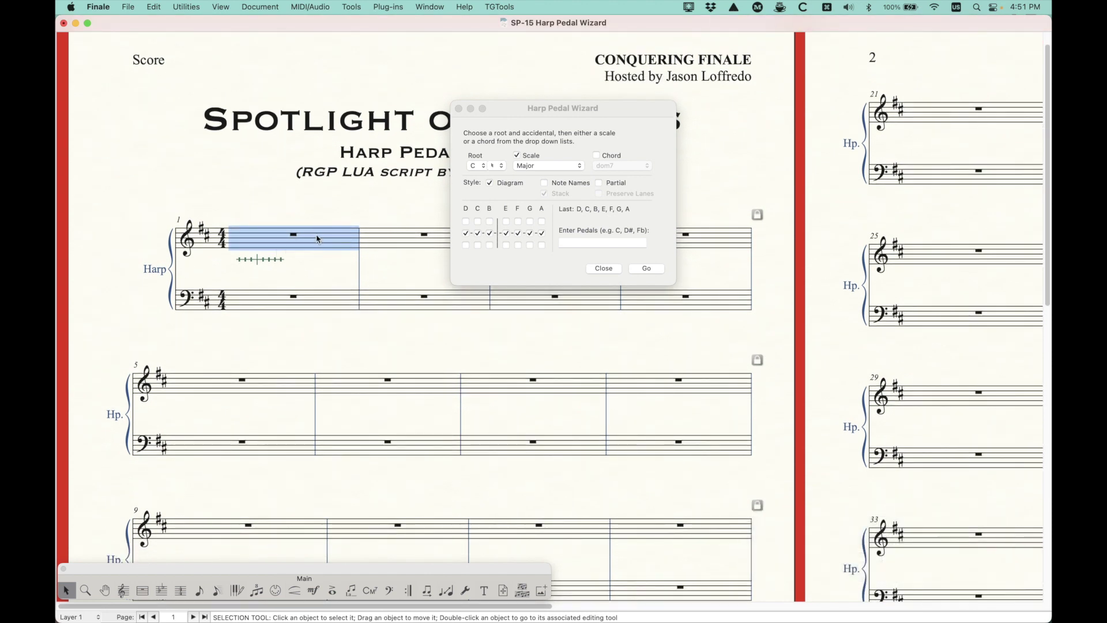
{"action": "left_click", "coordinate": [323, 298]}
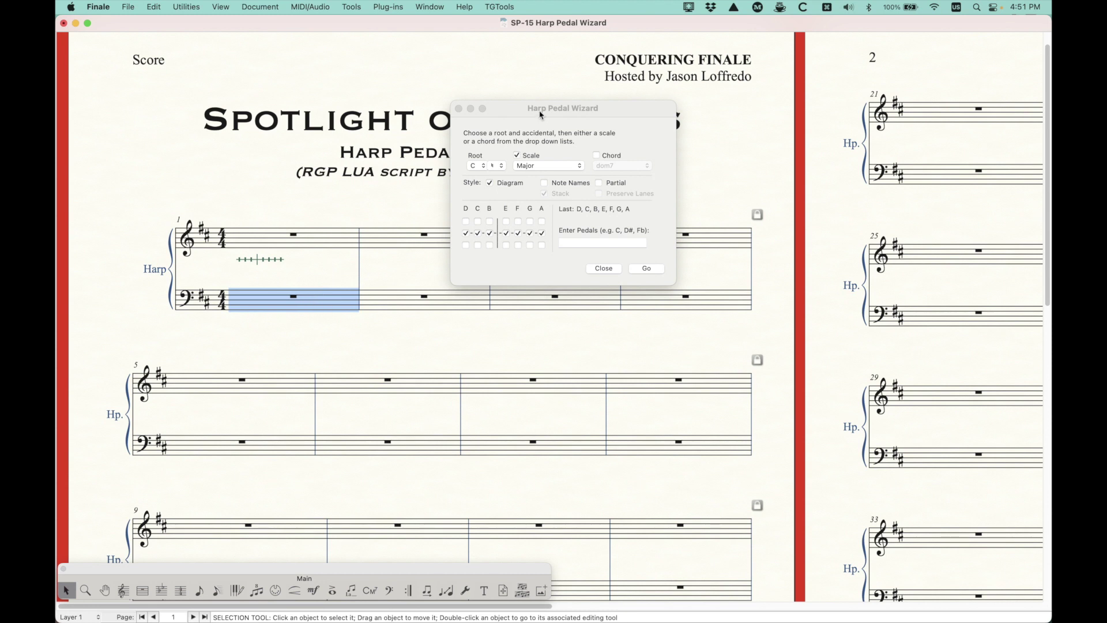
- Set the root to D and add a D Major pedal diagram under the bass staff
{"action": "left_click", "coordinate": [479, 166]}
{"action": "left_click", "coordinate": [479, 166]}
{"action": "left_click", "coordinate": [478, 179]}
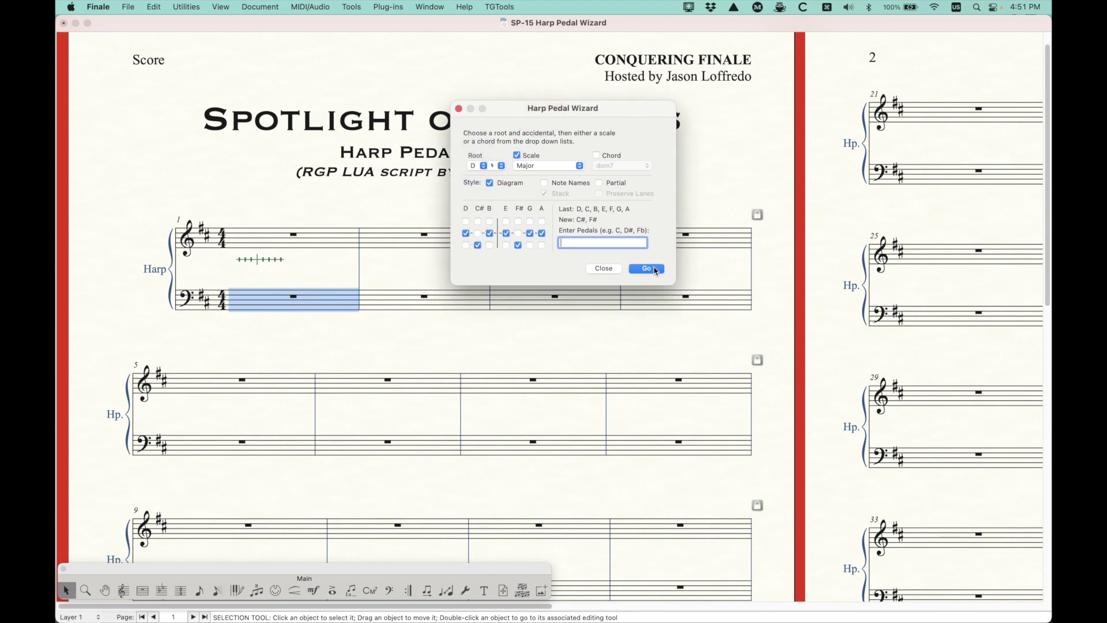
{"action": "left_click", "coordinate": [646, 268]}
{"action": "scroll", "coordinate": [271, 345], "scroll_direction": "right", "scroll_amount": 5}
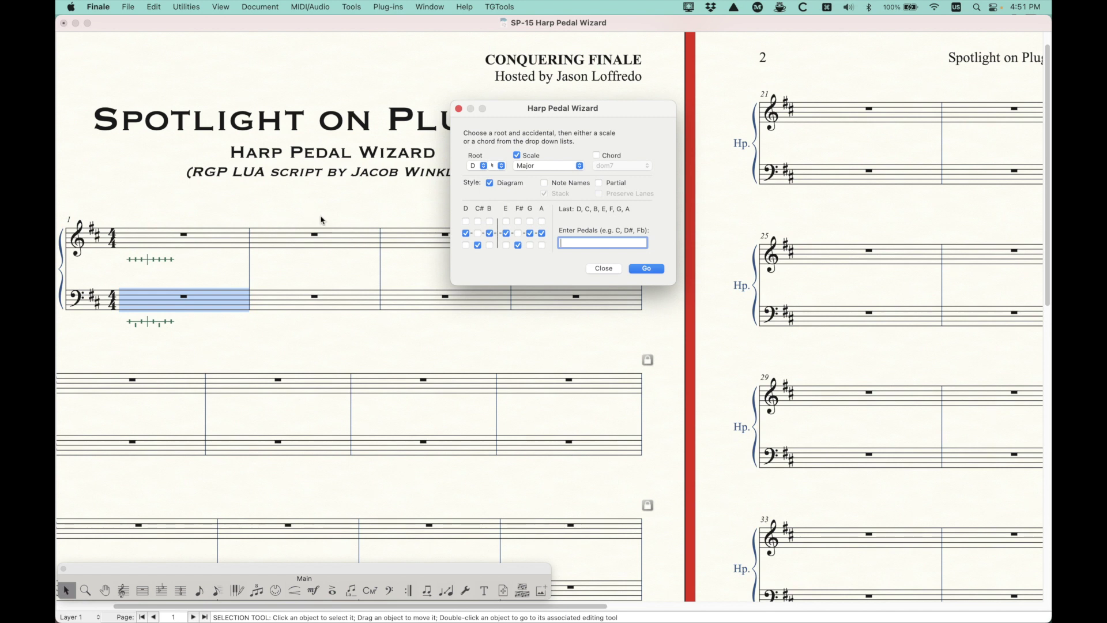
- Add an E major pedal diagram to the second half of treble measure 2 with the Harp Pedal Wizard
{"action": "left_click", "coordinate": [373, 259]}
{"action": "left_click_drag", "start_coordinate": [318, 215], "coordinate": [379, 266]}
{"action": "left_click", "coordinate": [577, 115]}
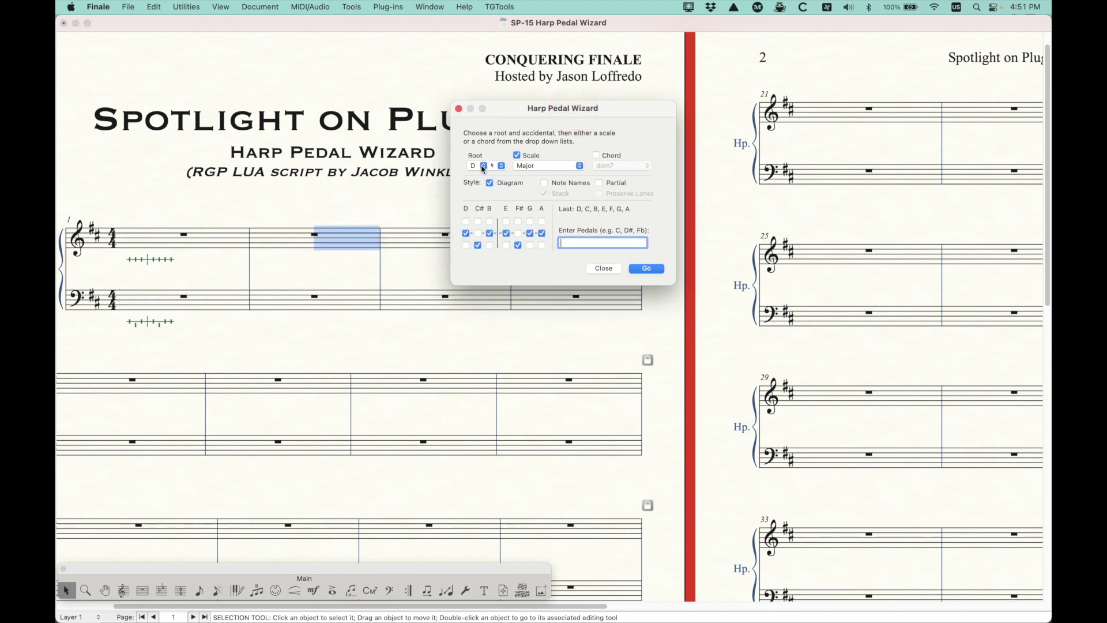
{"action": "left_click", "coordinate": [476, 167]}
{"action": "left_click", "coordinate": [474, 178]}
{"action": "left_click", "coordinate": [647, 269]}
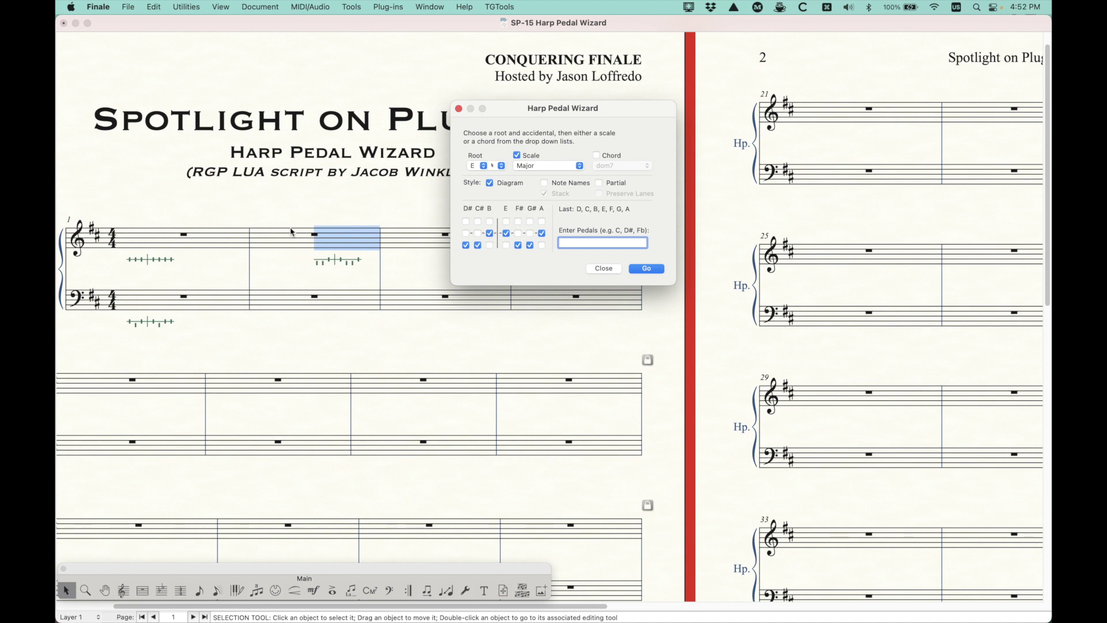
- Open the expression list at measure 2 and select the C major pedal diagram, expression 180
{"action": "left_click", "coordinate": [313, 590]}
{"action": "left_click", "coordinate": [270, 254]}
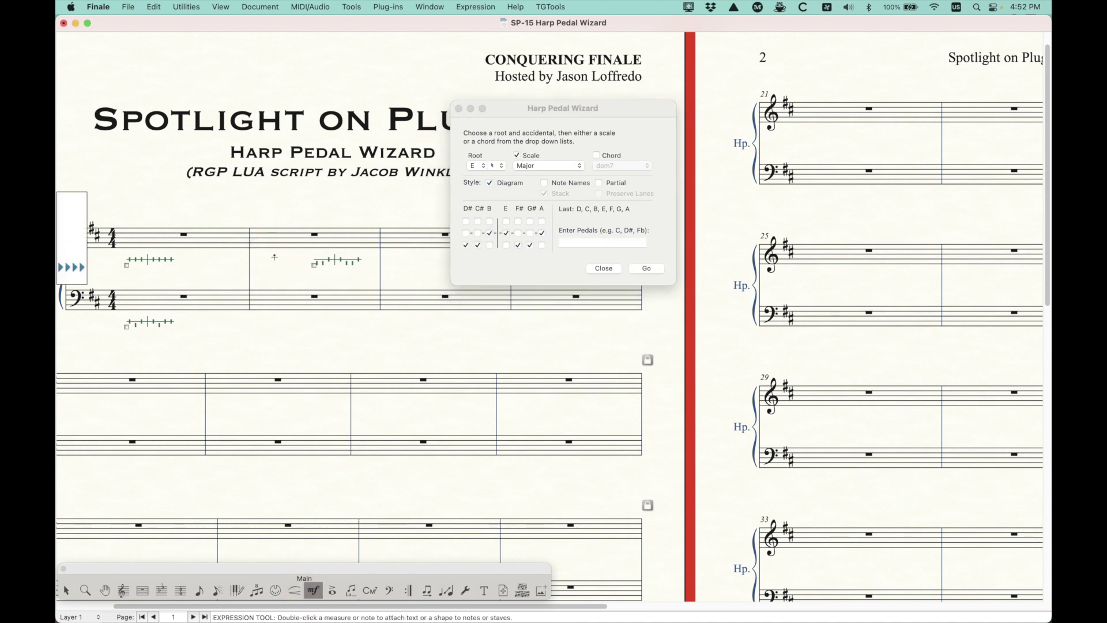
{"action": "double_click", "coordinate": [271, 255]}
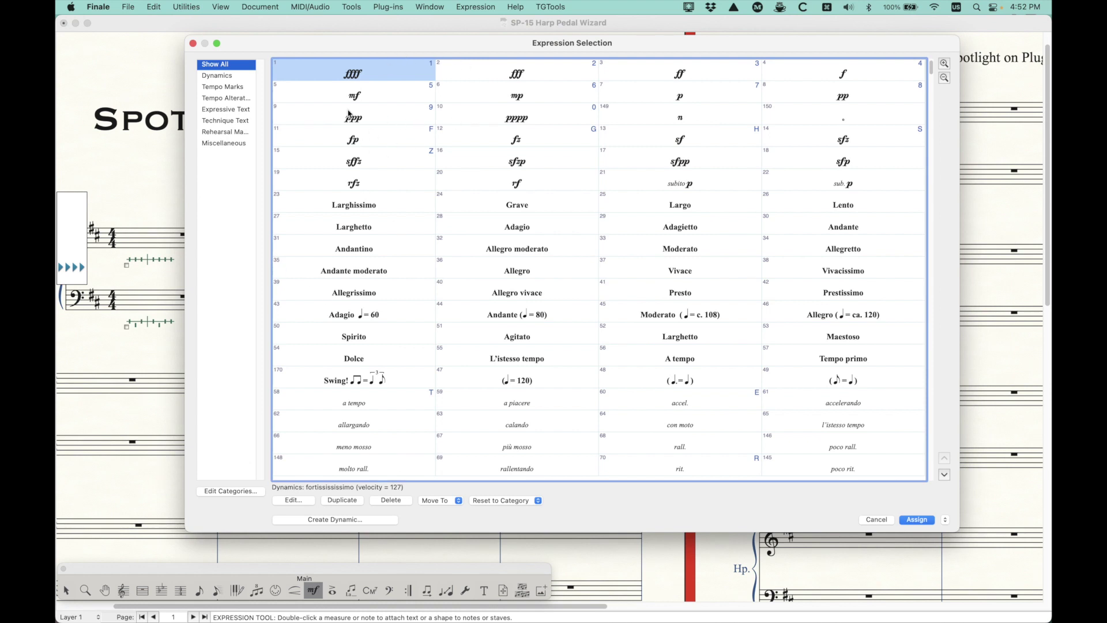
{"action": "left_click", "coordinate": [230, 123]}
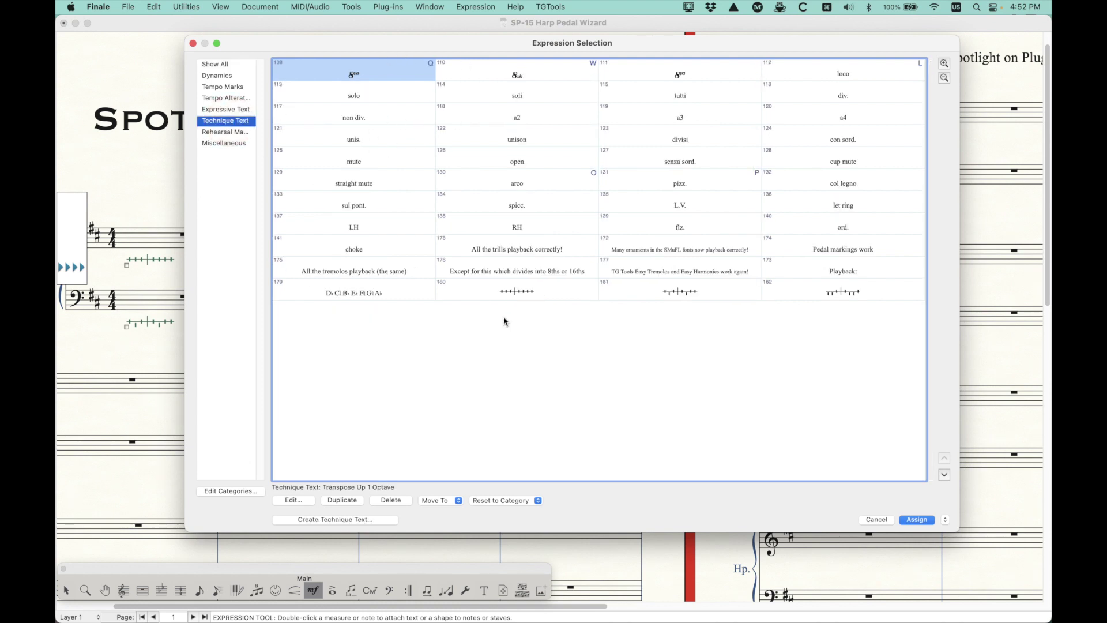
{"action": "left_click", "coordinate": [528, 296]}
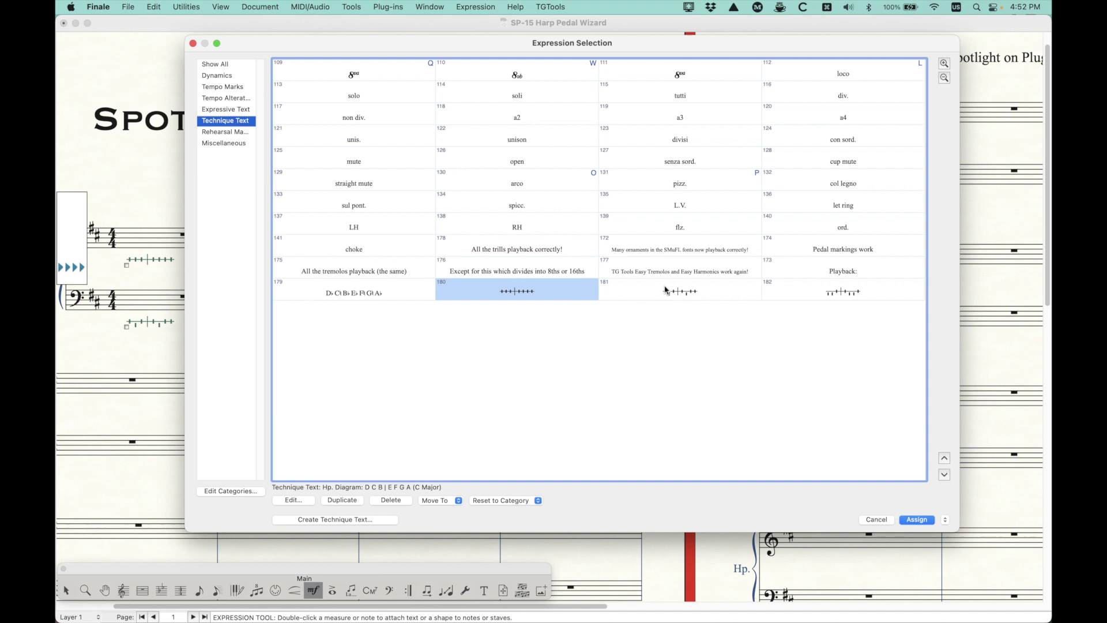
{"action": "left_click", "coordinate": [668, 292]}
{"action": "left_click", "coordinate": [831, 291]}
{"action": "left_click", "coordinate": [540, 292]}
- Turn off category fonts for diagram 180, set it to 24 pt, and assign it
{"action": "left_click", "coordinate": [294, 501]}
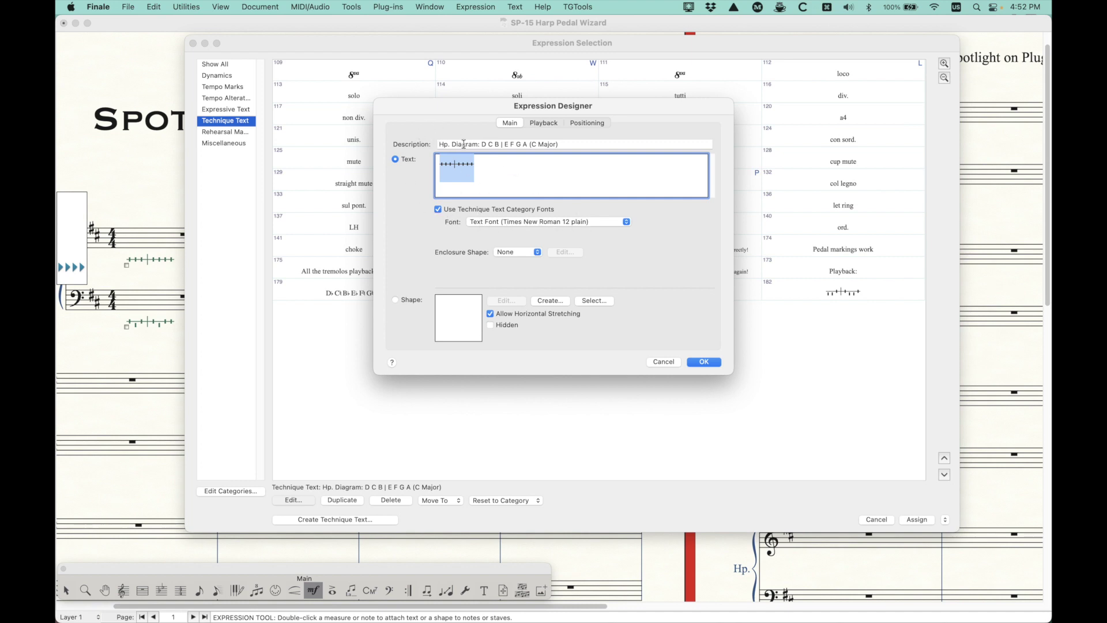
{"action": "left_click", "coordinate": [438, 210]}
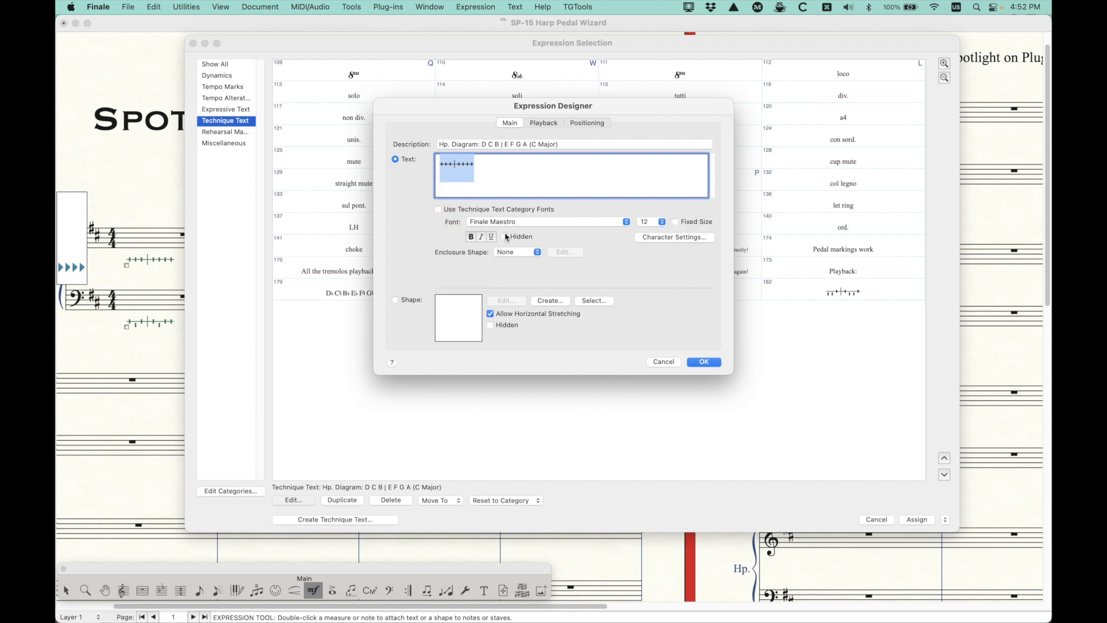
{"action": "left_click", "coordinate": [651, 223]}
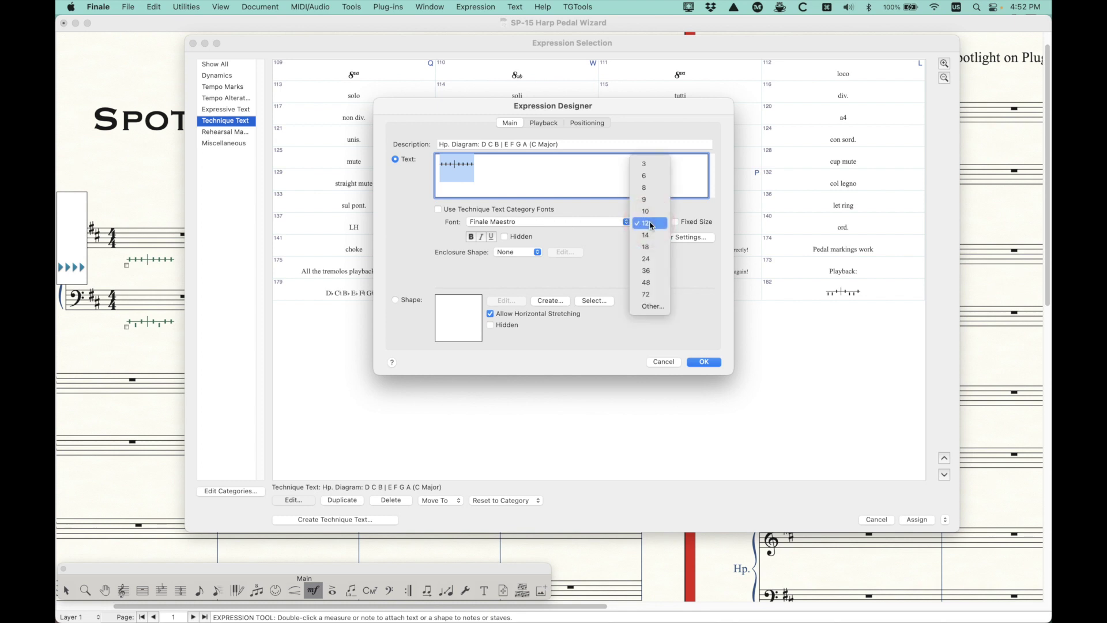
{"action": "left_click", "coordinate": [649, 259]}
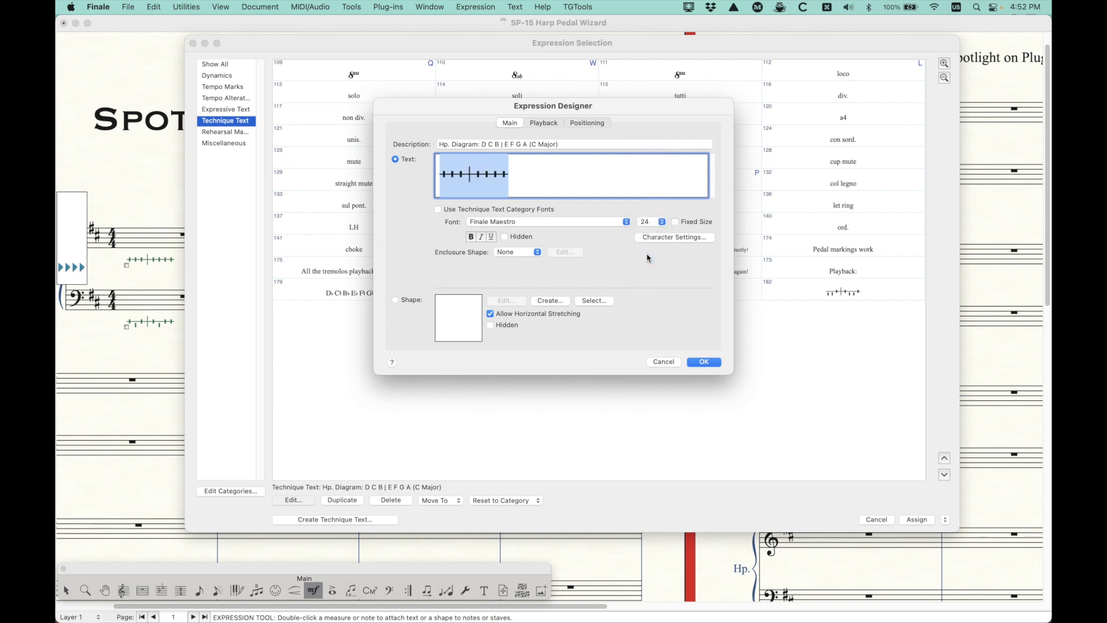
{"action": "left_click", "coordinate": [714, 362]}
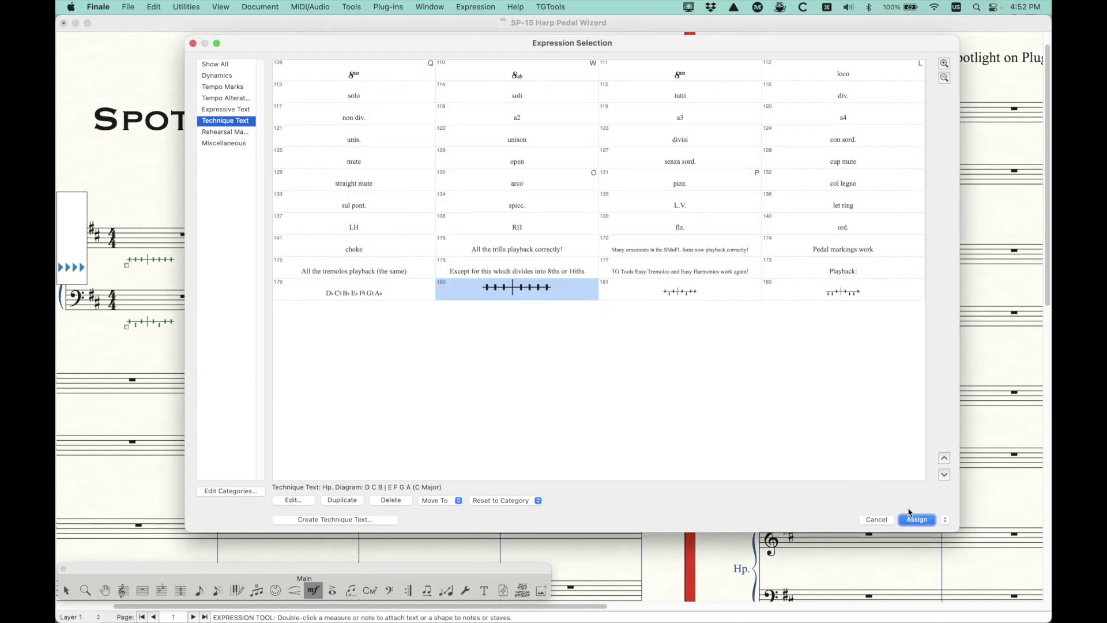
{"action": "left_click", "coordinate": [917, 520]}
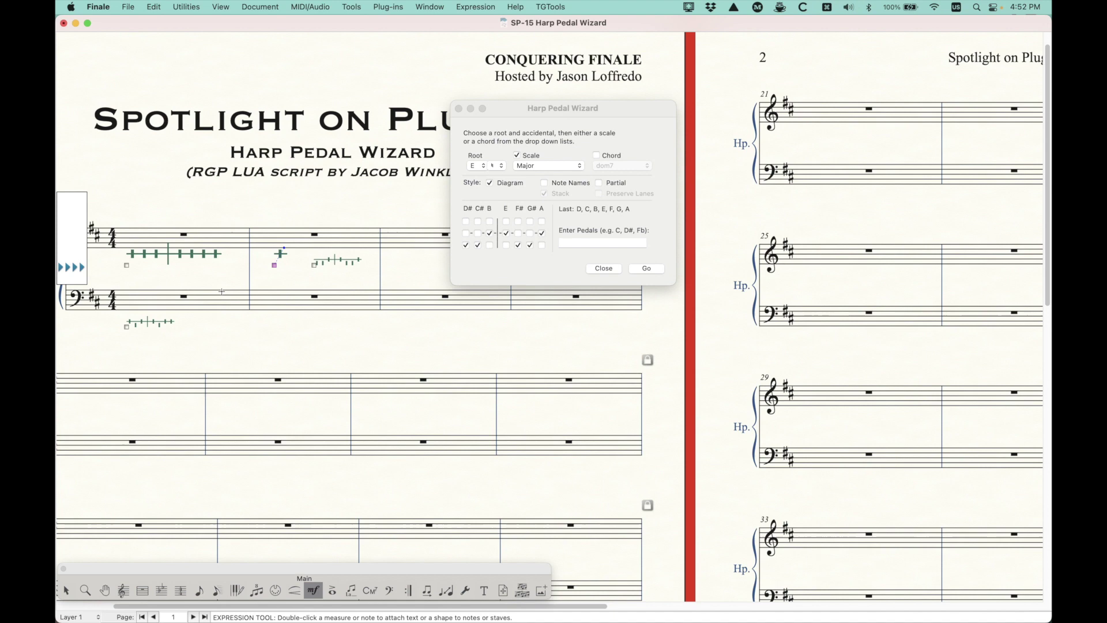
- Redraw the score and delete the stray marking in measure 2
{"action": "key", "text": "super+d"}
{"action": "key", "text": "BackSpace"}
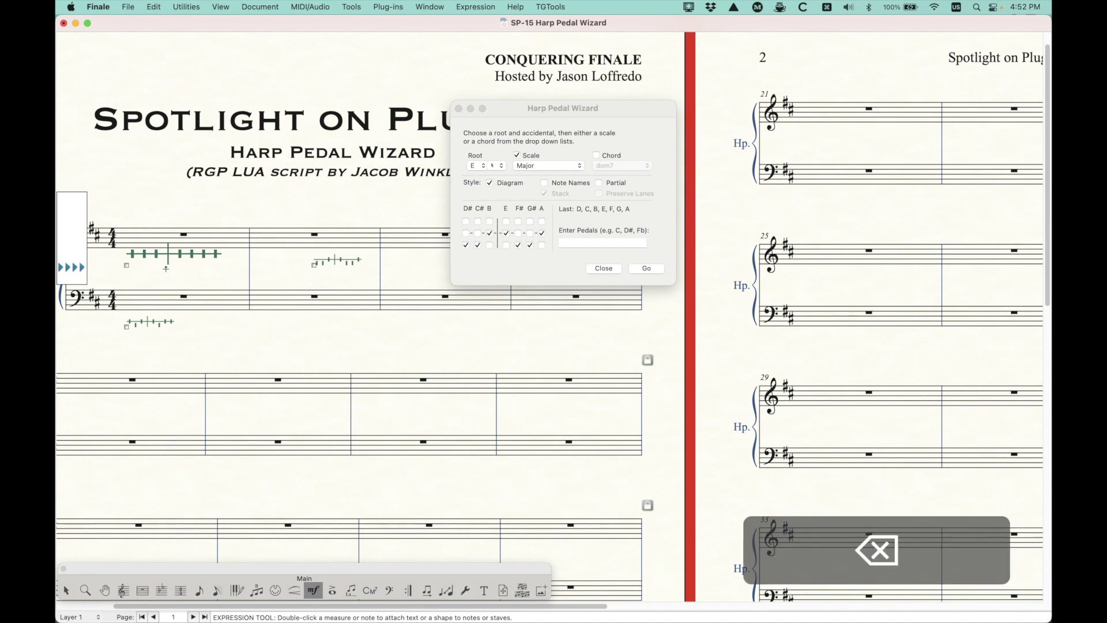
{"action": "scroll", "coordinate": [265, 270], "scroll_direction": "left", "scroll_amount": 5}
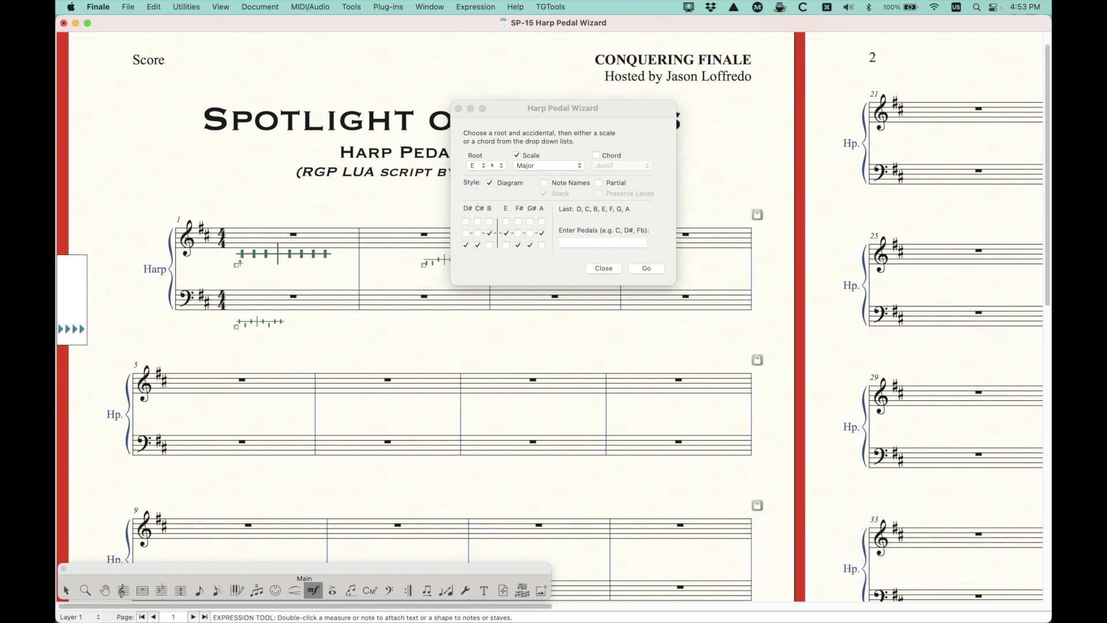
- Reduce the measure-1 pedal diagram's font size from 24 to 14 pt
{"action": "double_click", "coordinate": [237, 265]}
{"action": "left_click", "coordinate": [293, 500]}
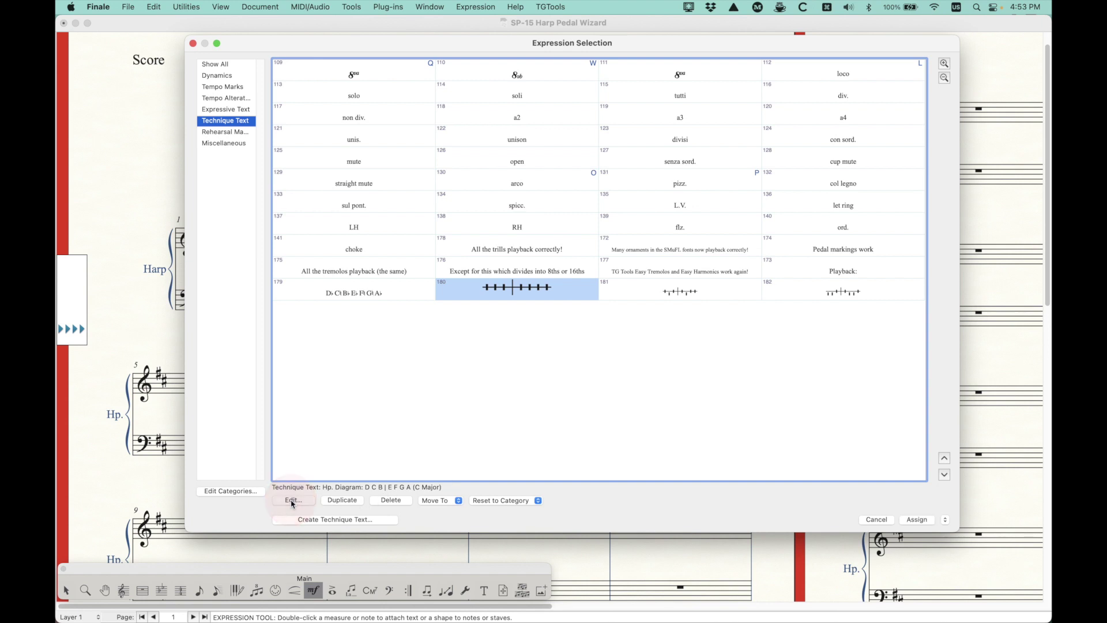
{"action": "left_click", "coordinate": [650, 222]}
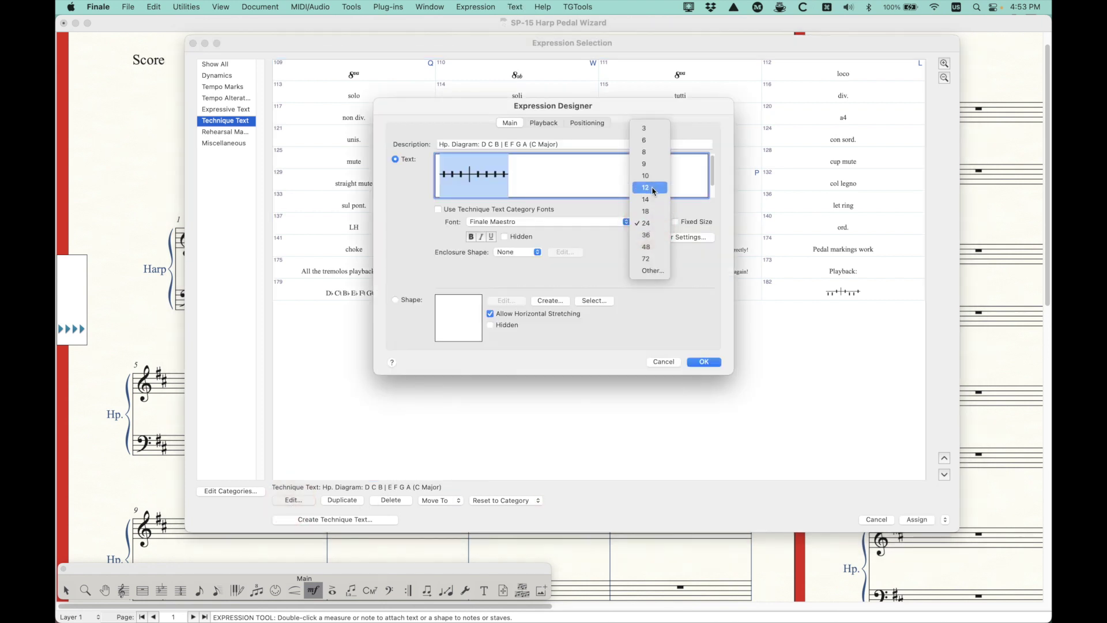
{"action": "left_click", "coordinate": [657, 204]}
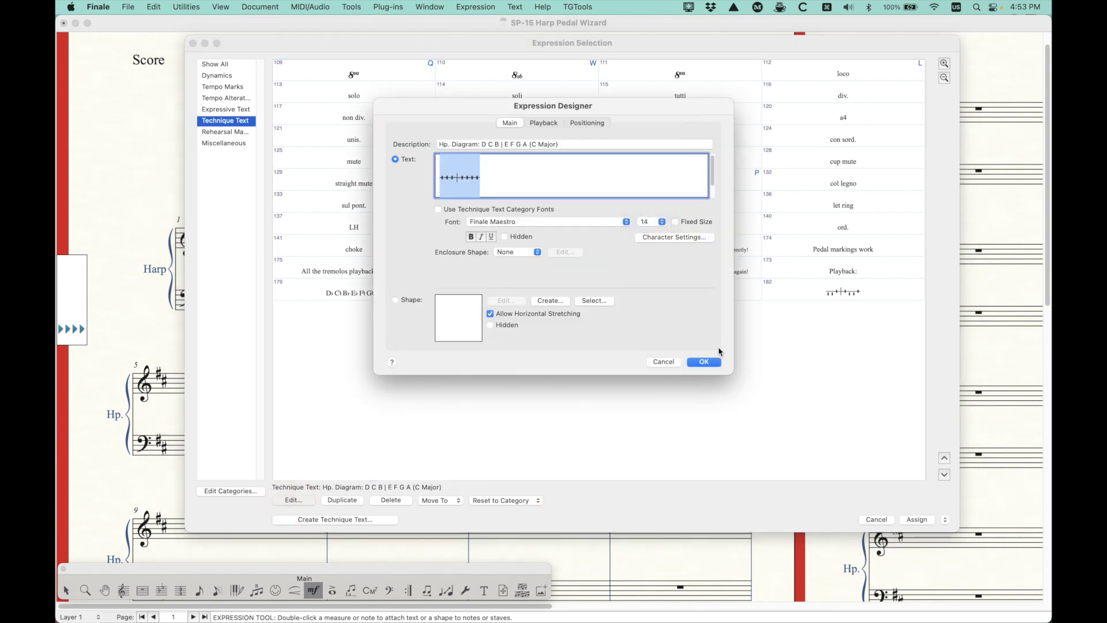
{"action": "left_click", "coordinate": [701, 363]}
{"action": "key", "text": "Return"}
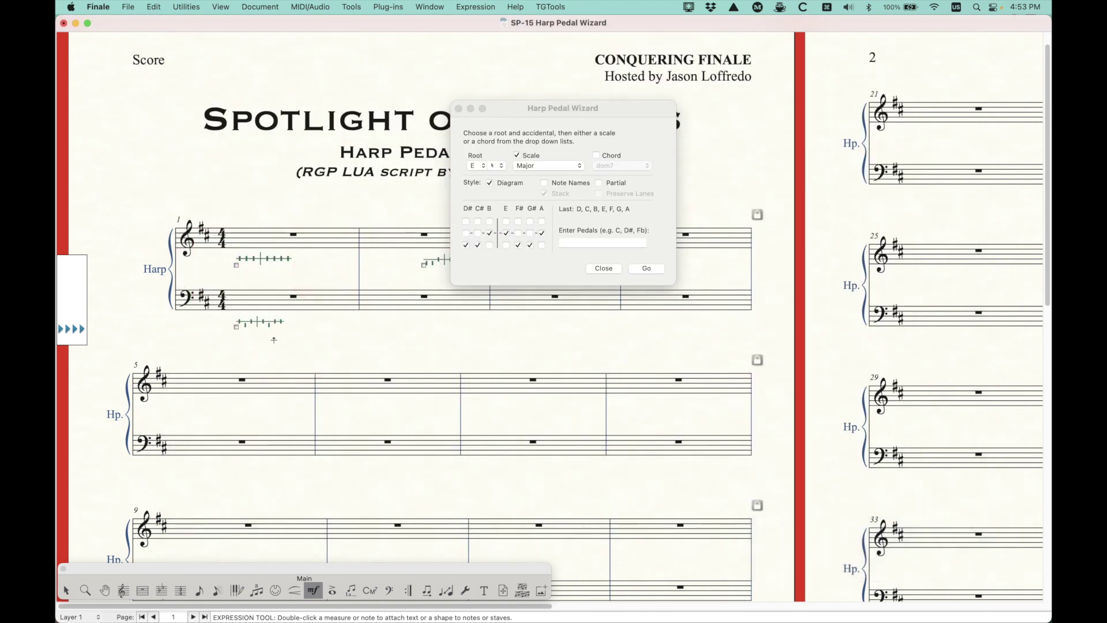
{"action": "scroll", "coordinate": [274, 340], "scroll_direction": "right", "scroll_amount": 3}
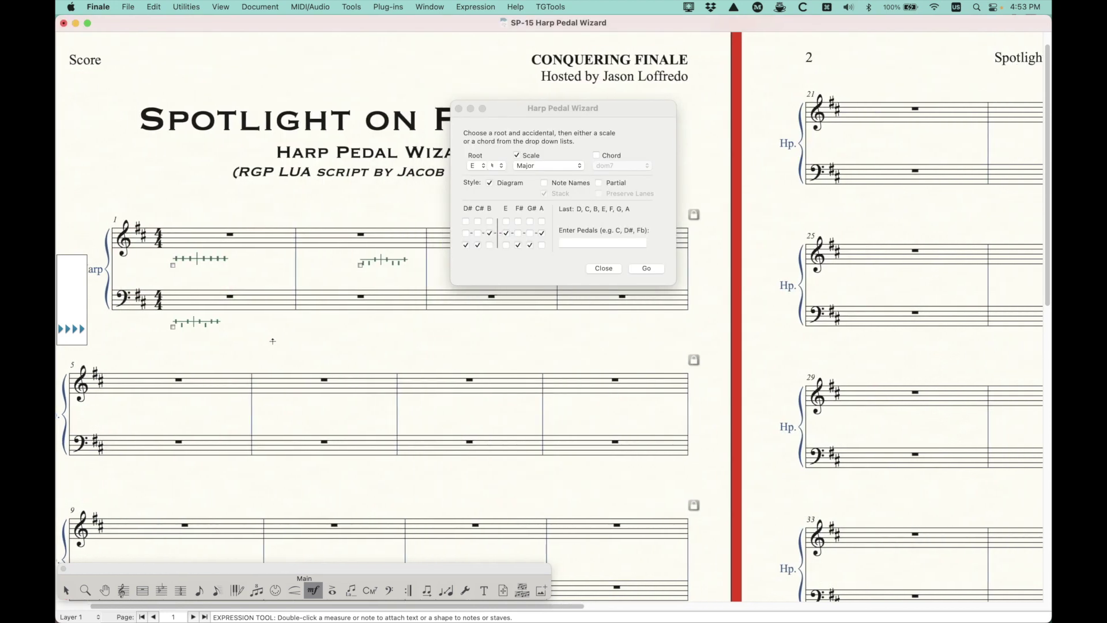
- Duplicate Technique Text as a 'Harp Diagrams' category aligned Below Staff Baseline or Entry
{"action": "double_click", "coordinate": [320, 261]}
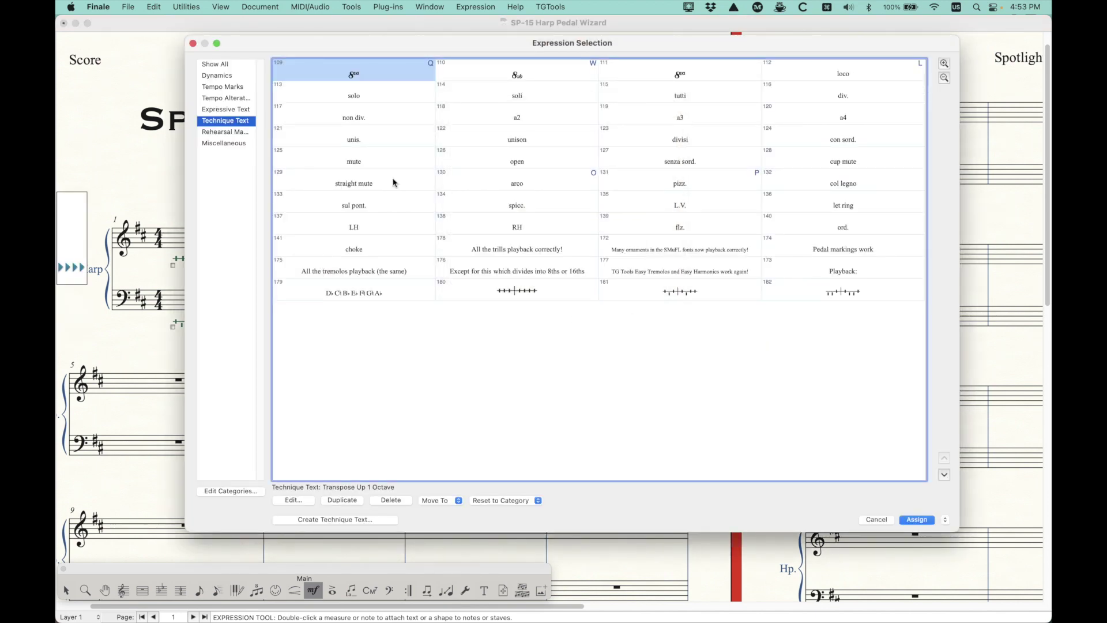
{"action": "left_click", "coordinate": [244, 491]}
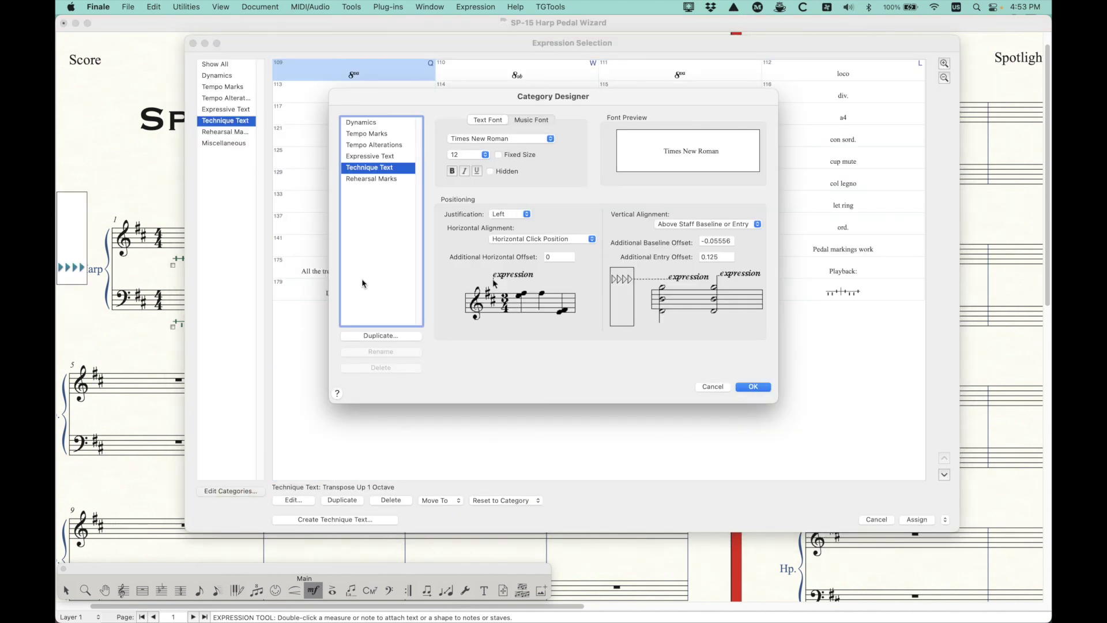
{"action": "left_click", "coordinate": [378, 335]}
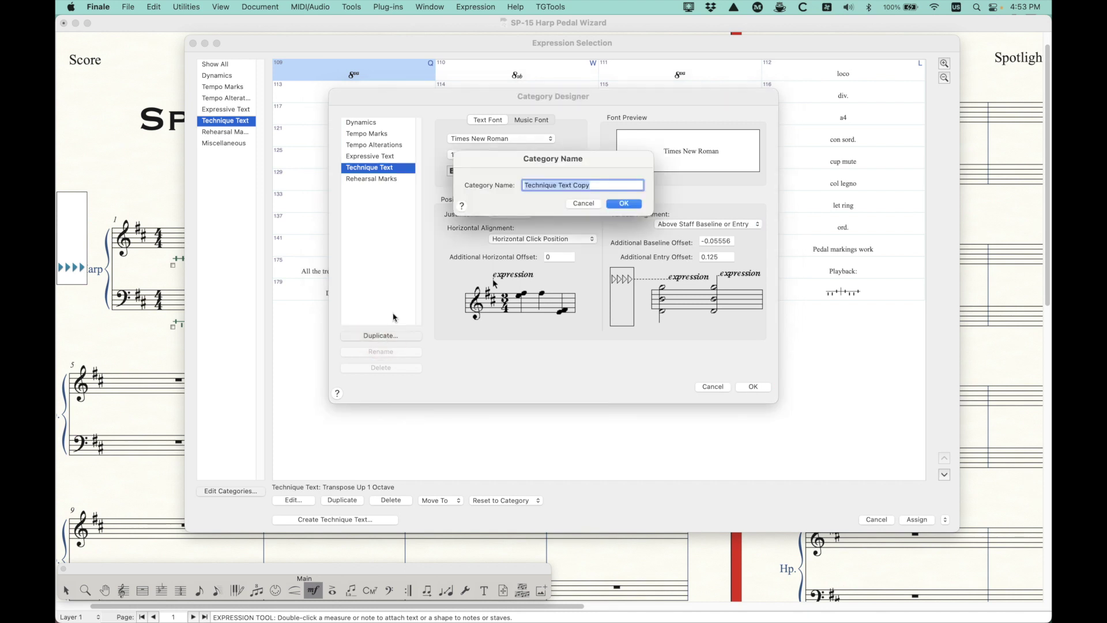
{"action": "type", "text": "Harp"}
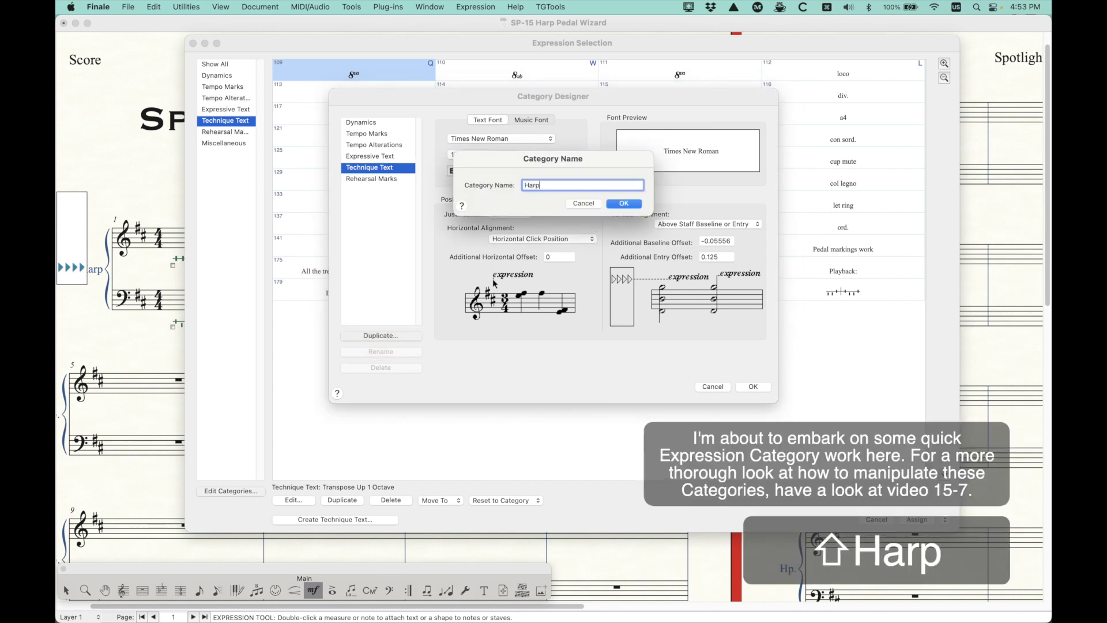
{"action": "type", "text": " Diagrams"}
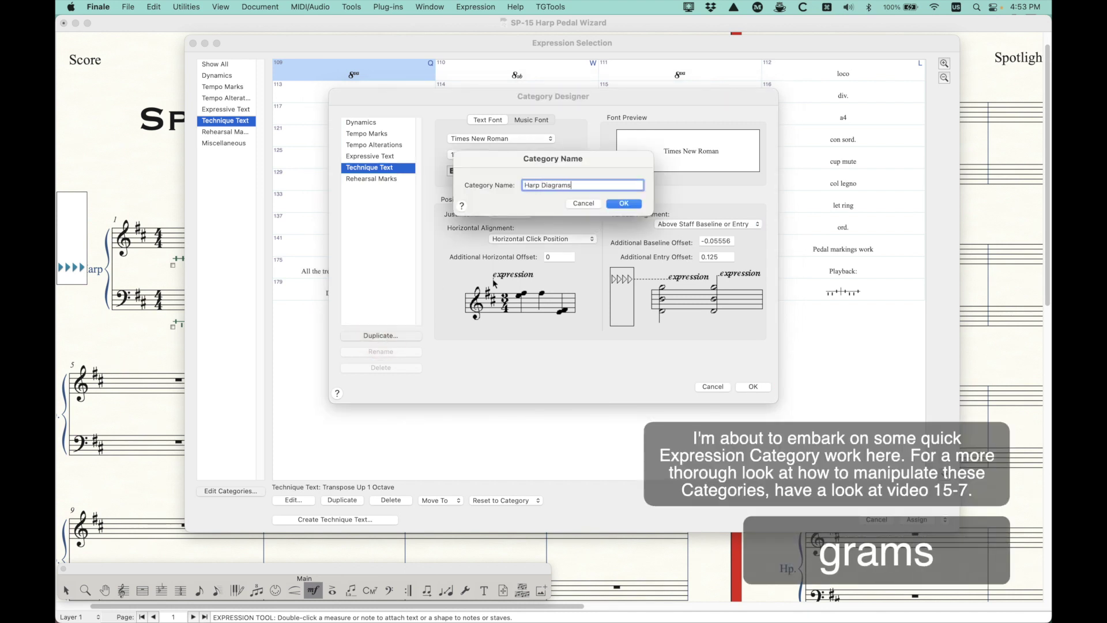
{"action": "left_click", "coordinate": [587, 182]}
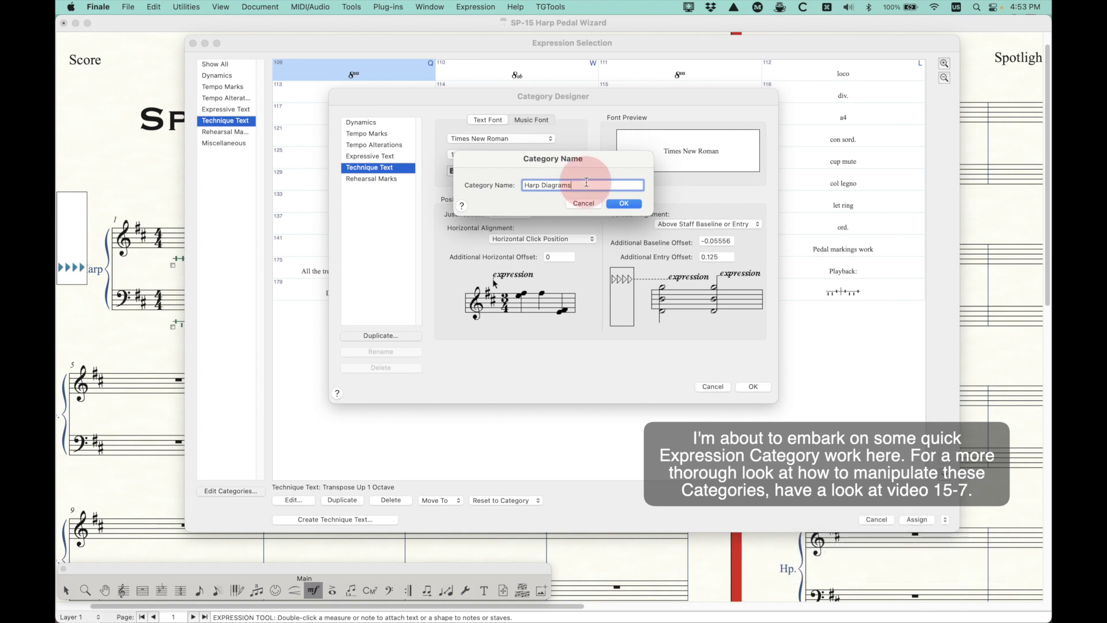
{"action": "triple_click", "coordinate": [586, 183]}
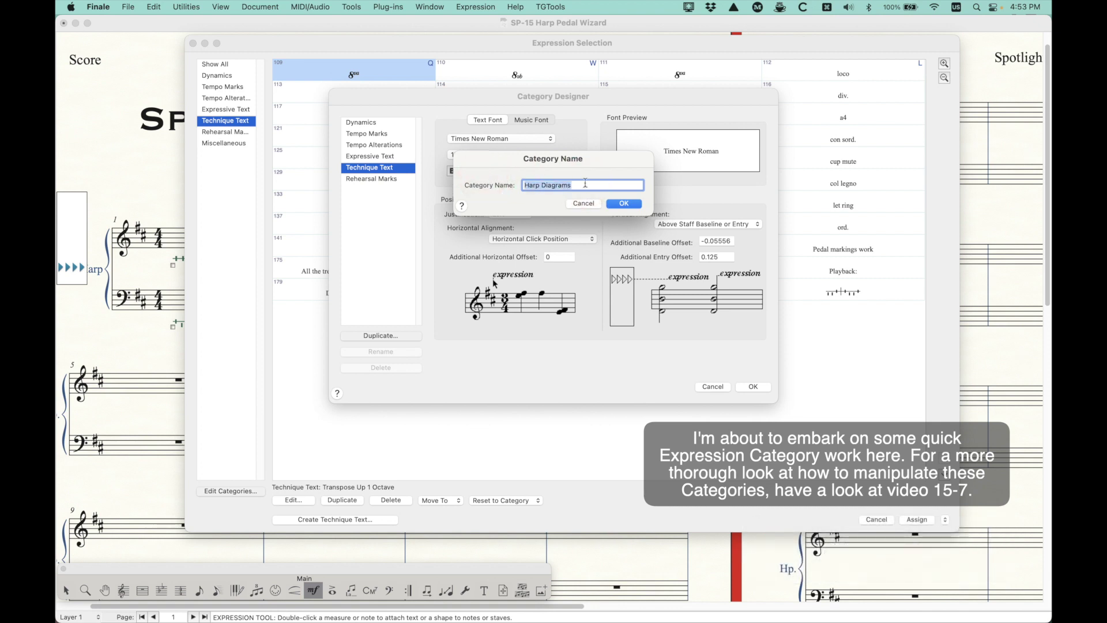
{"action": "left_click", "coordinate": [629, 203]}
{"action": "left_click", "coordinate": [720, 225]}
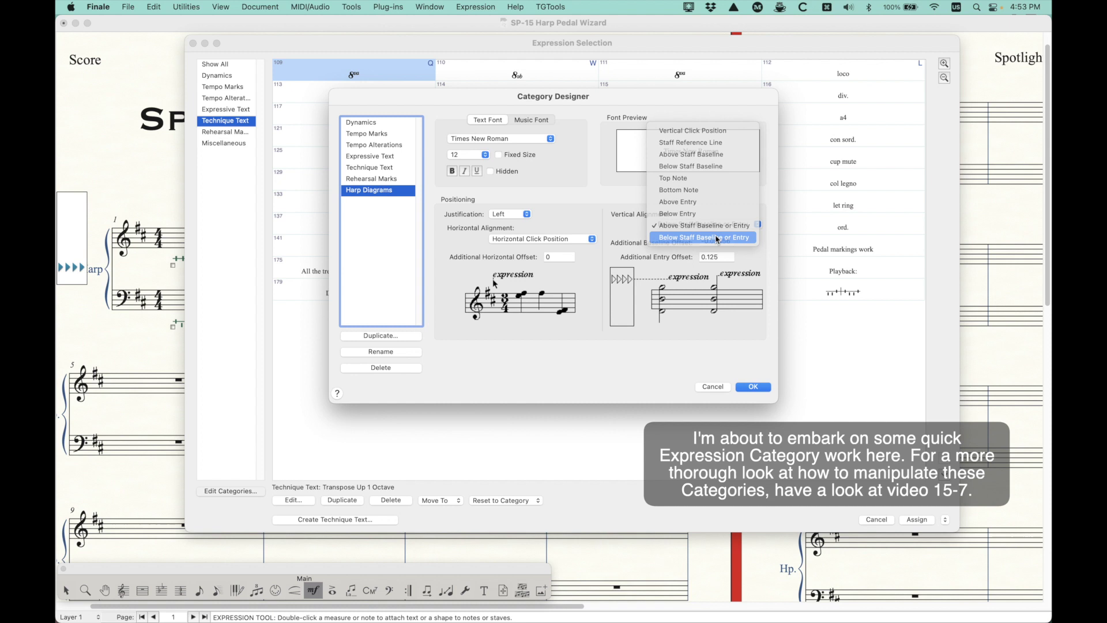
{"action": "left_click", "coordinate": [663, 235]}
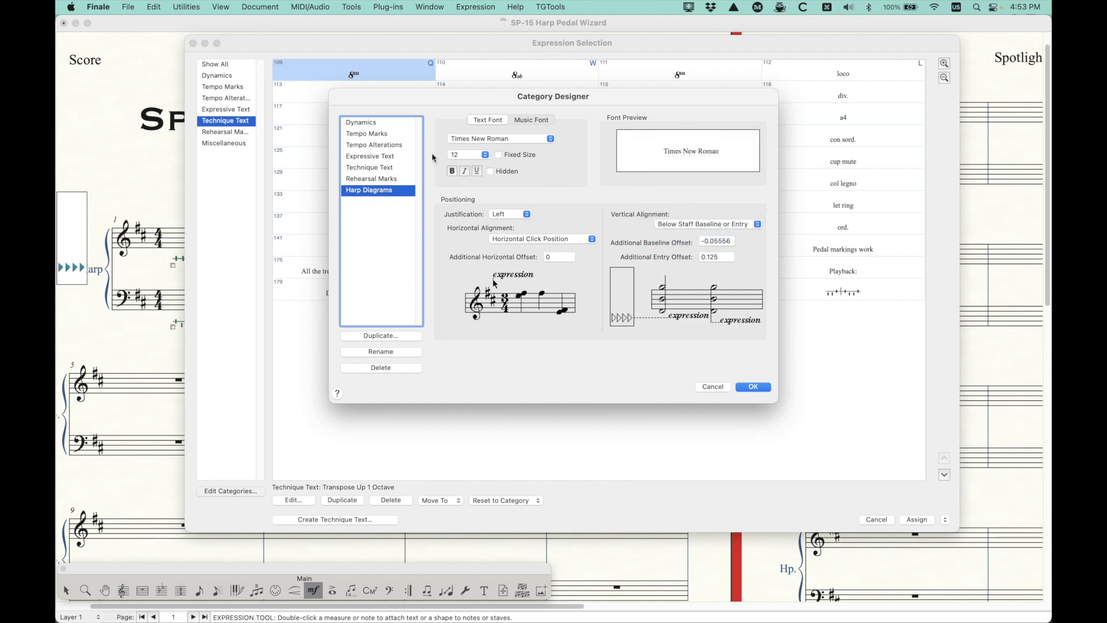
{"action": "left_click", "coordinate": [752, 387]}
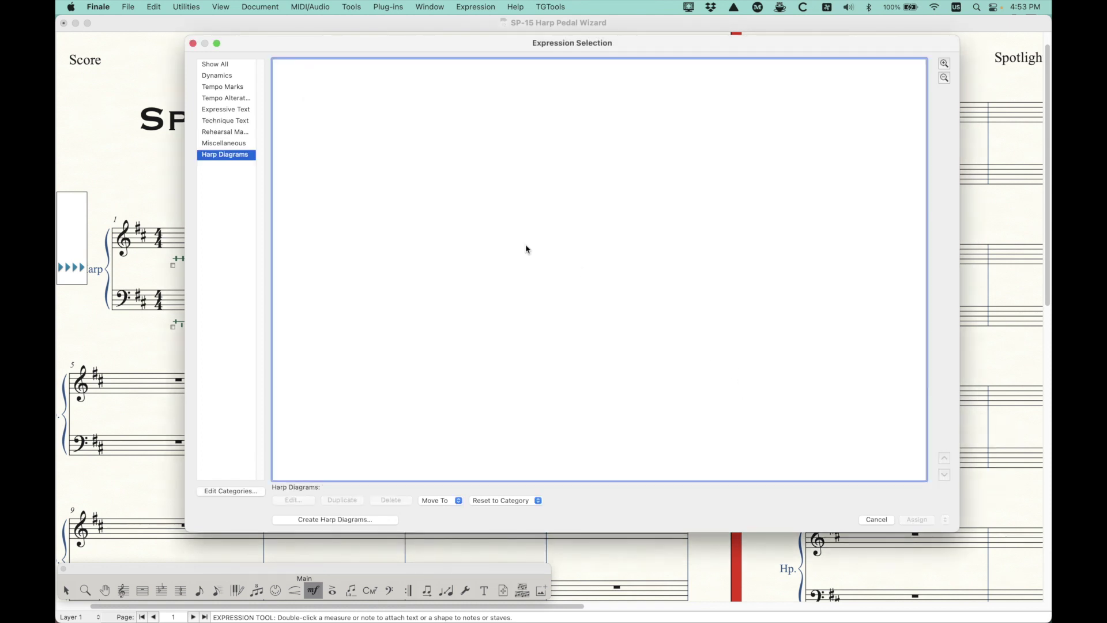
{"action": "left_click", "coordinate": [229, 122]}
- Move diagrams 180–182 into the Harp Diagrams category and open diagram 180 for editing
{"action": "left_click", "coordinate": [526, 292]}
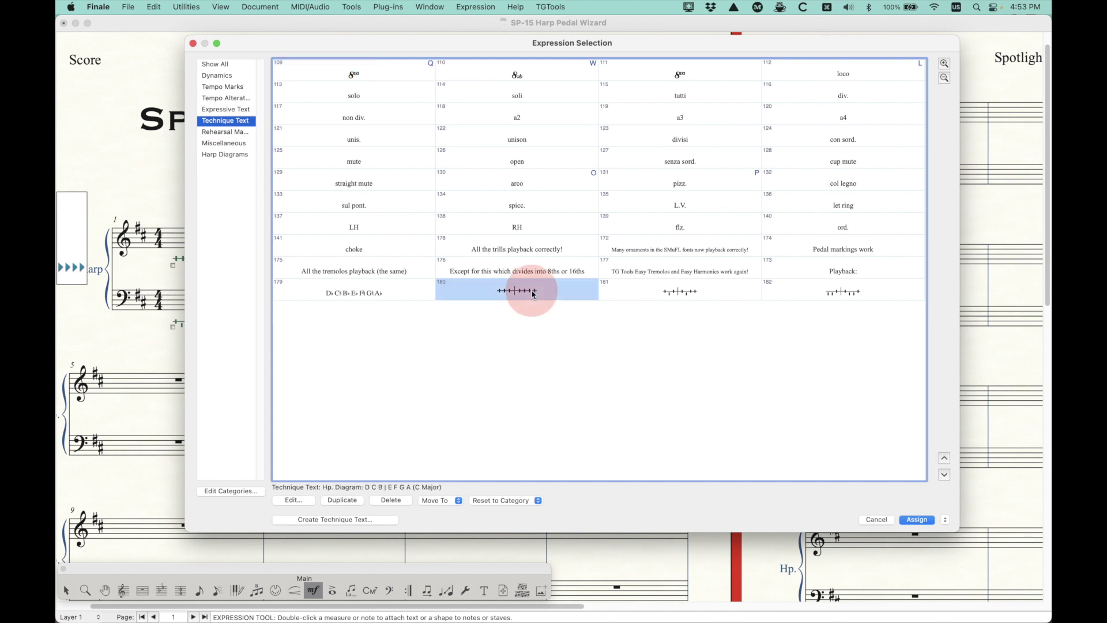
{"action": "left_click", "coordinate": [819, 292], "text": "shift"}
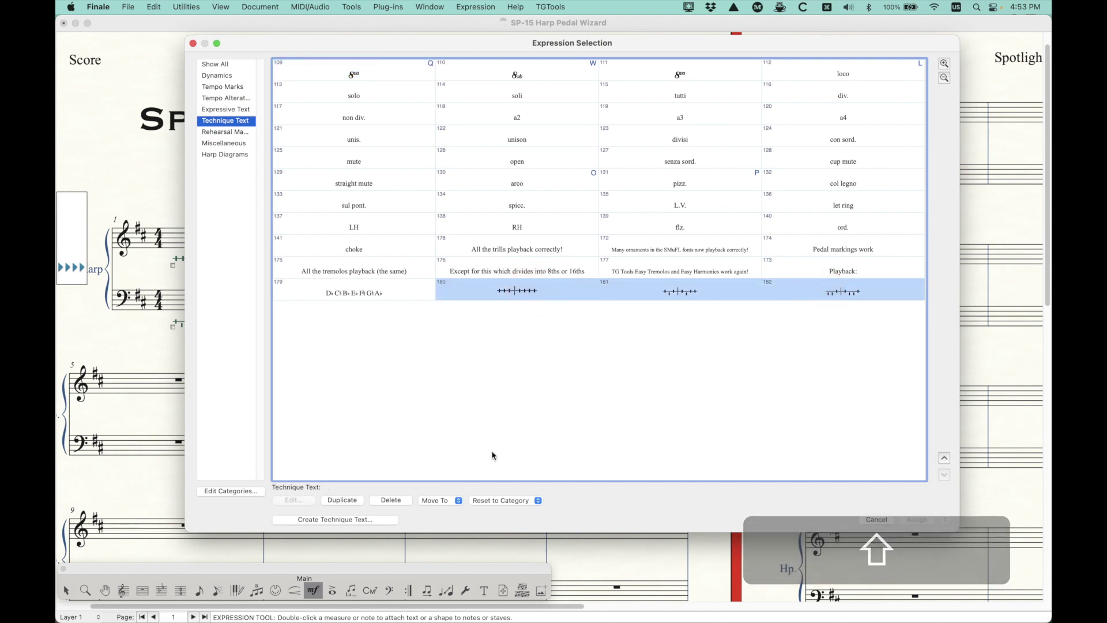
{"action": "left_click", "coordinate": [452, 502]}
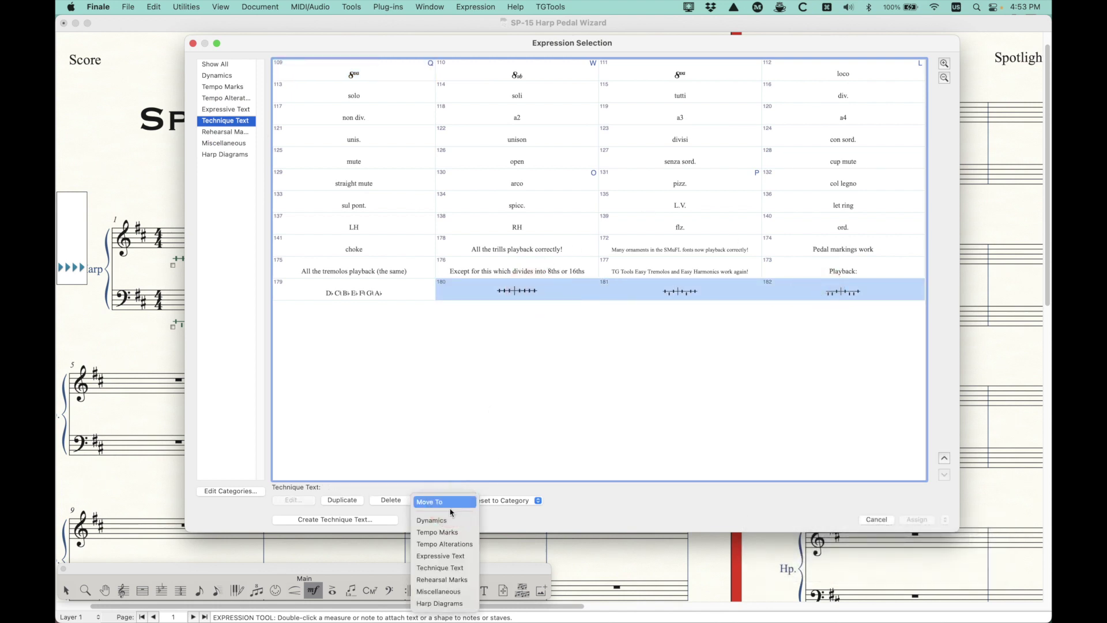
{"action": "left_click", "coordinate": [439, 603]}
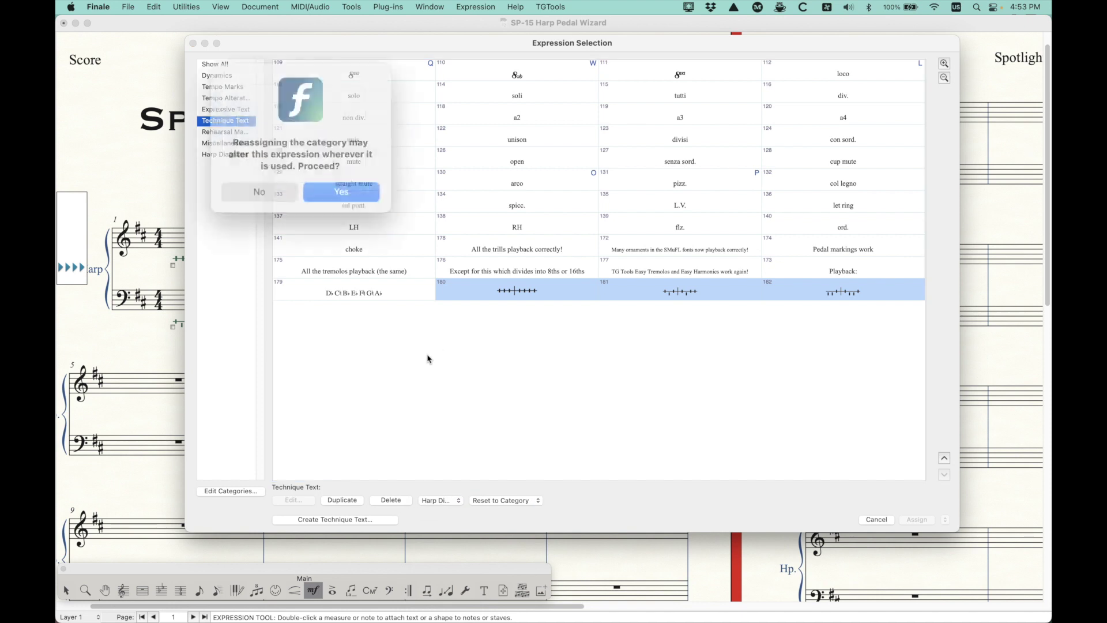
{"action": "left_click", "coordinate": [327, 185]}
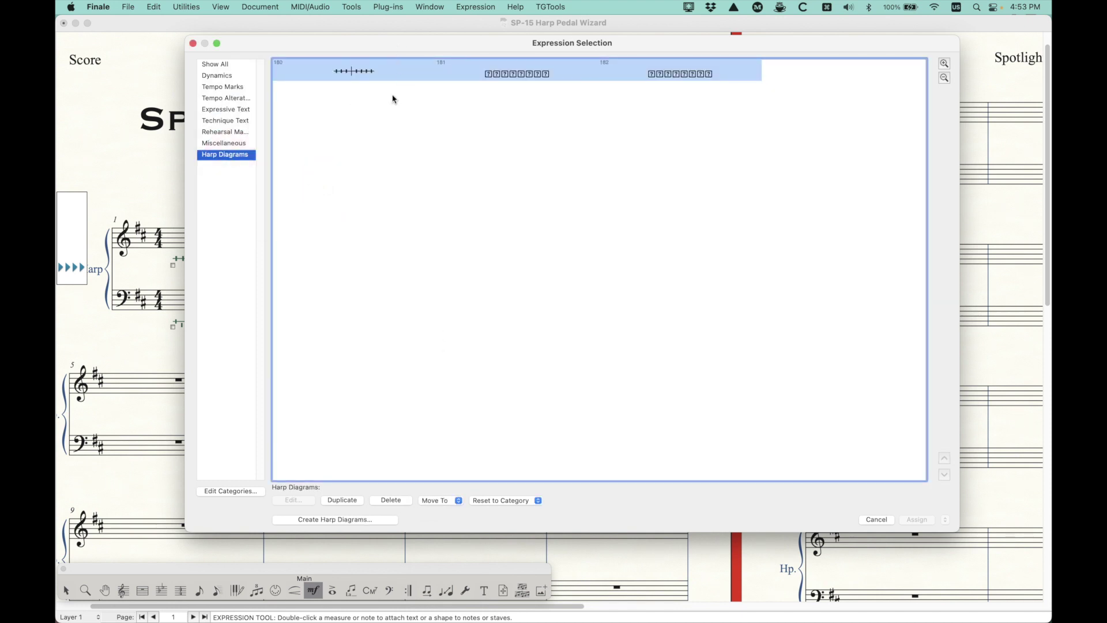
{"action": "left_click", "coordinate": [383, 74]}
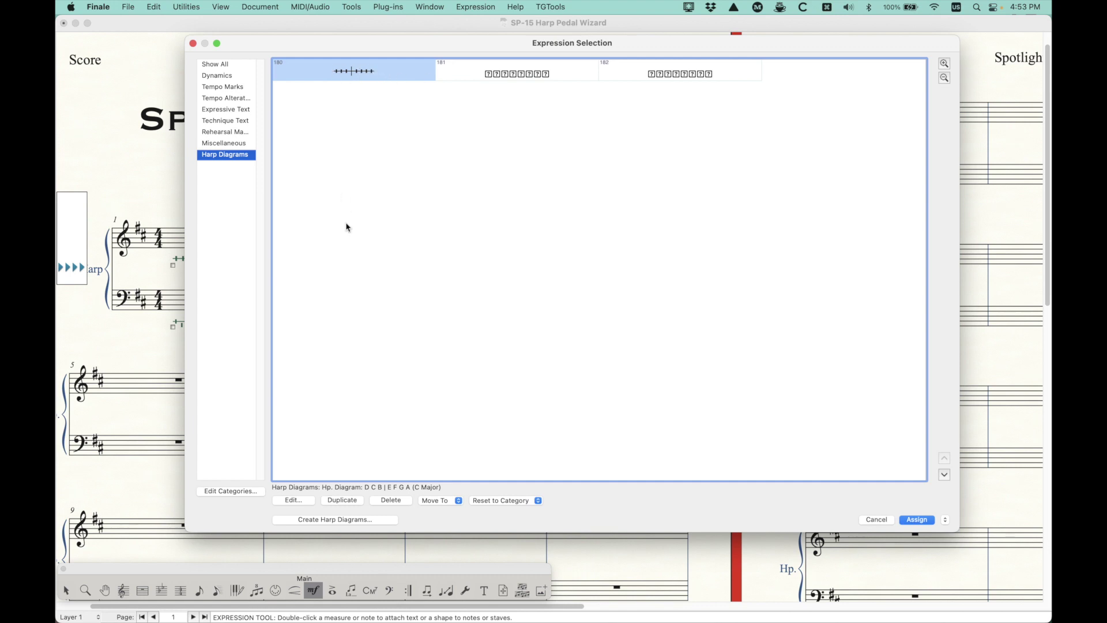
{"action": "left_click", "coordinate": [306, 500]}
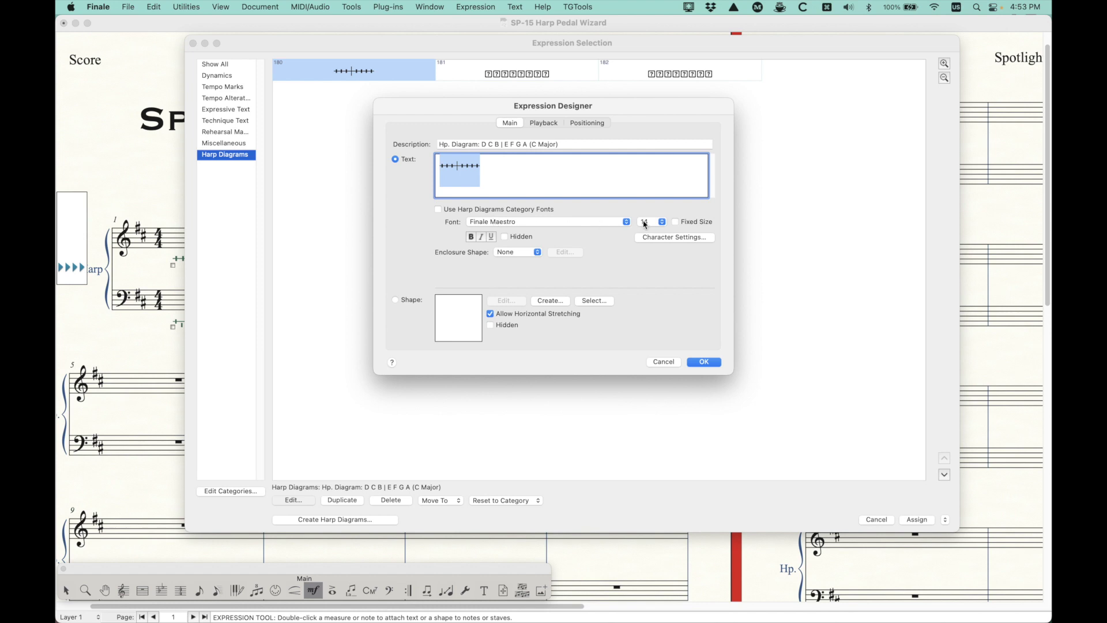
- Give the D Major diagram 181 its own Finale Maestro font instead of the category fonts
{"action": "left_click", "coordinate": [669, 363]}
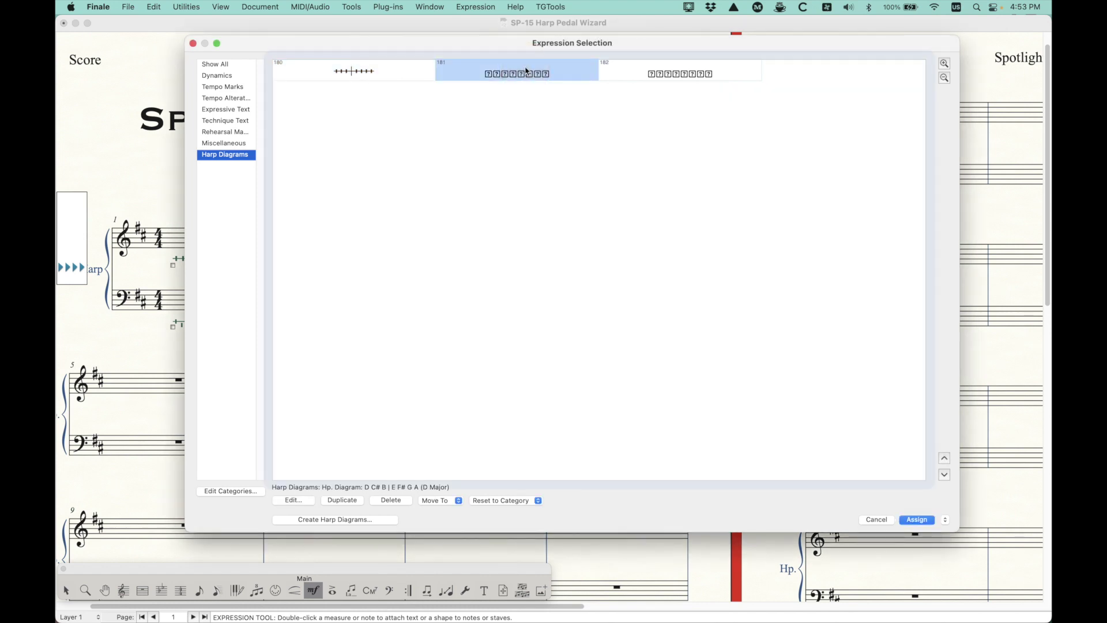
{"action": "left_click", "coordinate": [293, 500]}
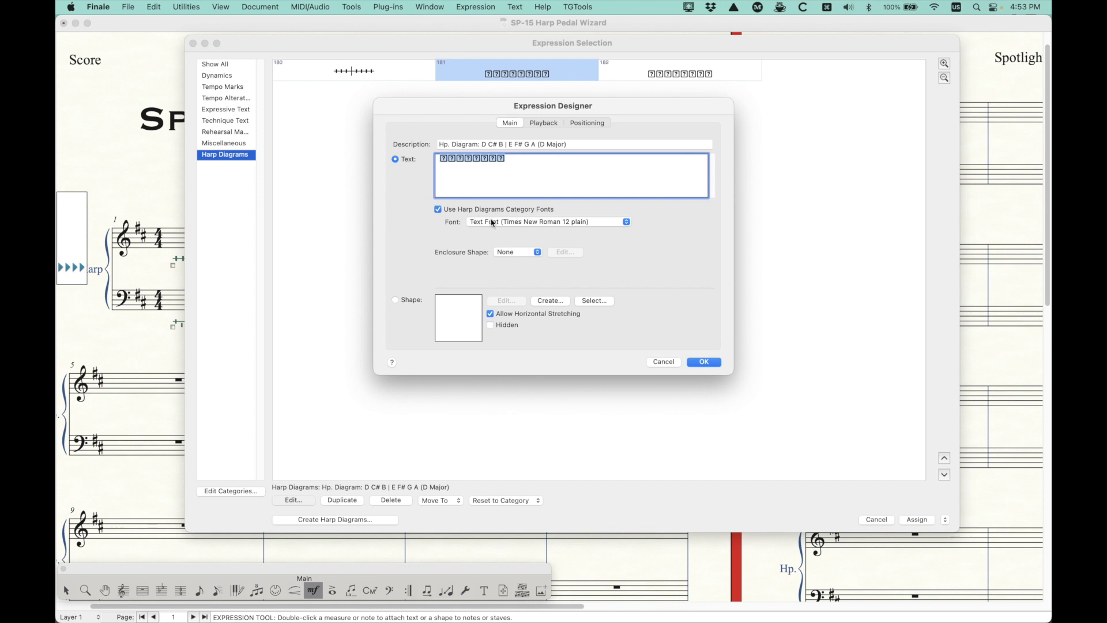
{"action": "left_click", "coordinate": [439, 210]}
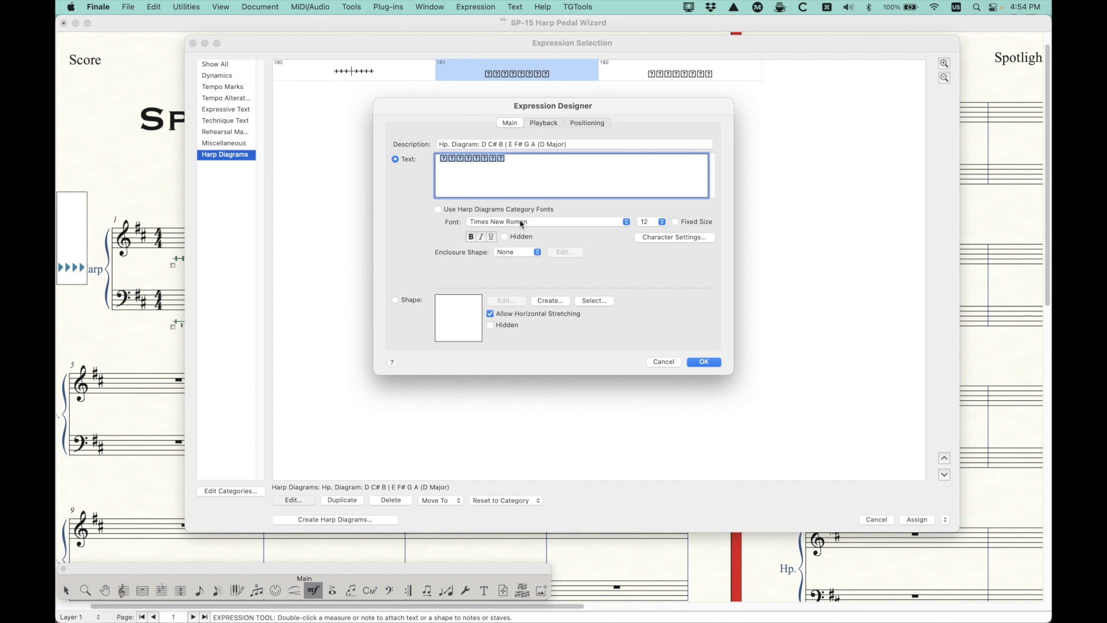
{"action": "left_click", "coordinate": [438, 210]}
{"action": "left_click", "coordinate": [479, 213]}
{"action": "left_click", "coordinate": [487, 223]}
{"action": "scroll", "coordinate": [518, 437], "scroll_direction": "up", "scroll_amount": 5}
{"action": "scroll", "coordinate": [518, 436], "scroll_direction": "up", "scroll_amount": 20}
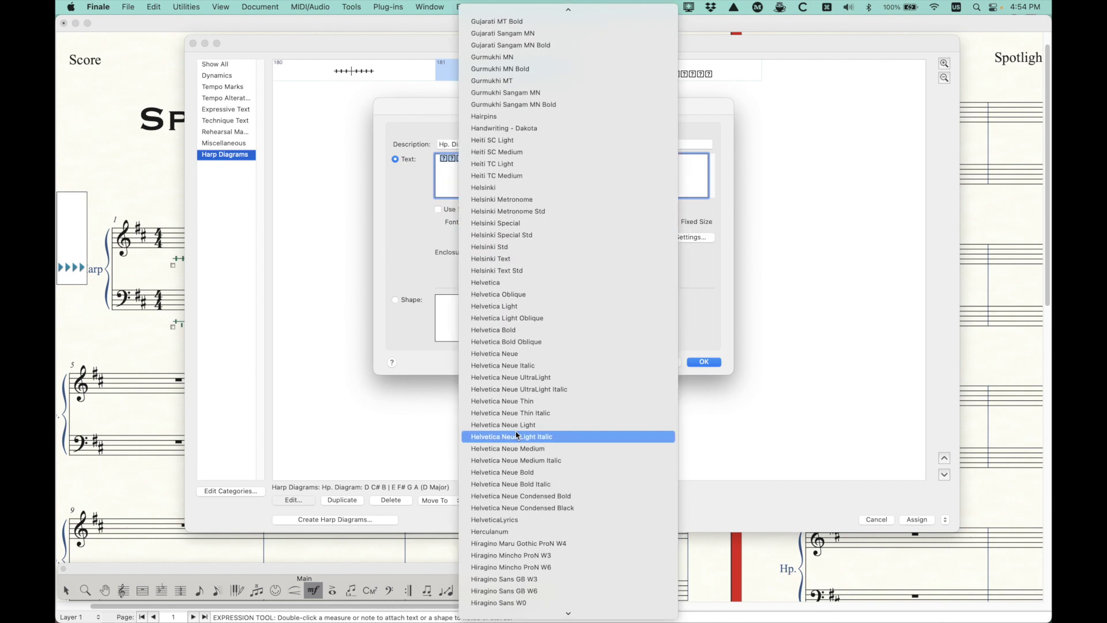
{"action": "scroll", "coordinate": [518, 436], "scroll_direction": "up", "scroll_amount": 10}
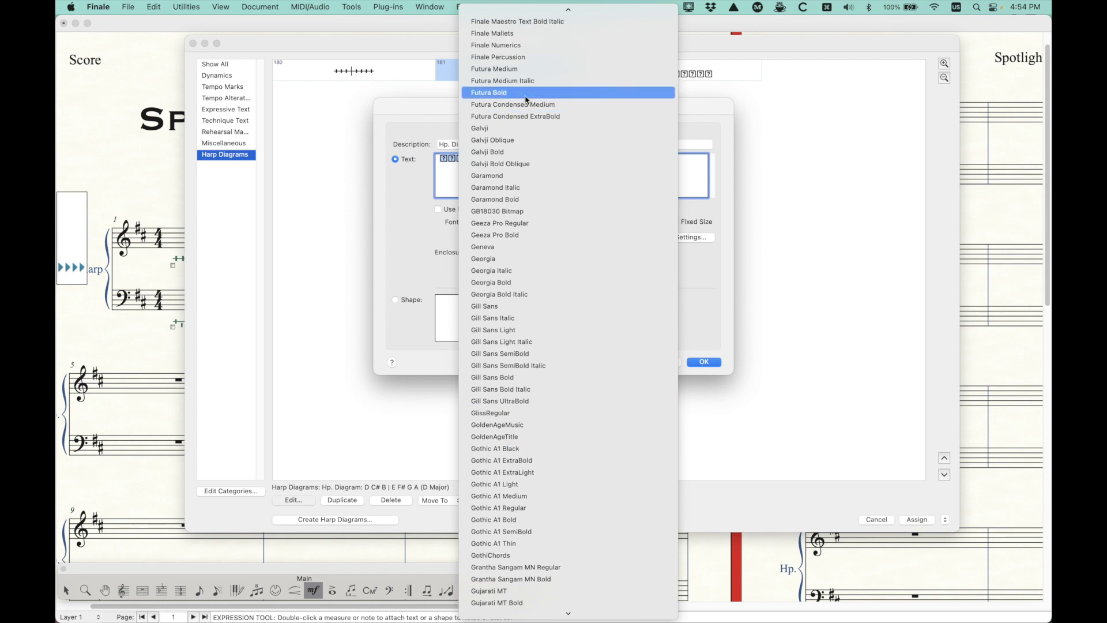
{"action": "scroll", "coordinate": [526, 99], "scroll_direction": "up", "scroll_amount": 4}
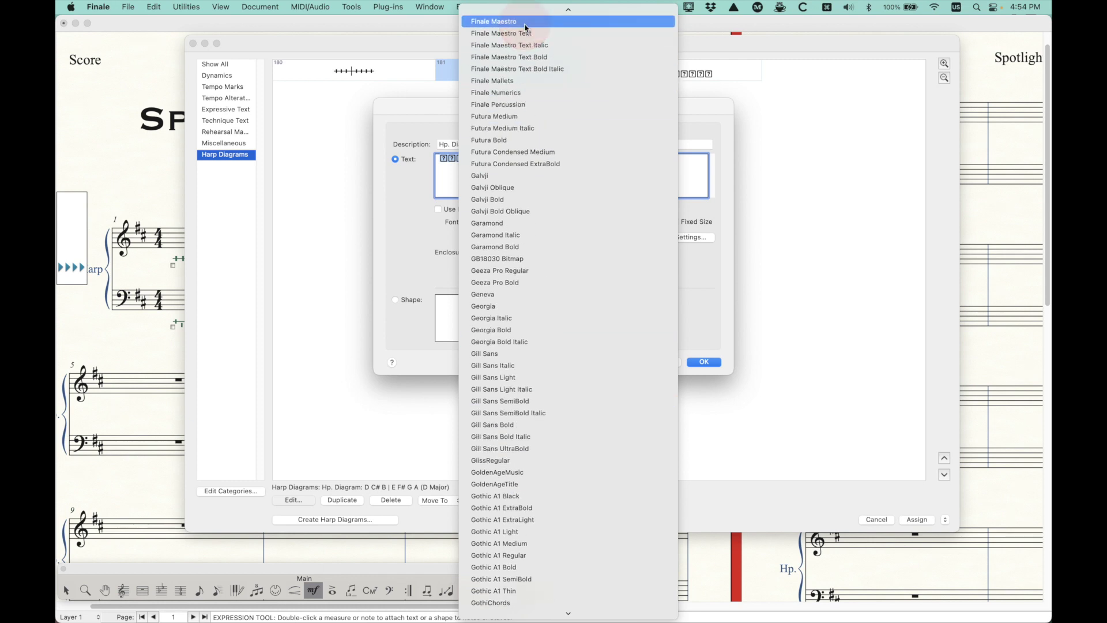
{"action": "left_click", "coordinate": [526, 27]}
{"action": "left_click", "coordinate": [704, 361]}
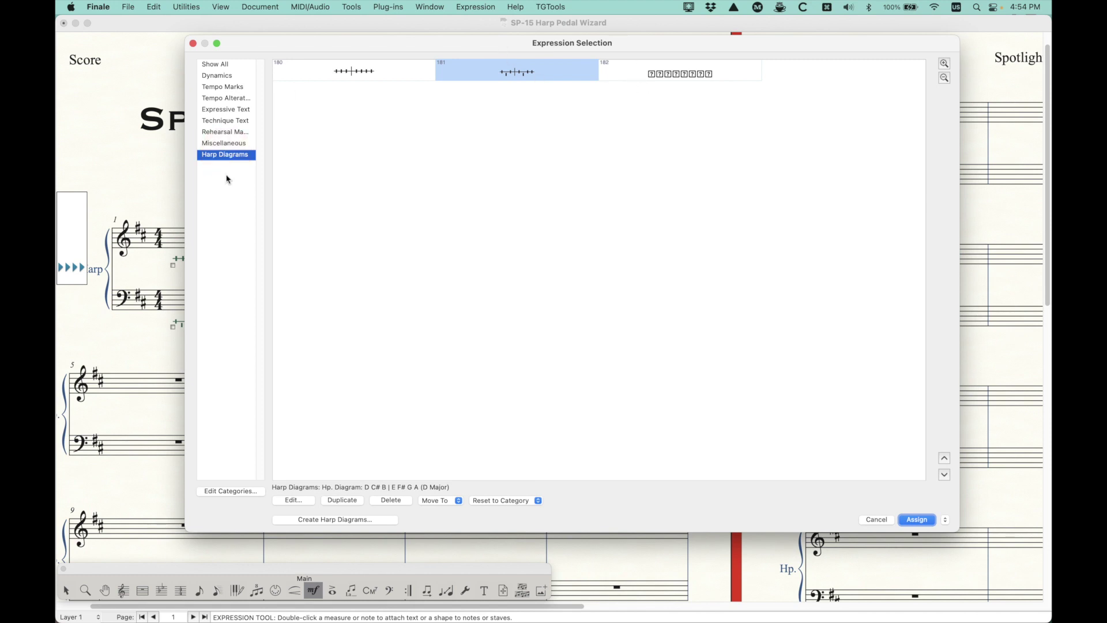
- Set the Harp Diagrams category text font to Finale Maestro at size 14
{"action": "left_click", "coordinate": [231, 492]}
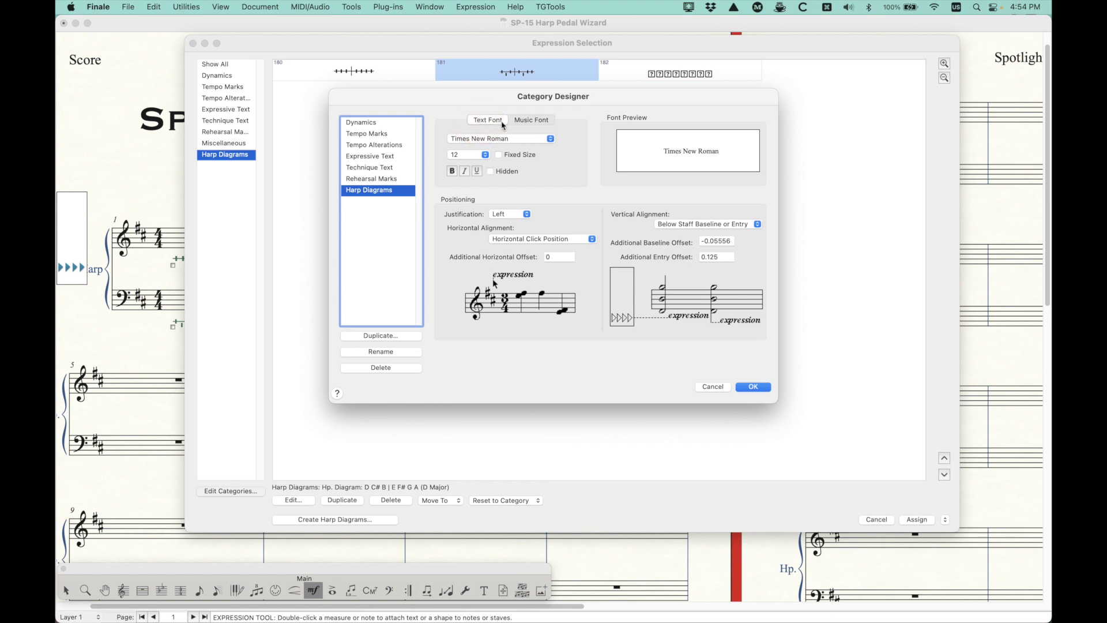
{"action": "left_click", "coordinate": [532, 121]}
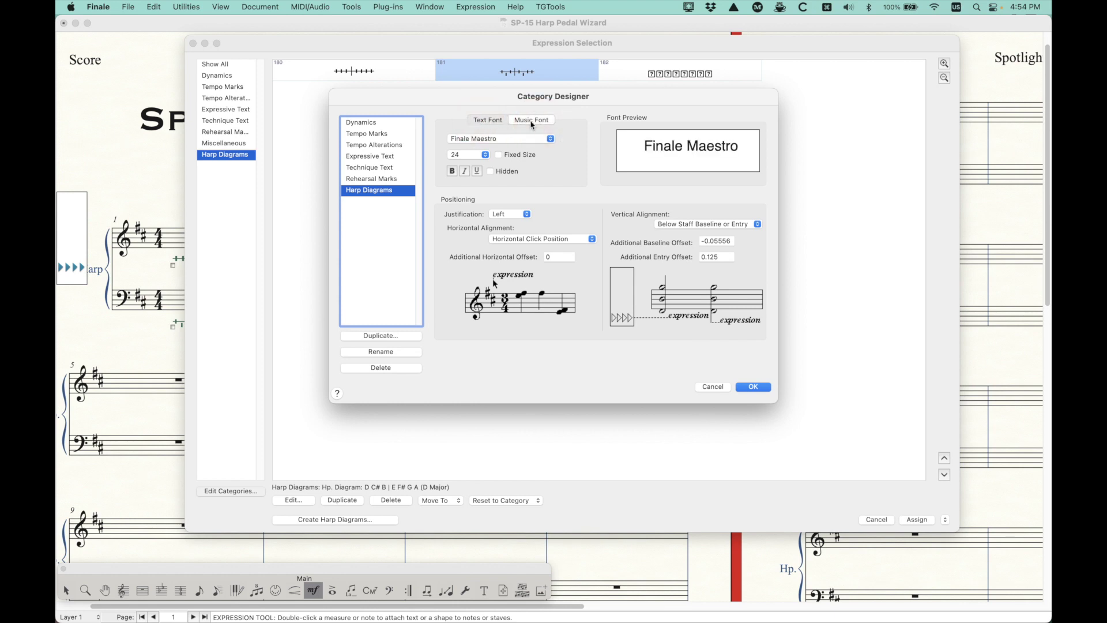
{"action": "left_click", "coordinate": [483, 124]}
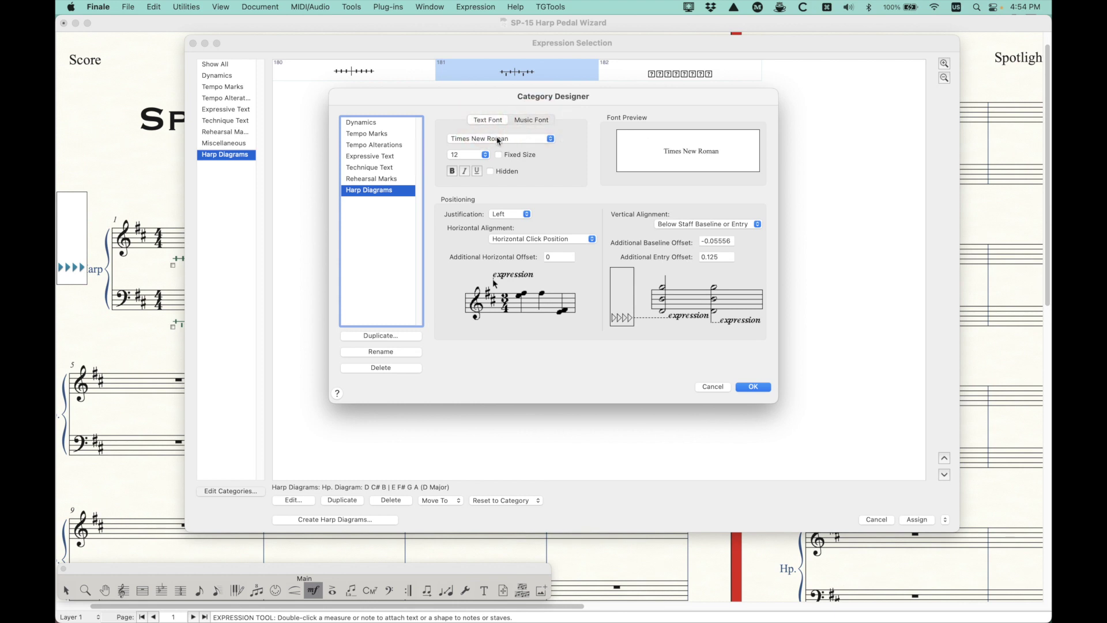
{"action": "left_click", "coordinate": [500, 139]}
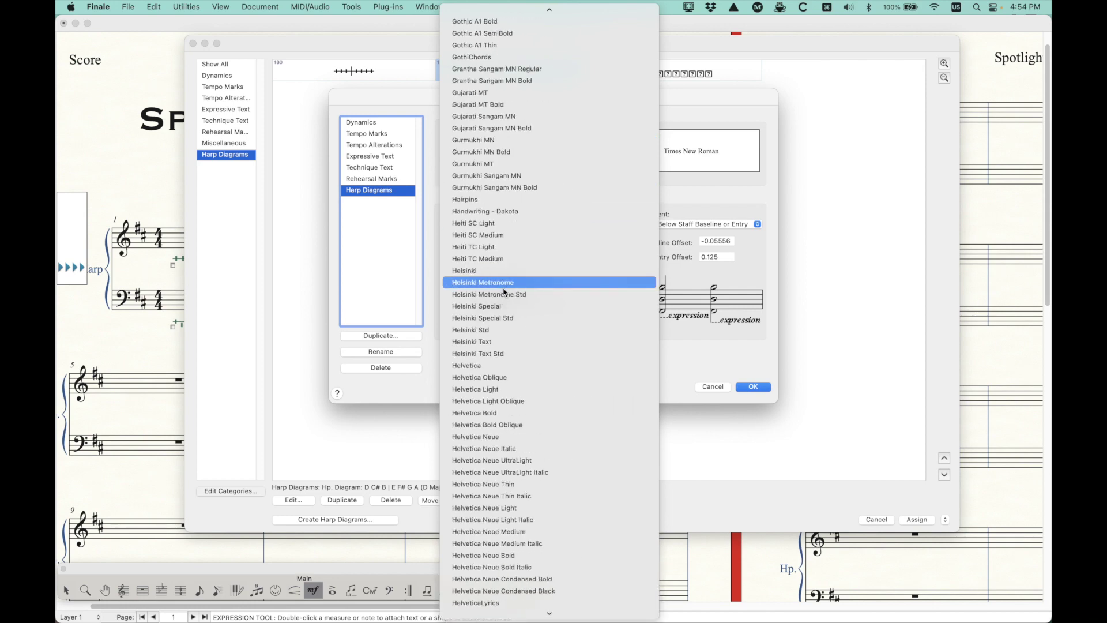
{"action": "scroll", "coordinate": [504, 292], "scroll_direction": "up", "scroll_amount": 15}
{"action": "scroll", "coordinate": [504, 291], "scroll_direction": "up", "scroll_amount": 12}
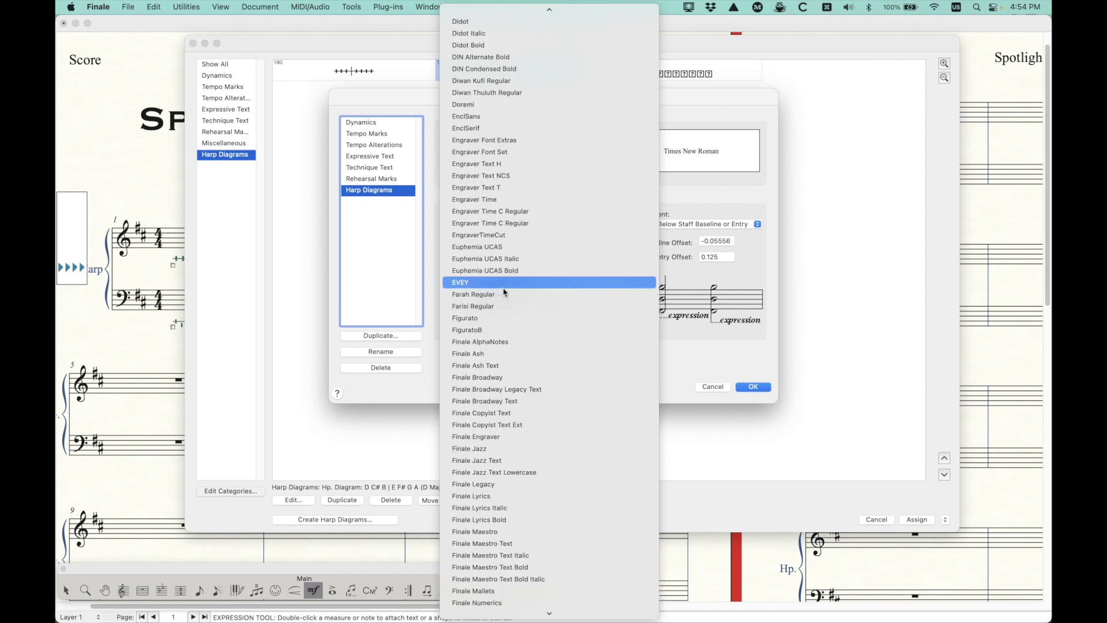
{"action": "scroll", "coordinate": [503, 292], "scroll_direction": "down", "scroll_amount": 6}
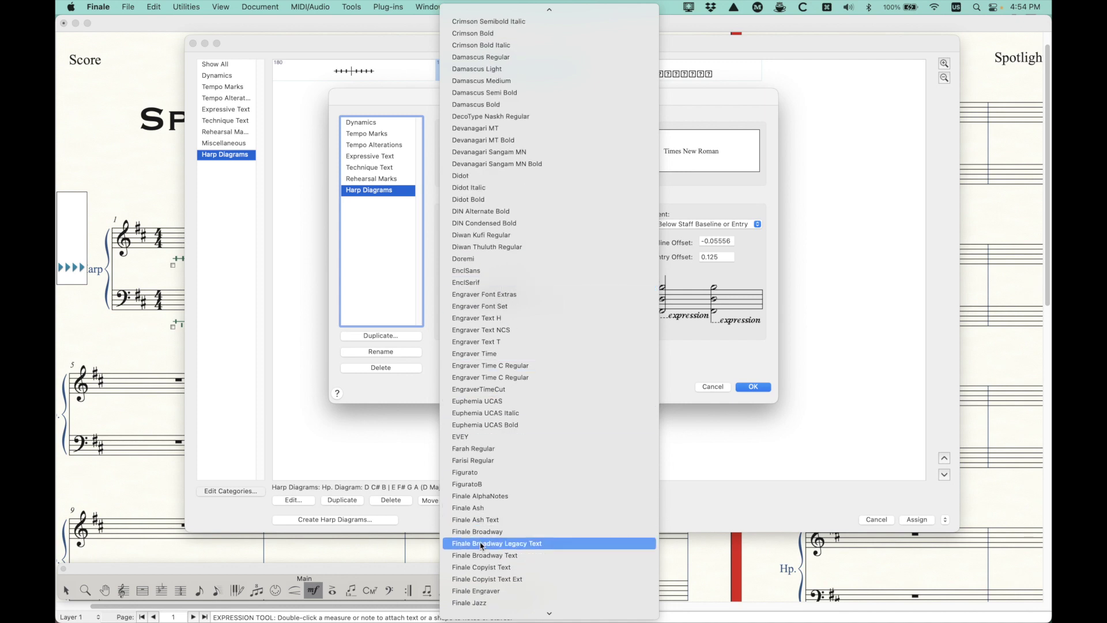
{"action": "scroll", "coordinate": [483, 551], "scroll_direction": "down", "scroll_amount": 2}
{"action": "scroll", "coordinate": [483, 557], "scroll_direction": "down", "scroll_amount": 4}
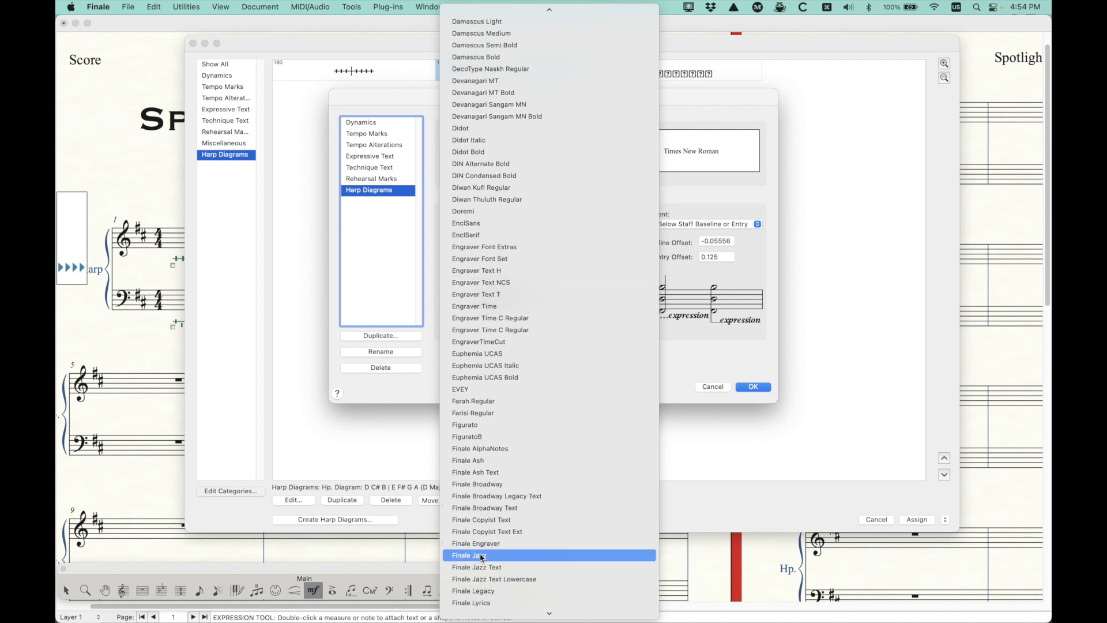
{"action": "scroll", "coordinate": [482, 557], "scroll_direction": "down", "scroll_amount": 4}
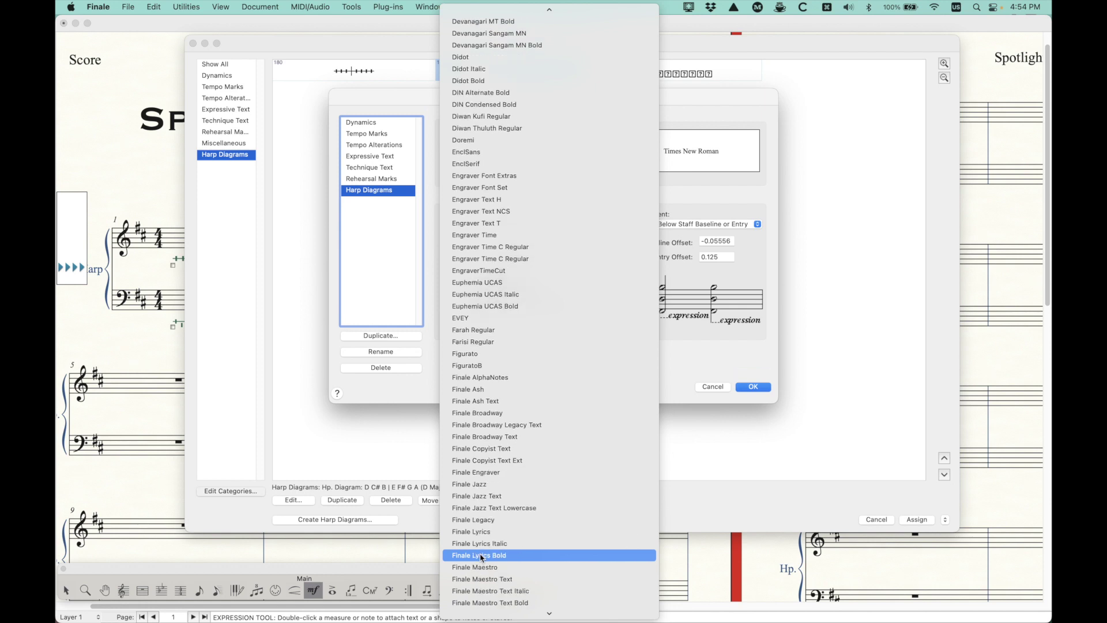
{"action": "left_click", "coordinate": [487, 567]}
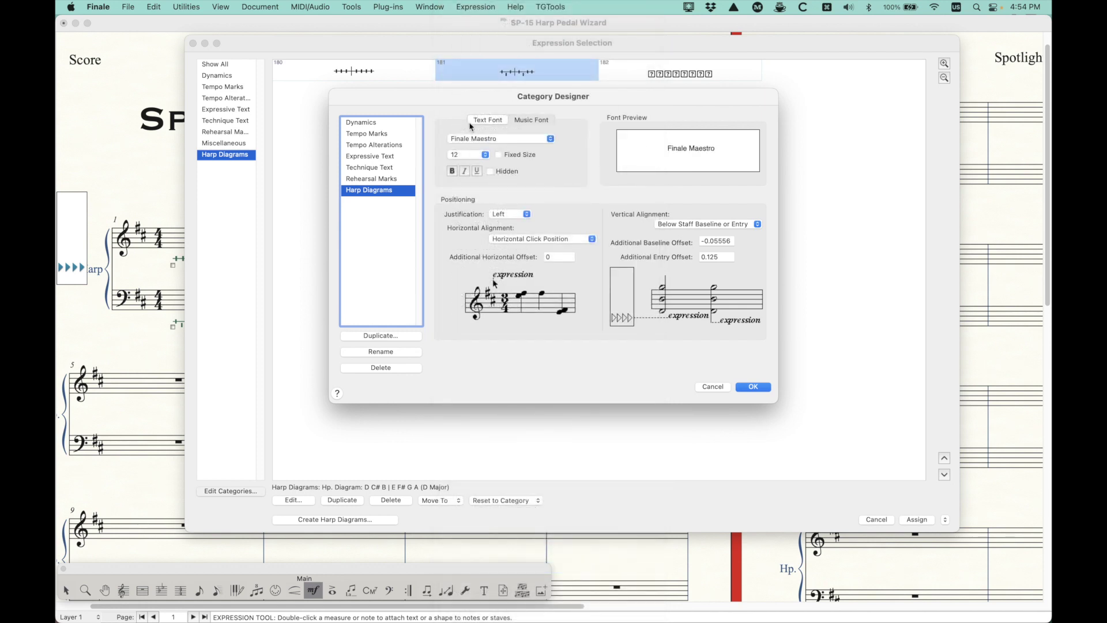
{"action": "left_click", "coordinate": [460, 155]}
{"action": "left_click", "coordinate": [461, 168]}
- Save the category fonts and confirm diagram 182 uses Finale Maestro 14
{"action": "left_click", "coordinate": [753, 387]}
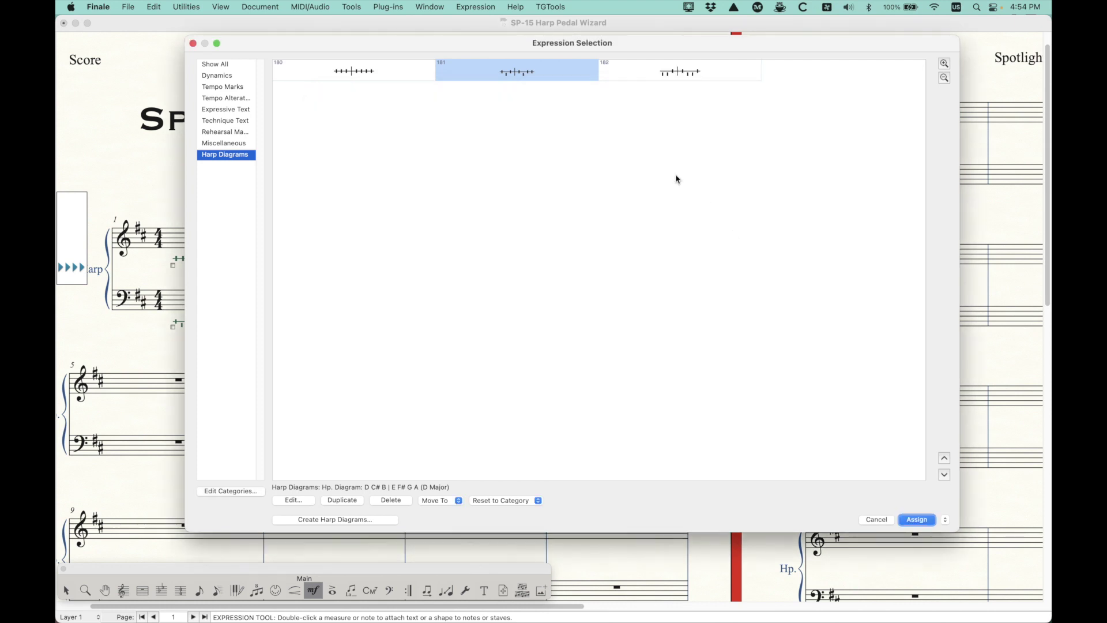
{"action": "left_click", "coordinate": [699, 72]}
{"action": "left_click", "coordinate": [301, 499]}
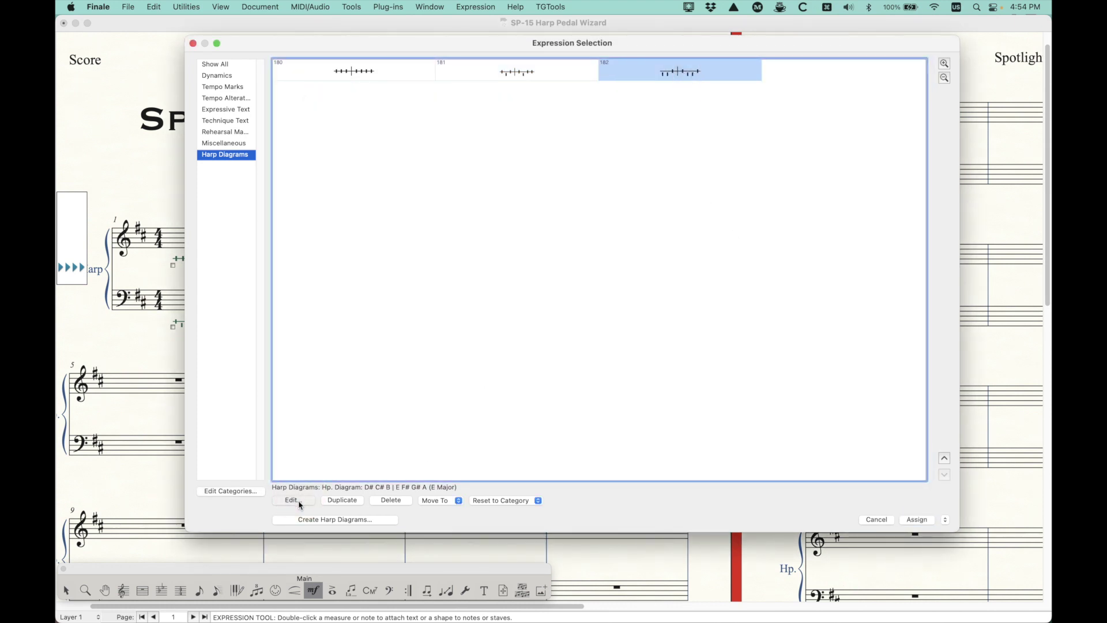
{"action": "left_click", "coordinate": [496, 224]}
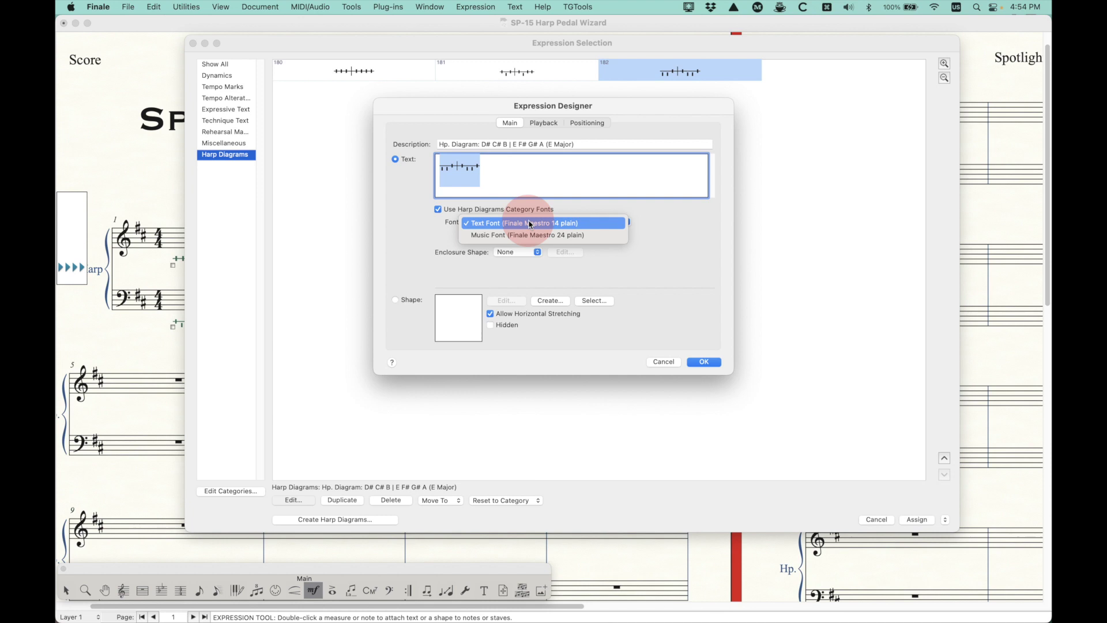
{"action": "left_click", "coordinate": [496, 223]}
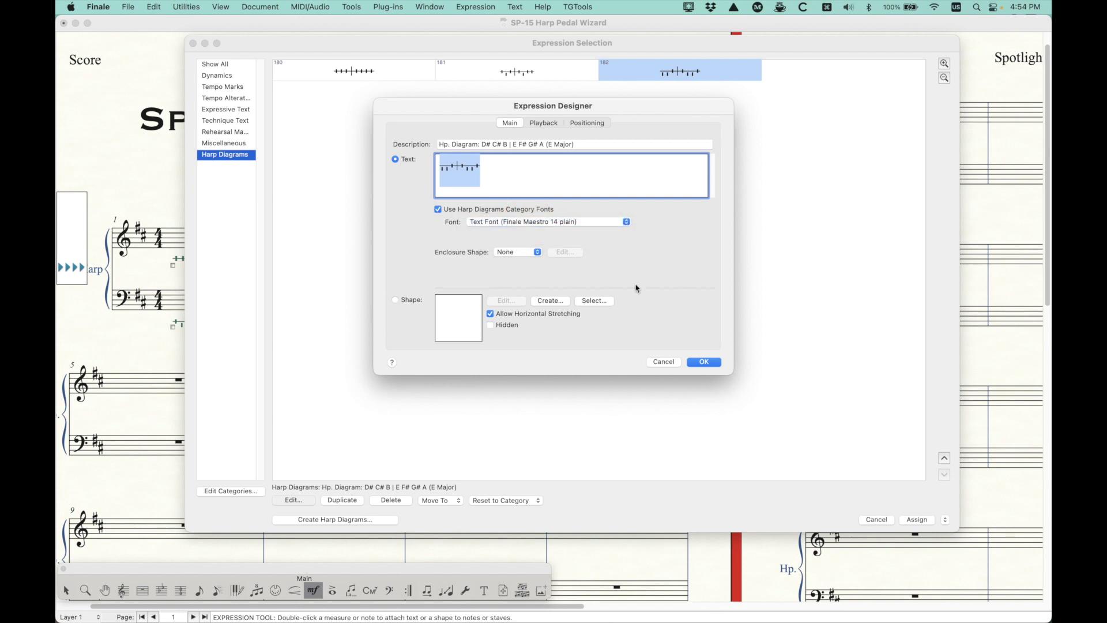
{"action": "left_click", "coordinate": [704, 362]}
- Reset diagram 181, then diagrams 180–182, to the Harp Diagrams category fonts
{"action": "left_click", "coordinate": [519, 72]}
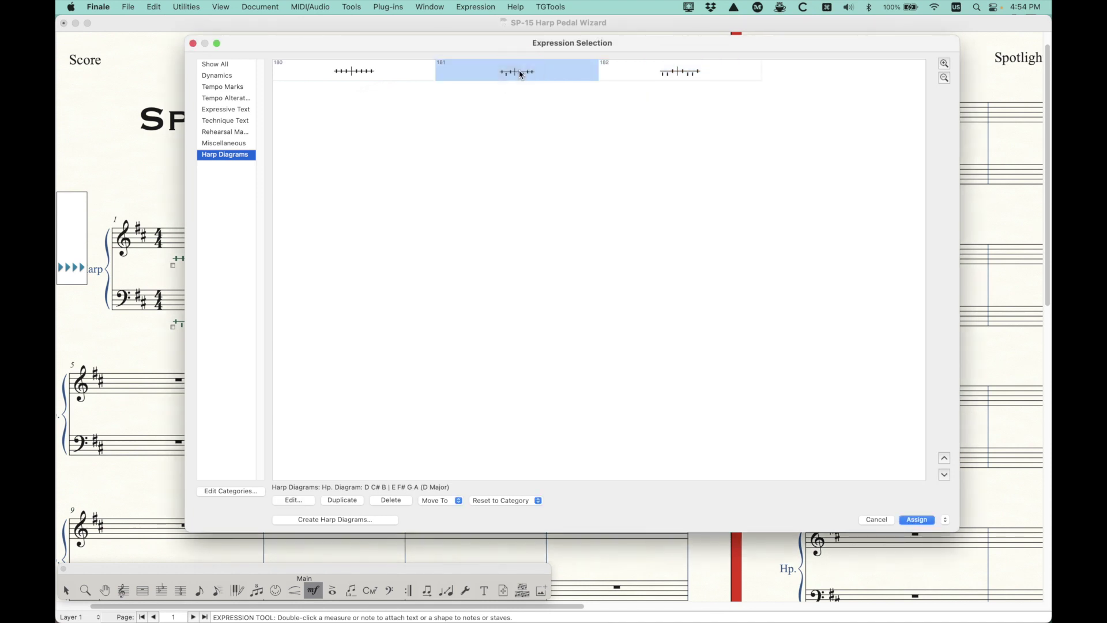
{"action": "left_click", "coordinate": [526, 500]}
{"action": "left_click", "coordinate": [490, 522]}
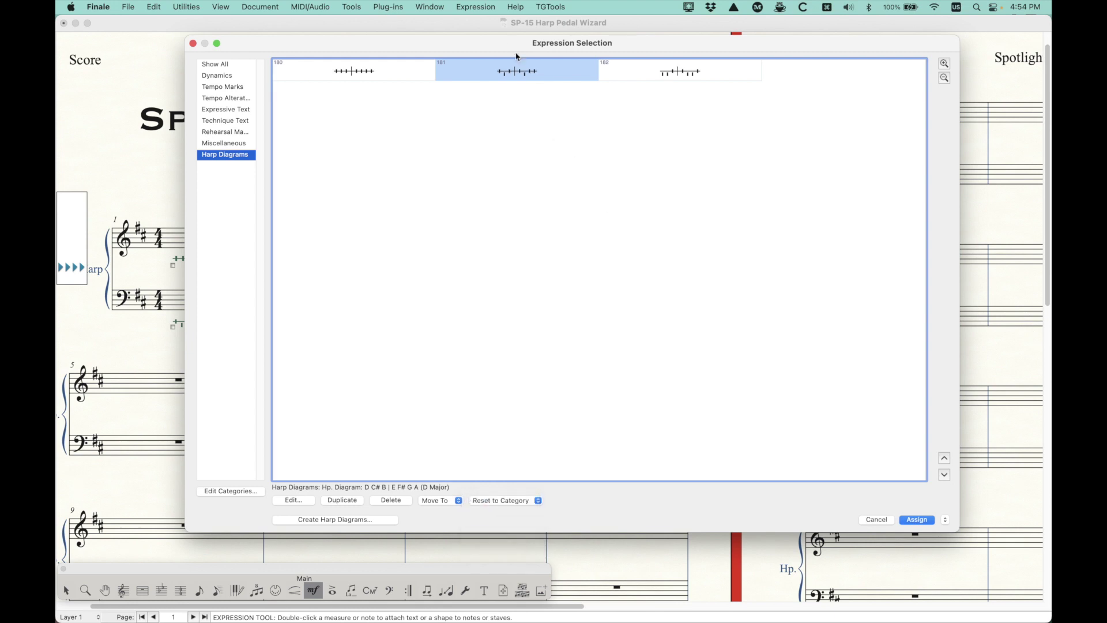
{"action": "left_click", "coordinate": [388, 70]}
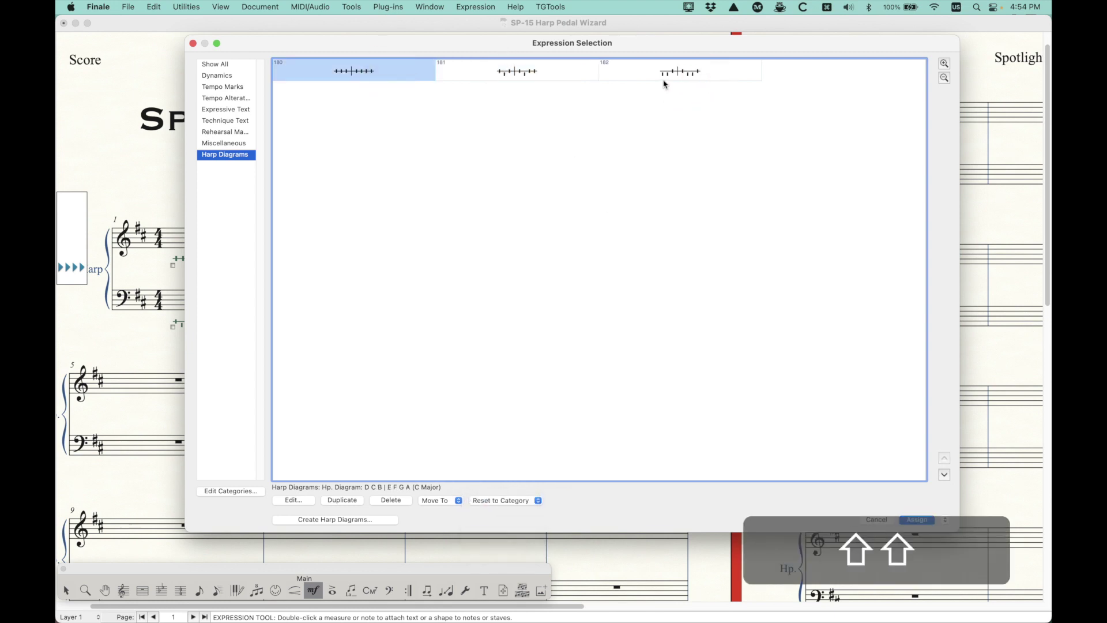
{"action": "left_click", "coordinate": [709, 81], "text": "shift"}
{"action": "left_click", "coordinate": [494, 500]}
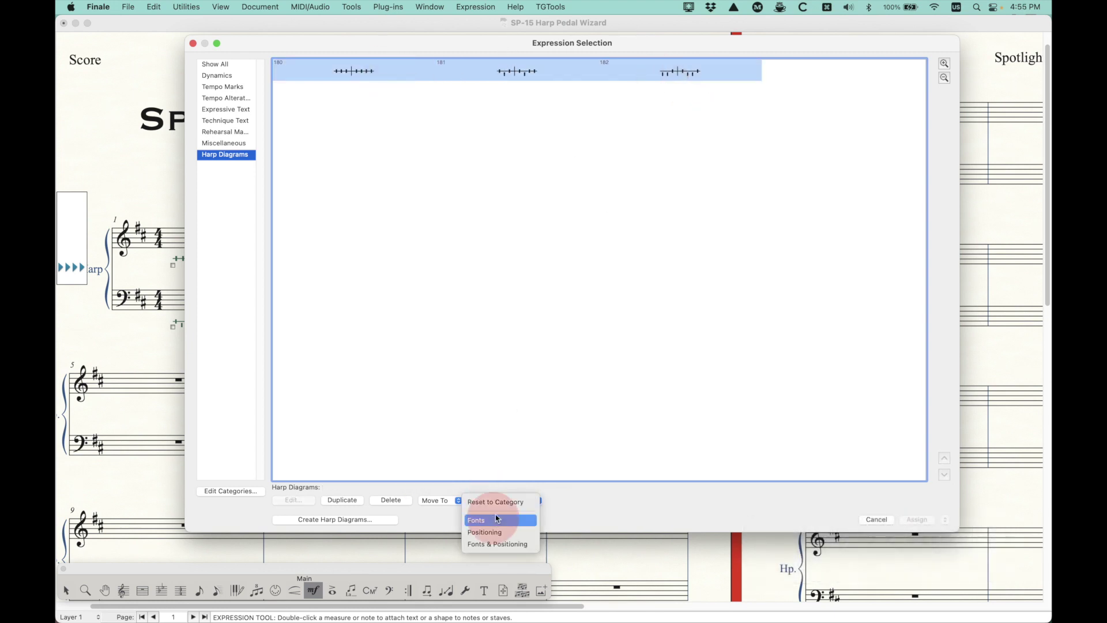
{"action": "left_click", "coordinate": [497, 522]}
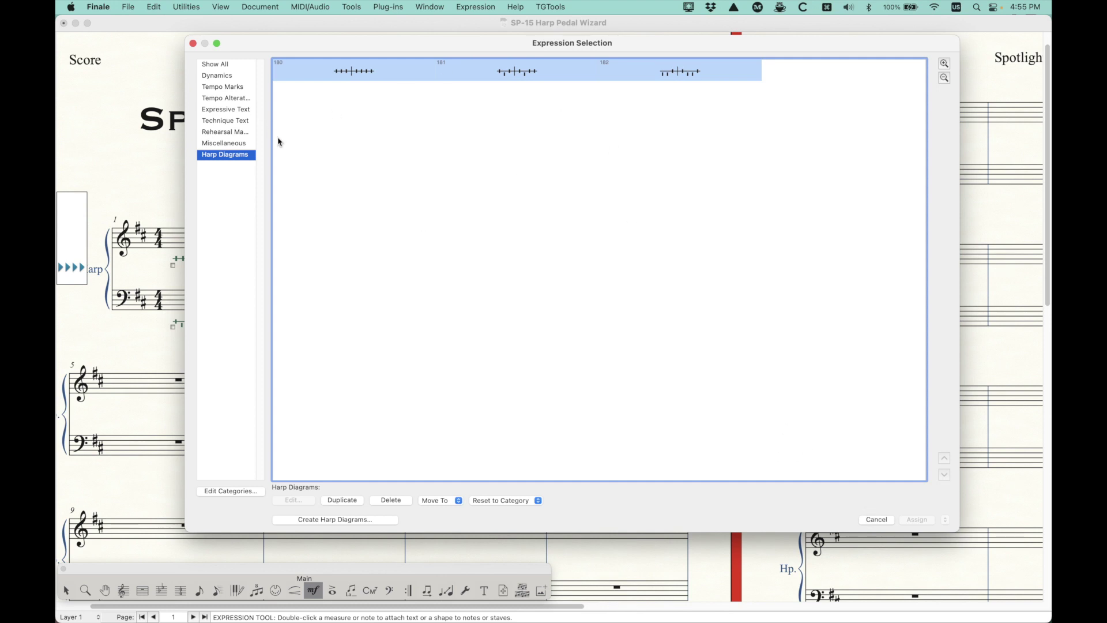
- Add an E maj7 chord pedal diagram to treble measure 3 and open its expression list
{"action": "left_click", "coordinate": [877, 519]}
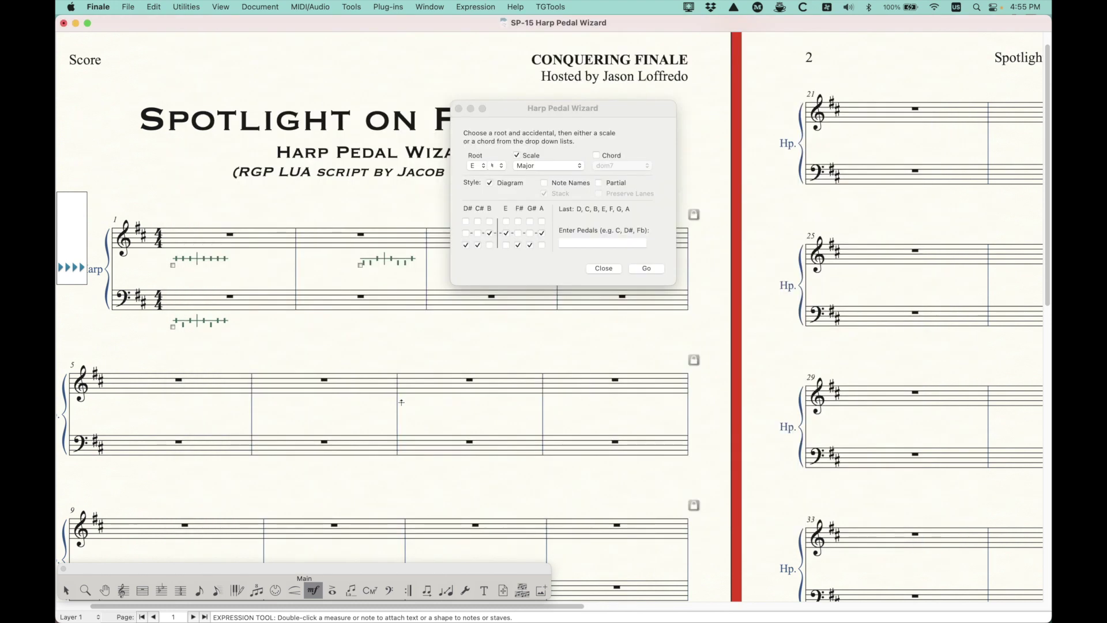
{"action": "left_click_drag", "start_coordinate": [487, 109], "coordinate": [684, 171]}
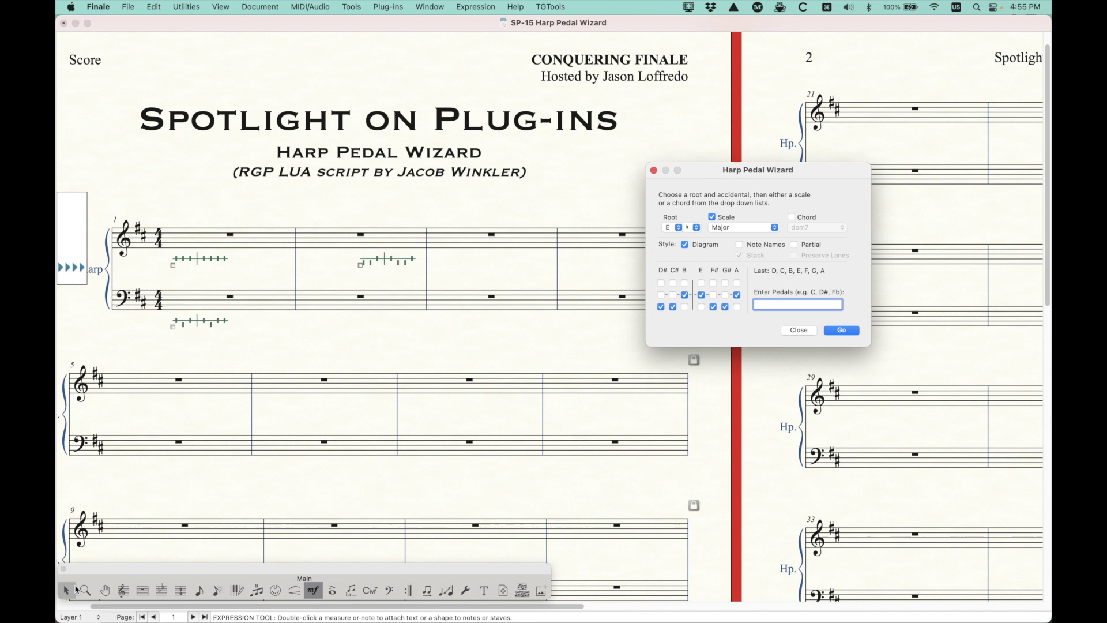
{"action": "left_click", "coordinate": [462, 245]}
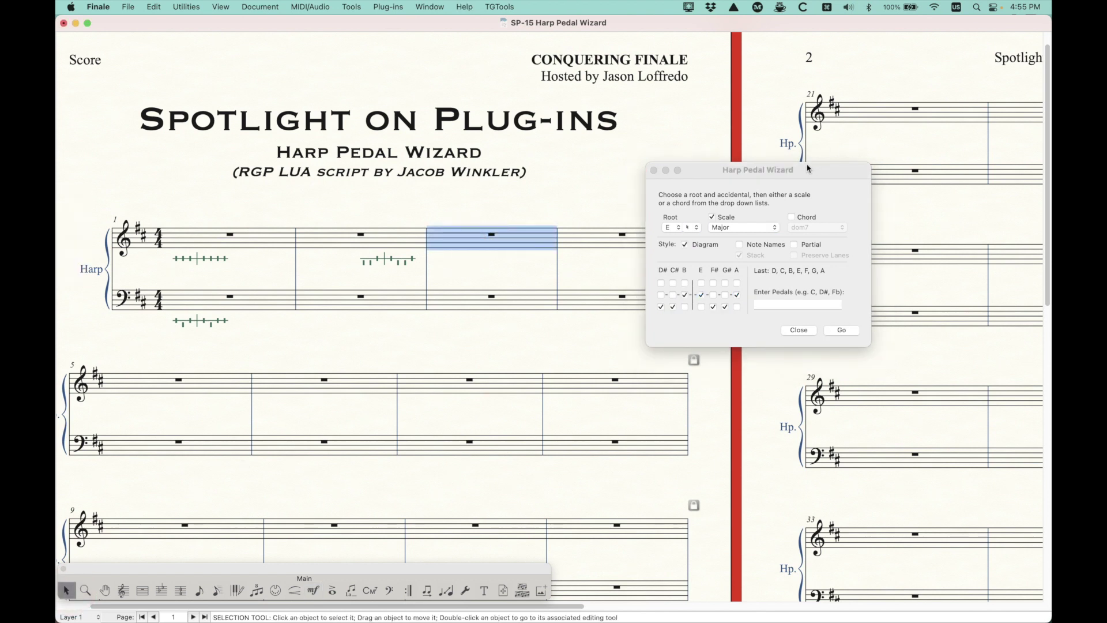
{"action": "left_click", "coordinate": [801, 218]}
{"action": "left_click", "coordinate": [814, 227]}
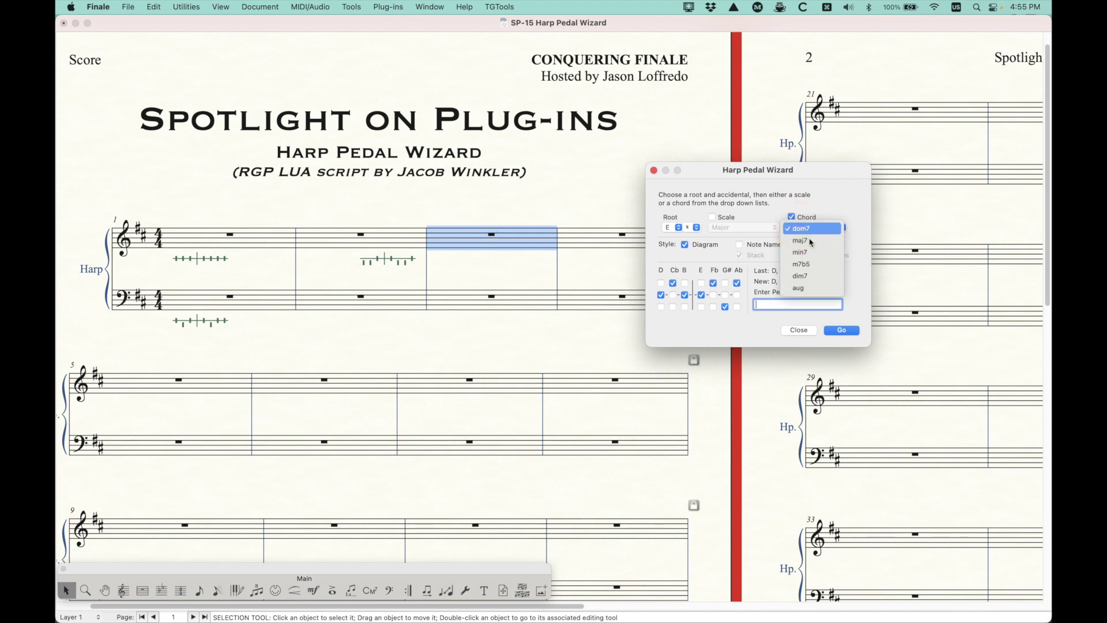
{"action": "left_click", "coordinate": [808, 241]}
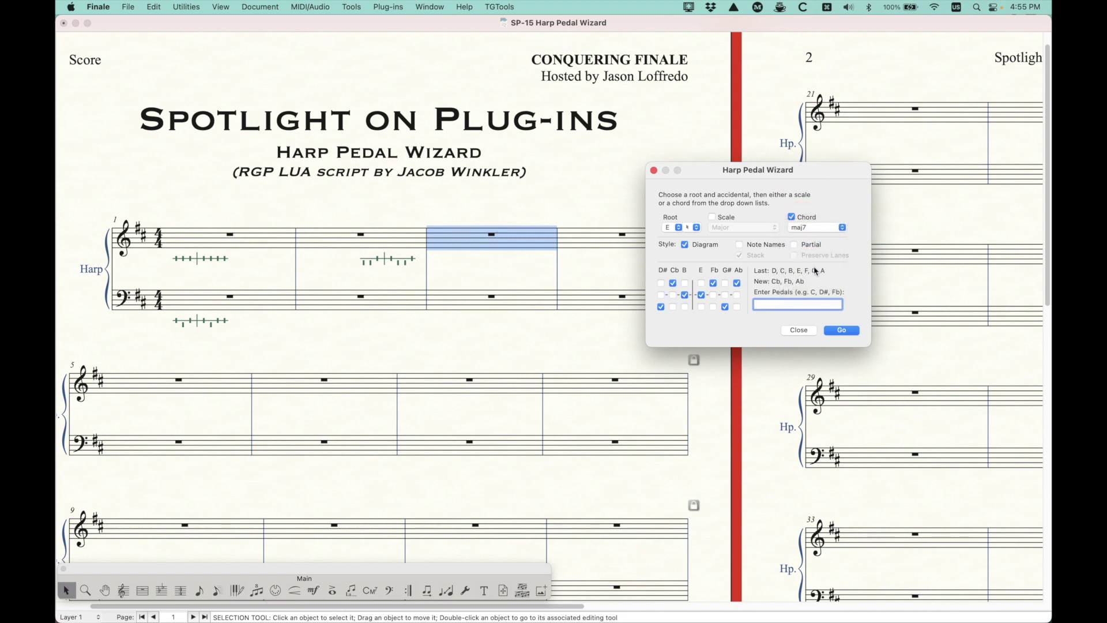
{"action": "left_click", "coordinate": [842, 331]}
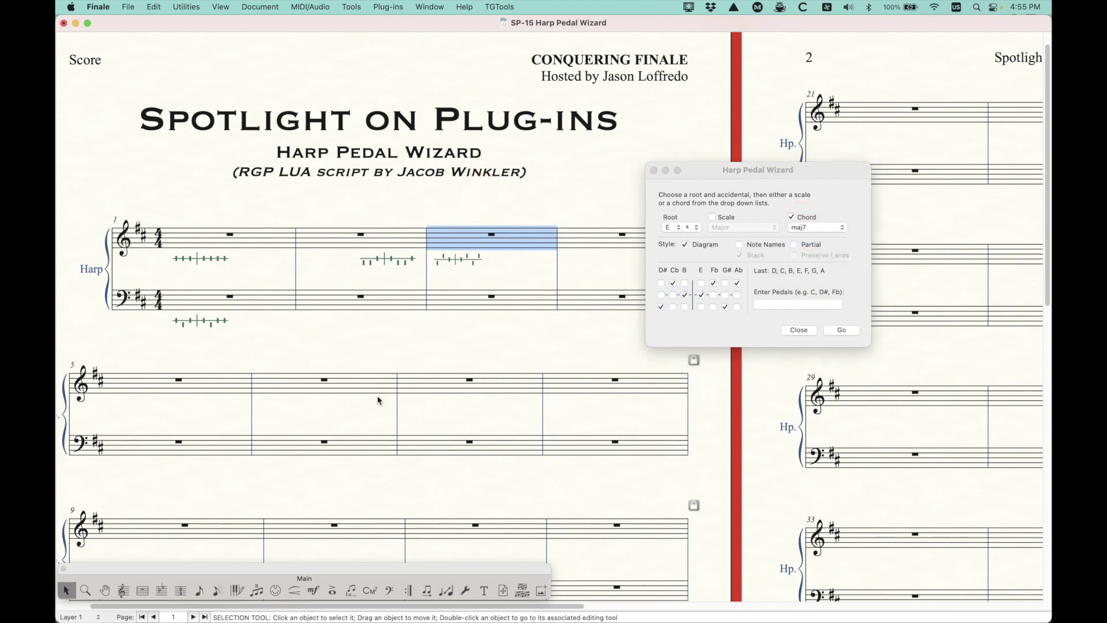
{"action": "left_click", "coordinate": [314, 590]}
{"action": "double_click", "coordinate": [505, 254]}
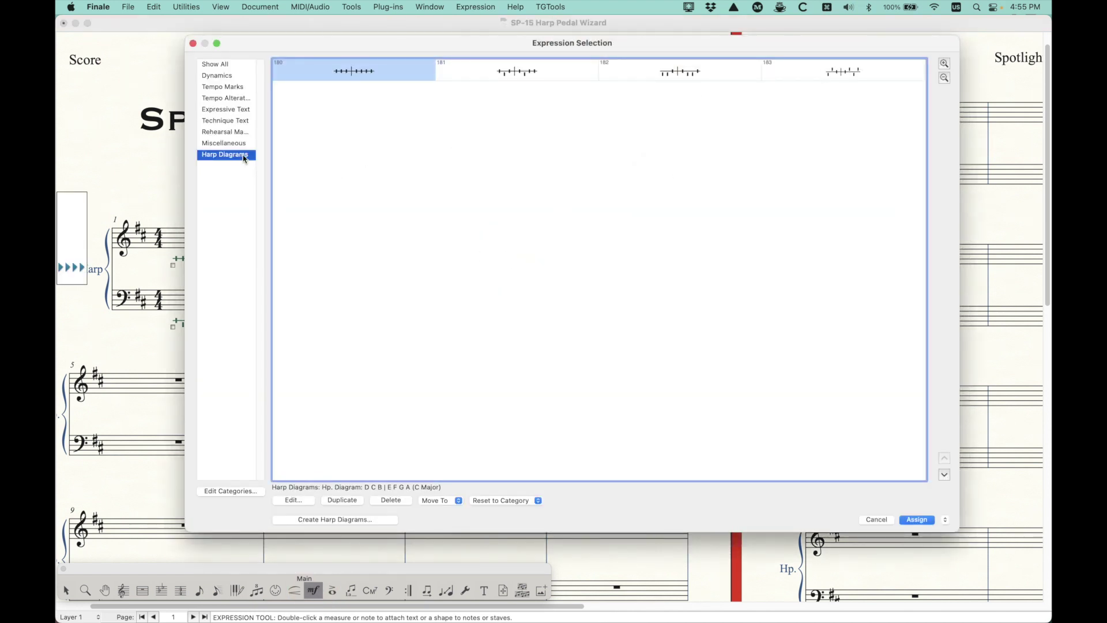
- Keep diagram 183 on the Harp Diagrams category font, then close the expression list unassigned
{"action": "left_click", "coordinate": [813, 74]}
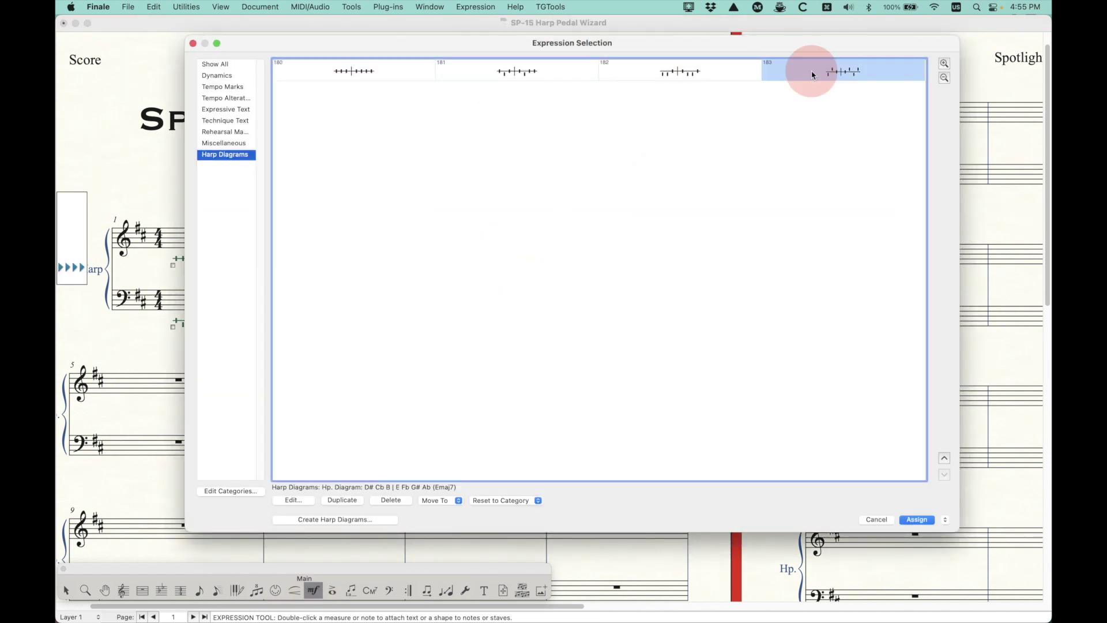
{"action": "left_click", "coordinate": [297, 501]}
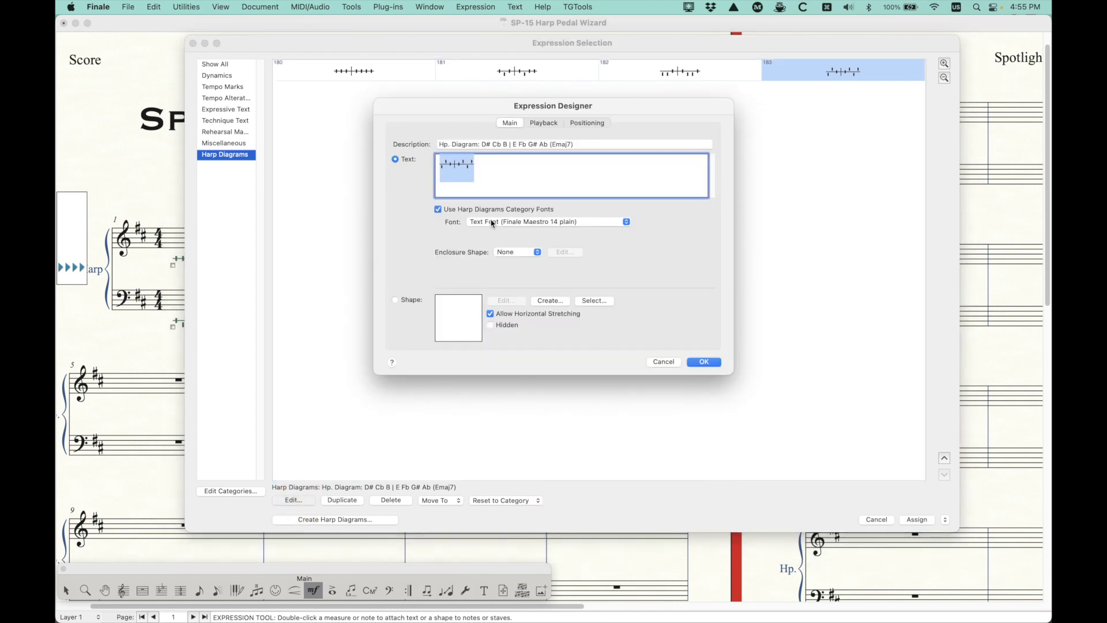
{"action": "left_click", "coordinate": [460, 212]}
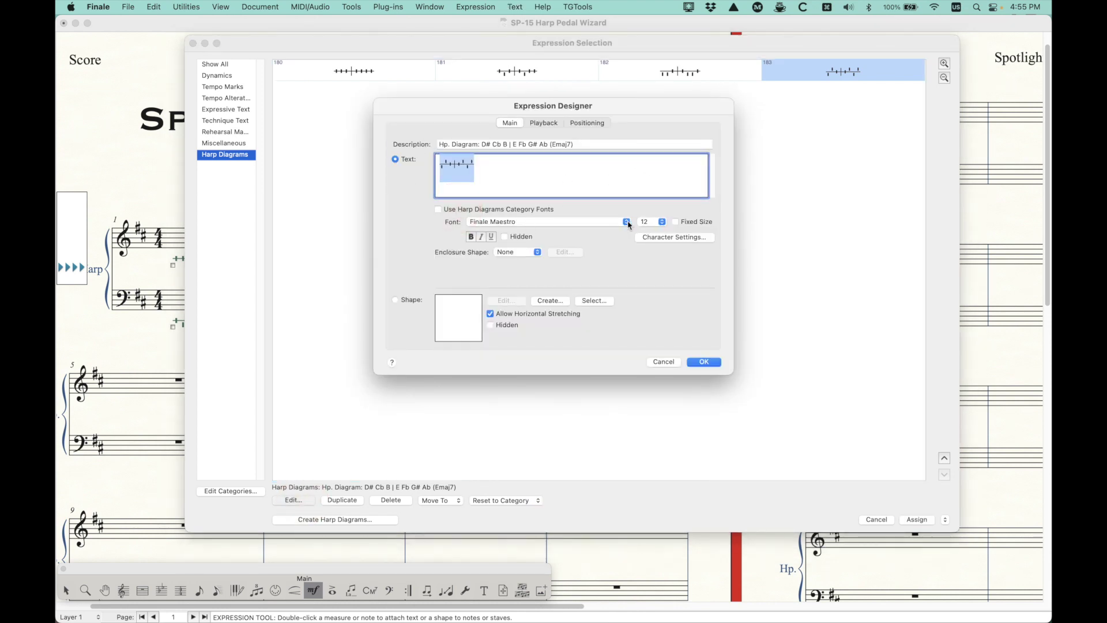
{"action": "left_click", "coordinate": [497, 211]}
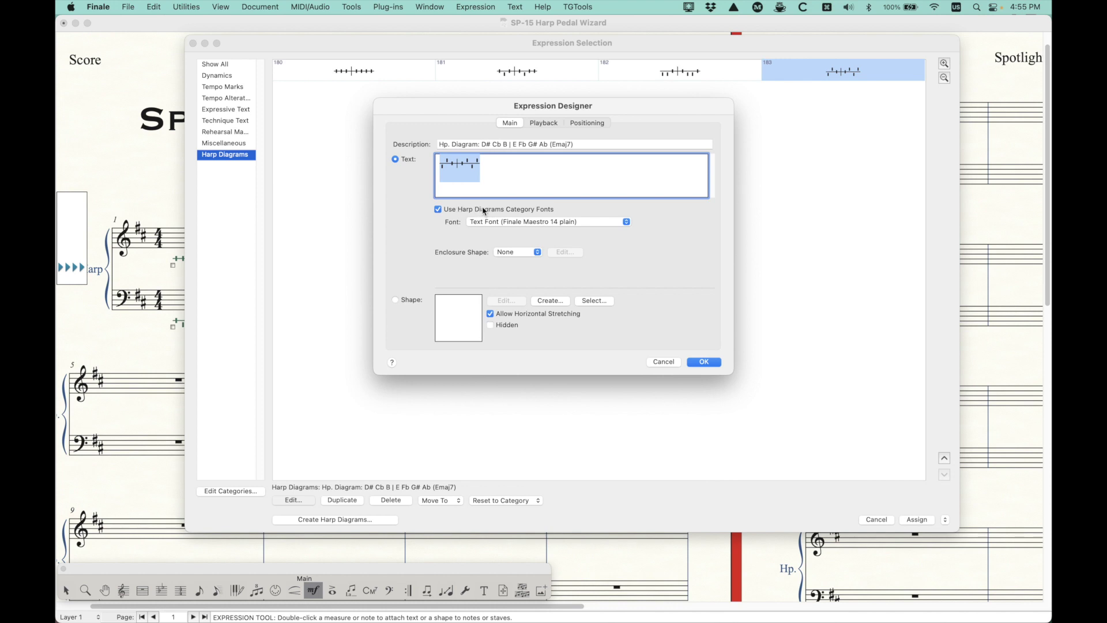
{"action": "left_click", "coordinate": [703, 363]}
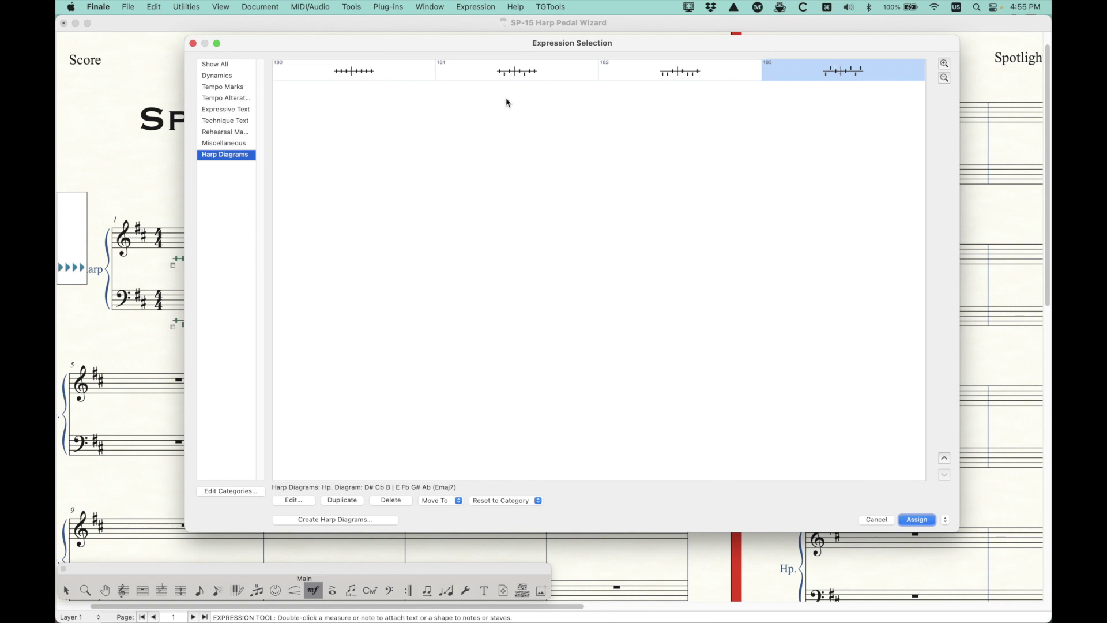
{"action": "left_click", "coordinate": [875, 519]}
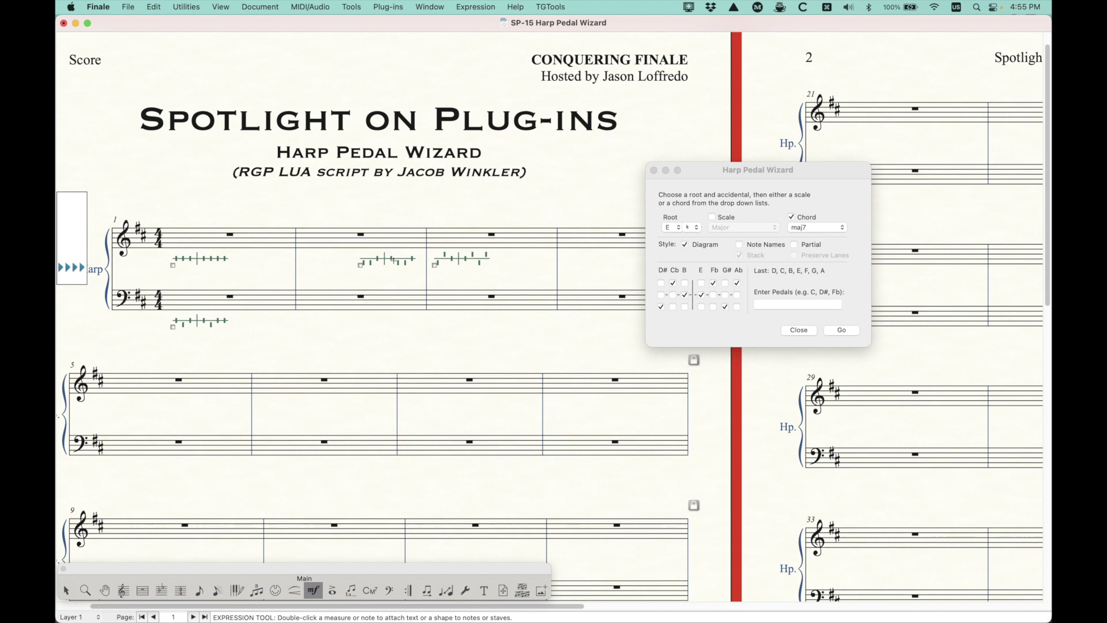
- Dismiss the expression list and switch the wizard's output style from Diagram to Note Names
{"action": "double_click", "coordinate": [495, 265]}
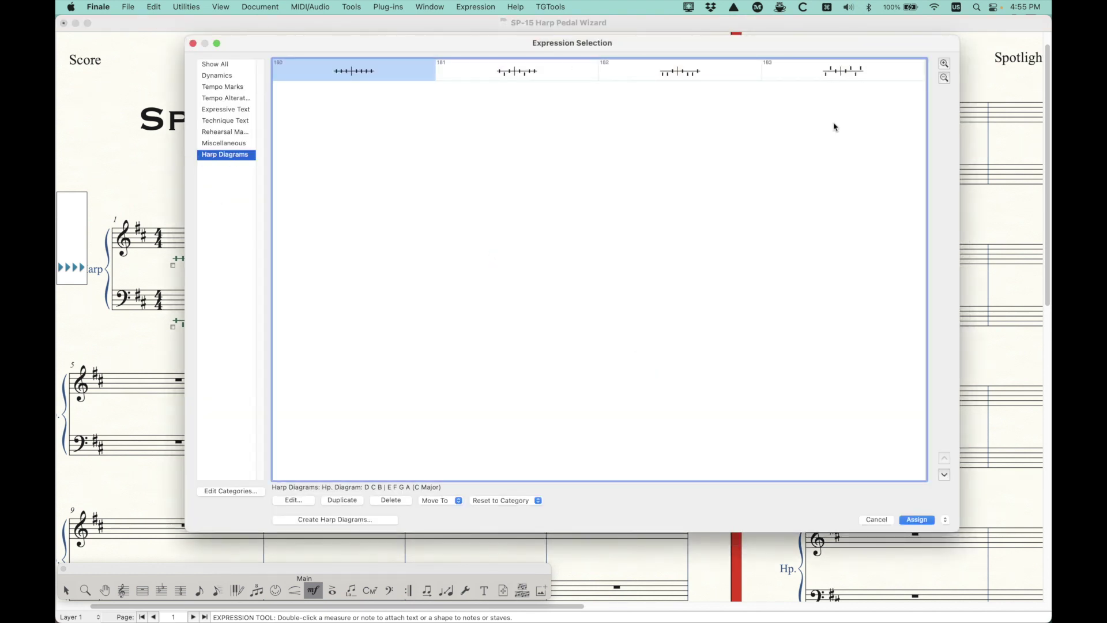
{"action": "left_click", "coordinate": [876, 521]}
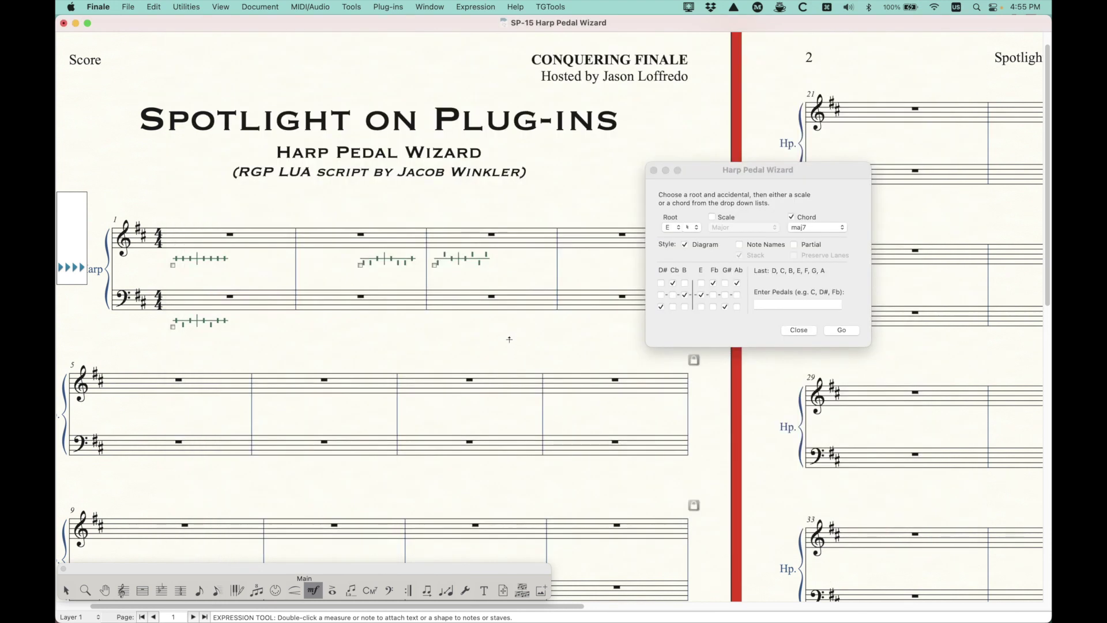
{"action": "left_click_drag", "start_coordinate": [784, 176], "coordinate": [766, 169]}
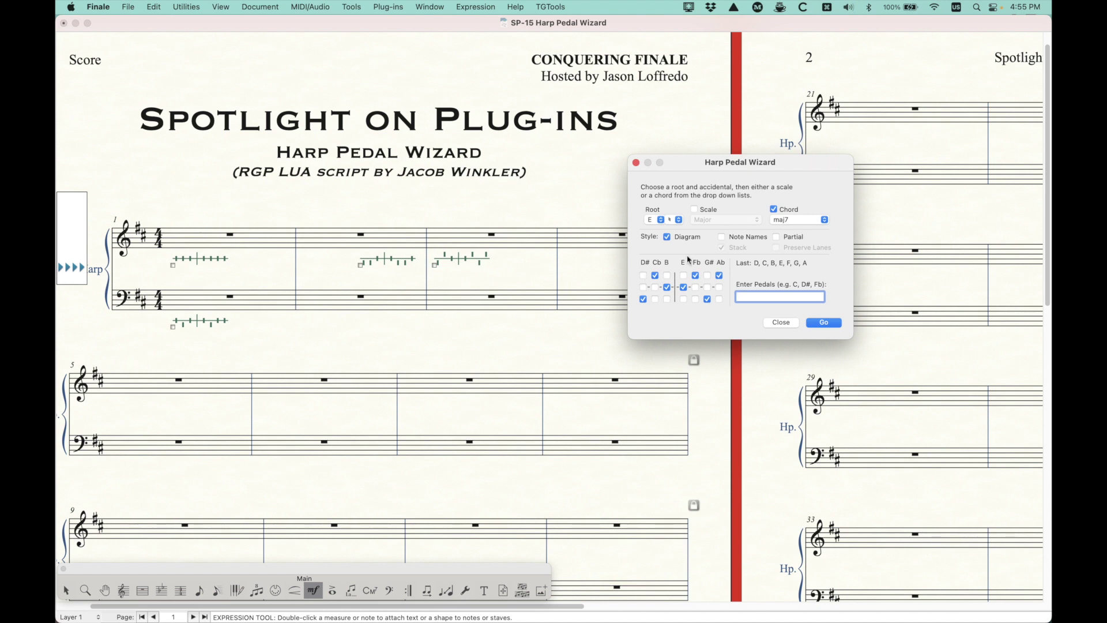
{"action": "left_click", "coordinate": [721, 238]}
{"action": "scroll", "coordinate": [490, 333], "scroll_direction": "left", "scroll_amount": 2}
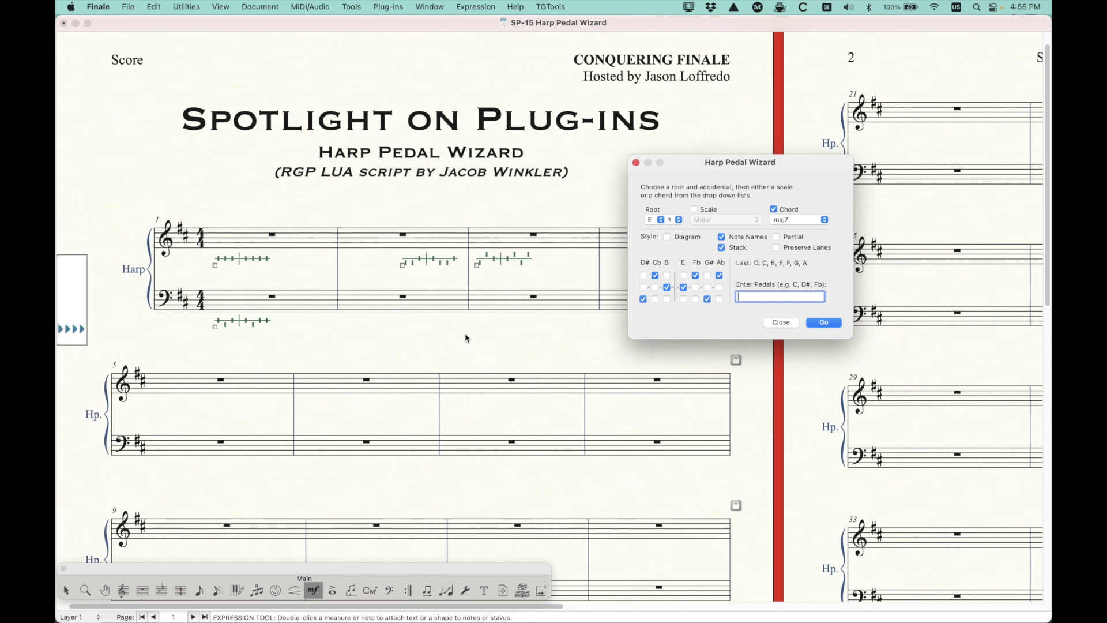
{"action": "scroll", "coordinate": [466, 338], "scroll_direction": "right", "scroll_amount": 5}
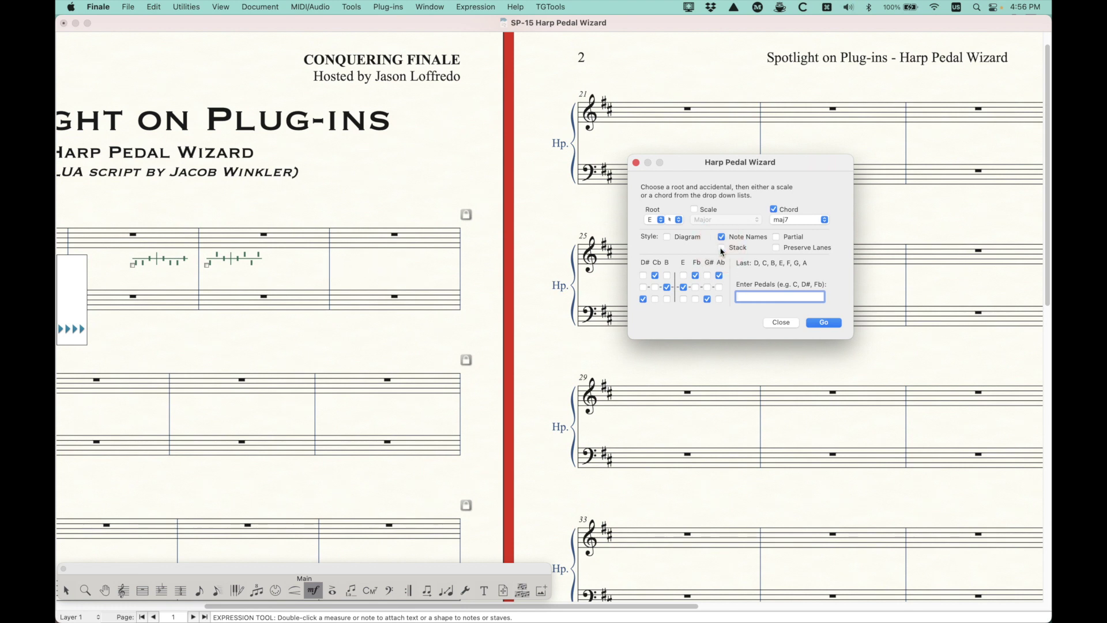
{"action": "key", "text": "Escape"}
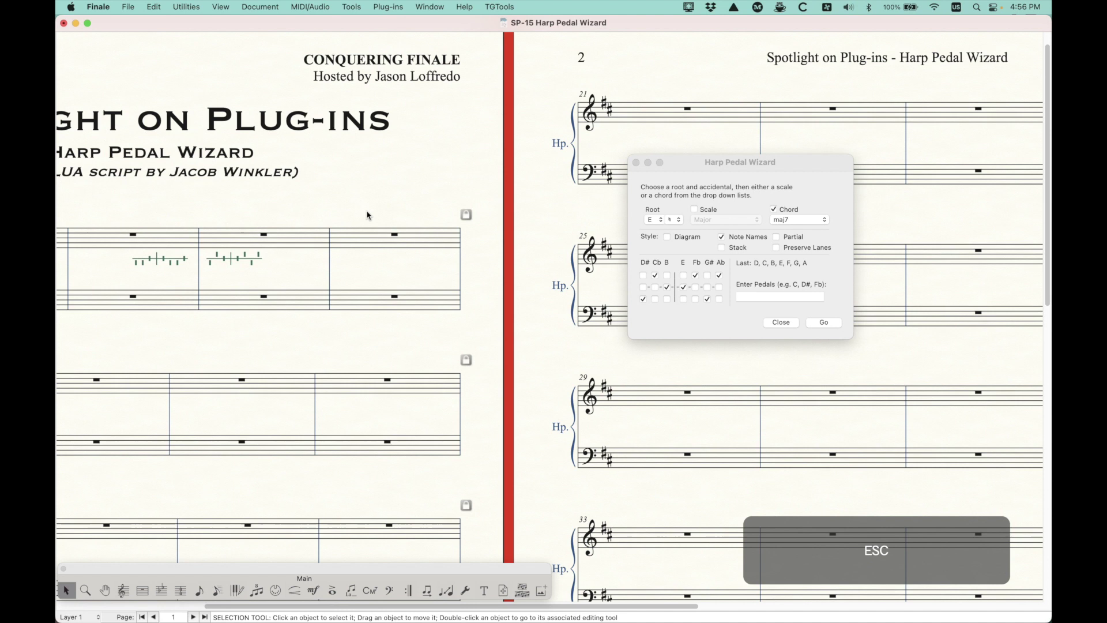
- Add C Dorian pedal note names to the top staff of measure 4
{"action": "left_click", "coordinate": [378, 245]}
{"action": "left_click", "coordinate": [650, 220]}
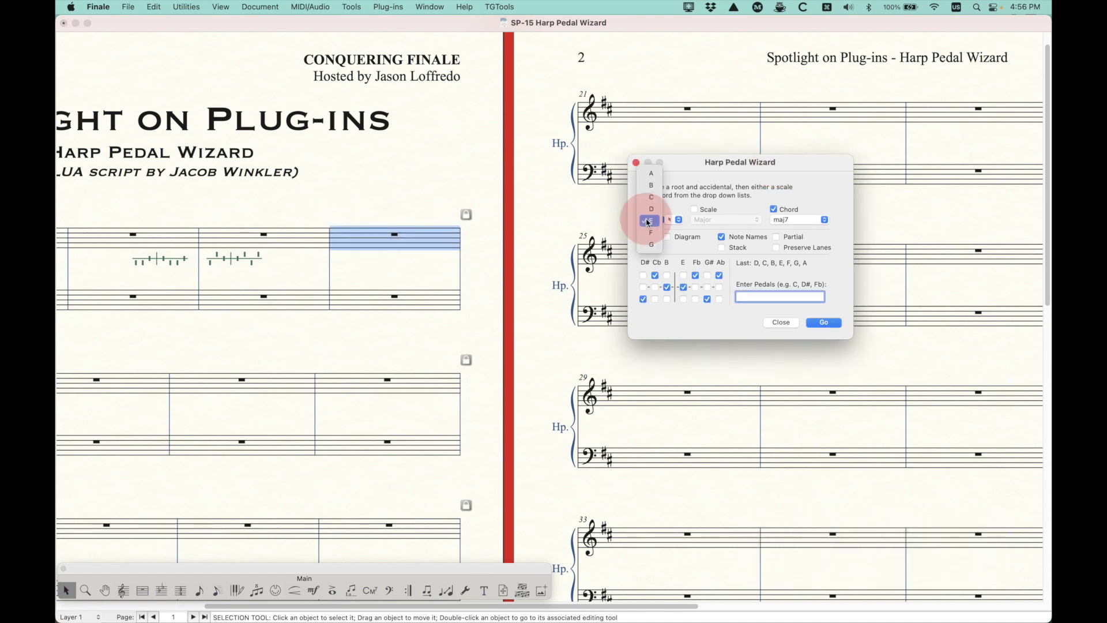
{"action": "left_click", "coordinate": [650, 219]}
{"action": "left_click", "coordinate": [650, 220]}
{"action": "left_click", "coordinate": [648, 198]}
{"action": "left_click", "coordinate": [694, 209]}
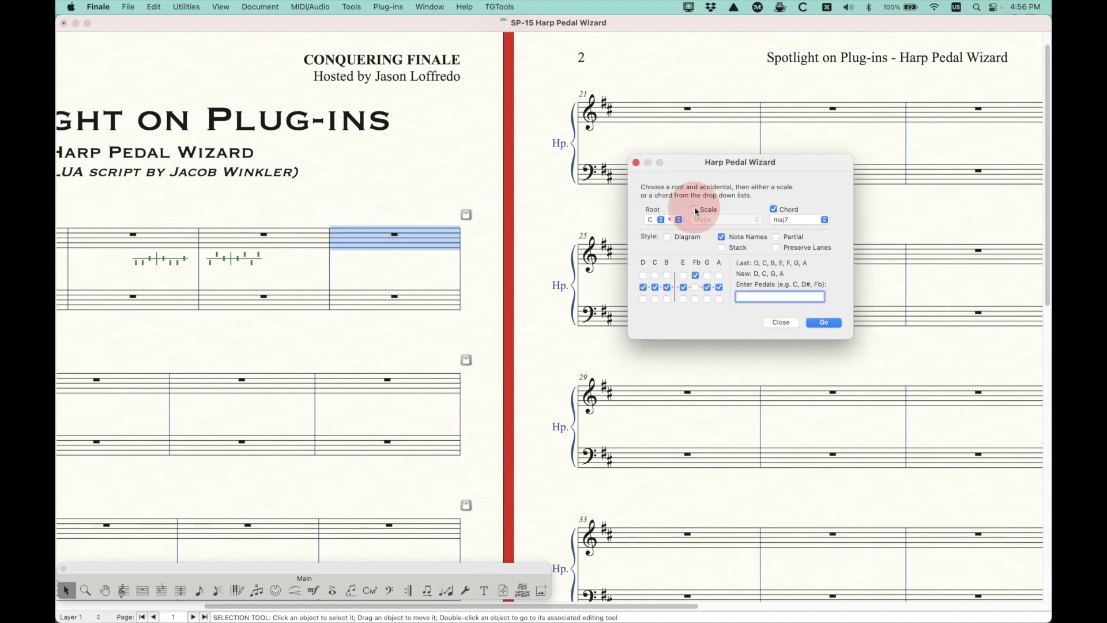
{"action": "left_click", "coordinate": [714, 220]}
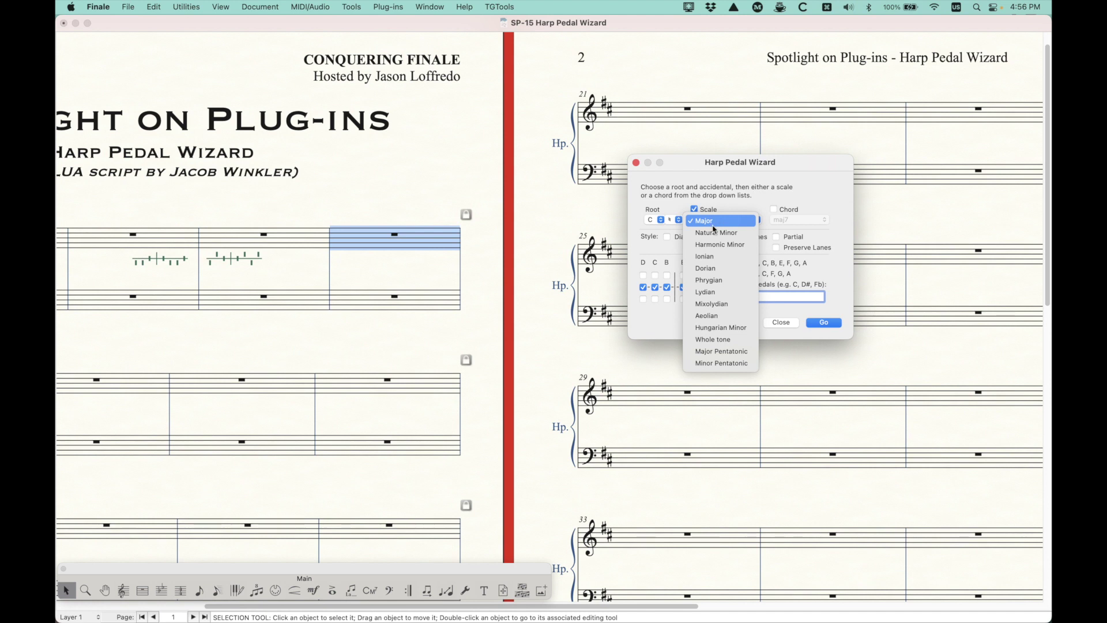
{"action": "left_click", "coordinate": [715, 268]}
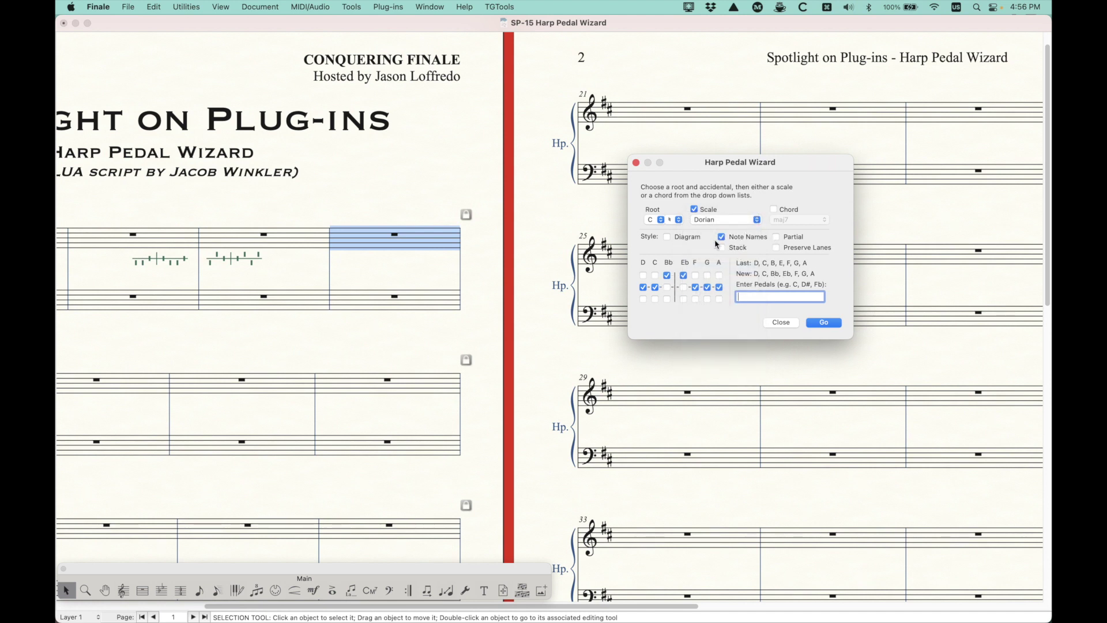
{"action": "left_click", "coordinate": [825, 322]}
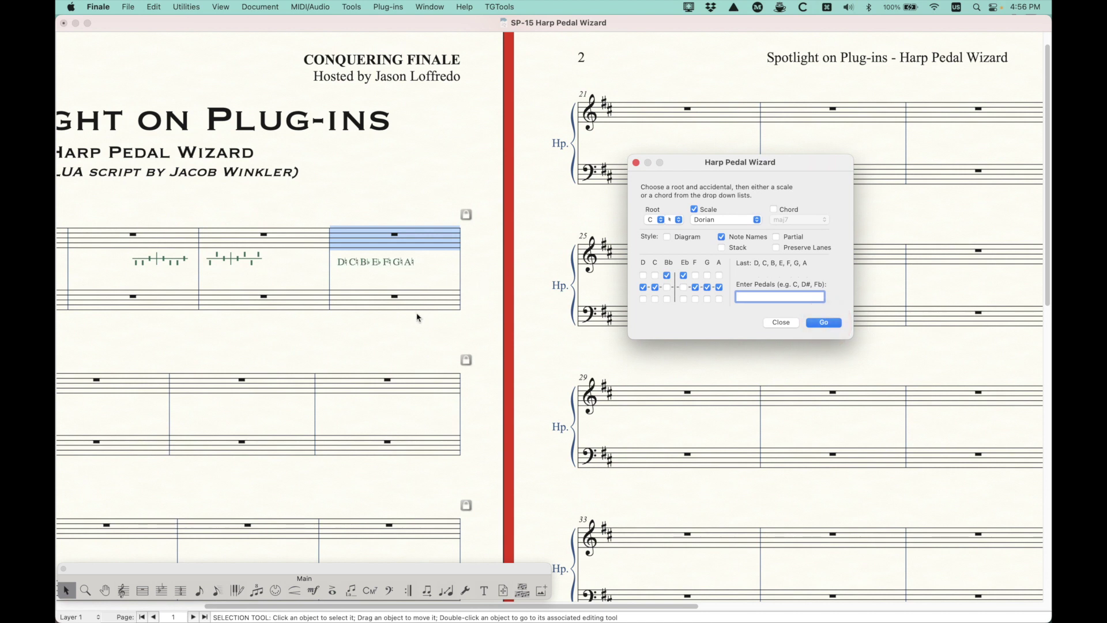
- Add stacked D Major pedal note names under the lower staff of measure 4
{"action": "scroll", "coordinate": [404, 317], "scroll_direction": "left", "scroll_amount": 2}
{"action": "left_click", "coordinate": [418, 293]}
{"action": "left_click", "coordinate": [420, 294]}
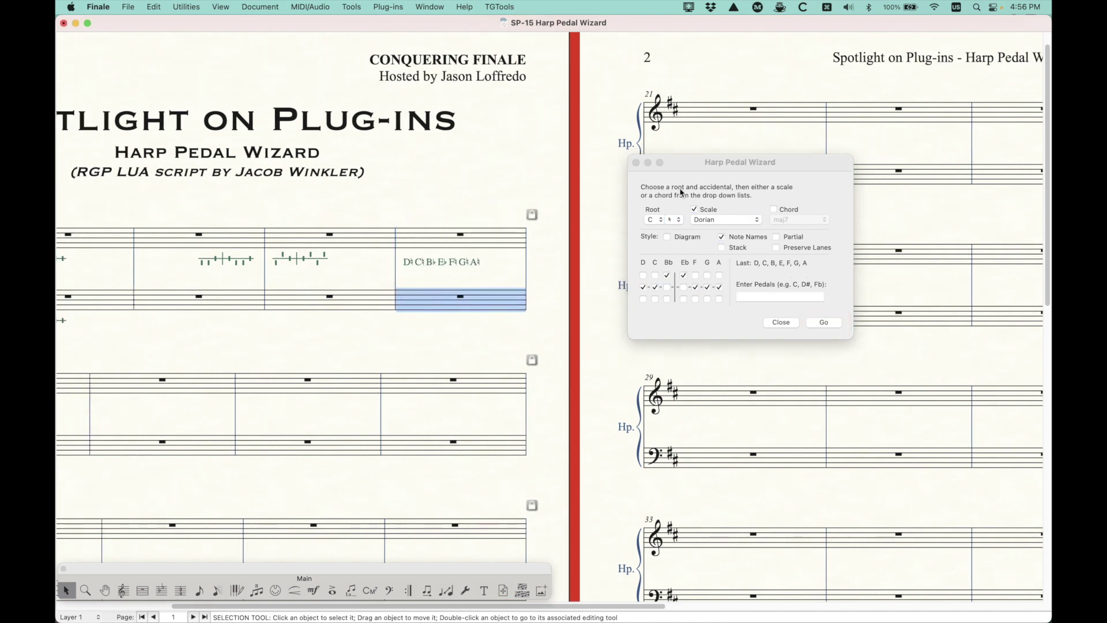
{"action": "left_click", "coordinate": [698, 164]}
{"action": "left_click", "coordinate": [650, 220]}
{"action": "left_click", "coordinate": [652, 231]}
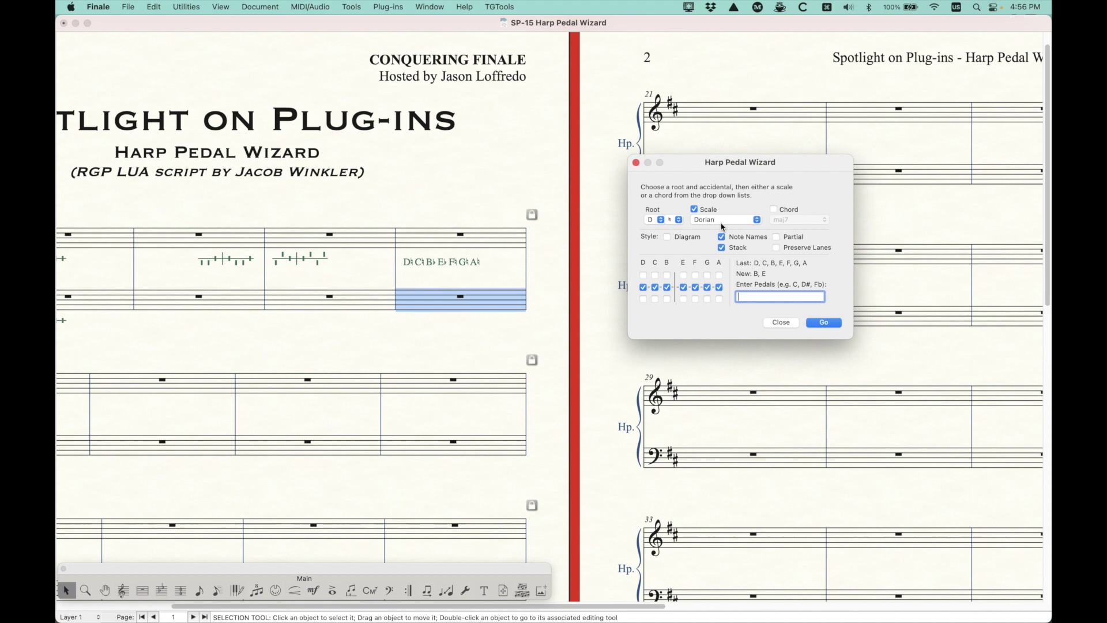
{"action": "left_click", "coordinate": [724, 219]}
{"action": "left_click", "coordinate": [706, 174]}
{"action": "left_click", "coordinate": [828, 322]}
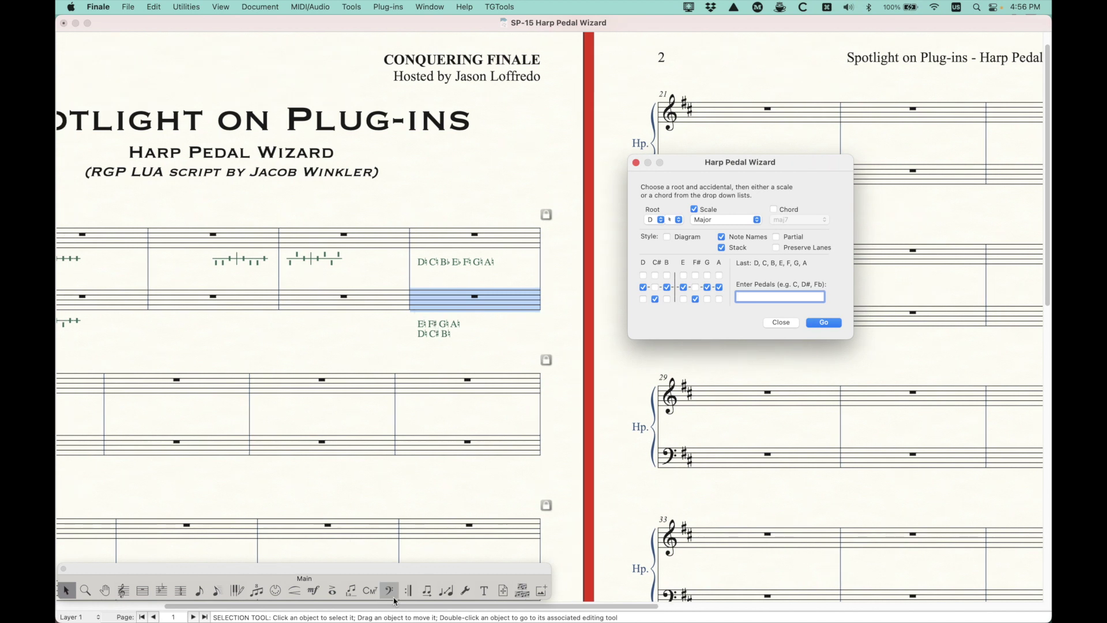
{"action": "left_click", "coordinate": [313, 590]}
- Open the C Dorian pedal text, try inserting a natural sign, then discard the edit
{"action": "double_click", "coordinate": [424, 262]}
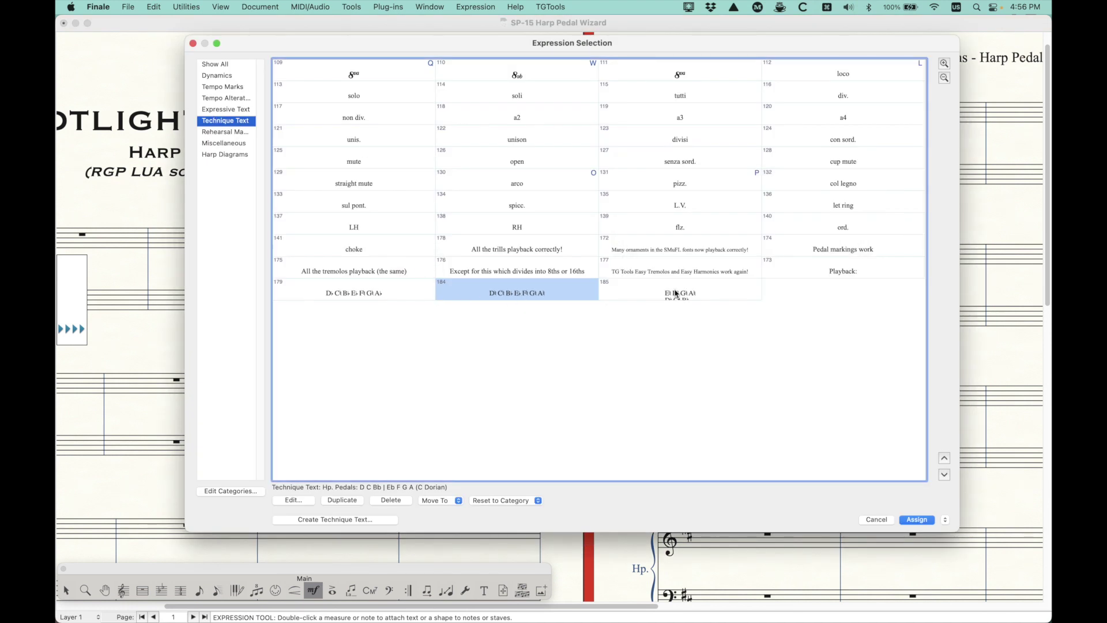
{"action": "left_click", "coordinate": [293, 501]}
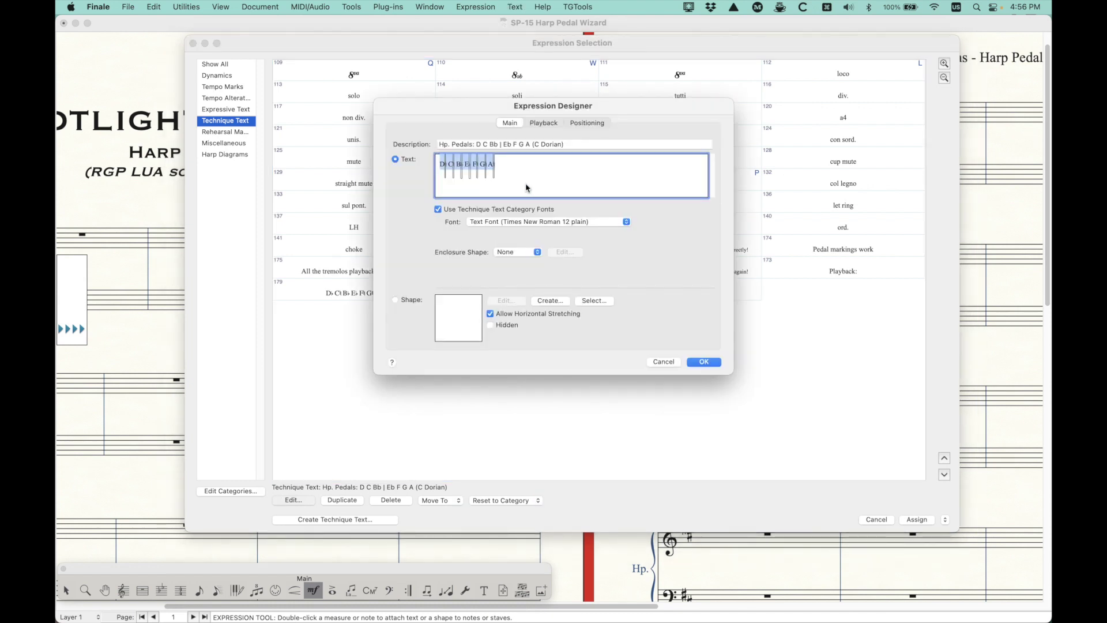
{"action": "left_click", "coordinate": [493, 169]}
{"action": "left_click", "coordinate": [515, 7]}
{"action": "mouse_move", "coordinate": [530, 28]}
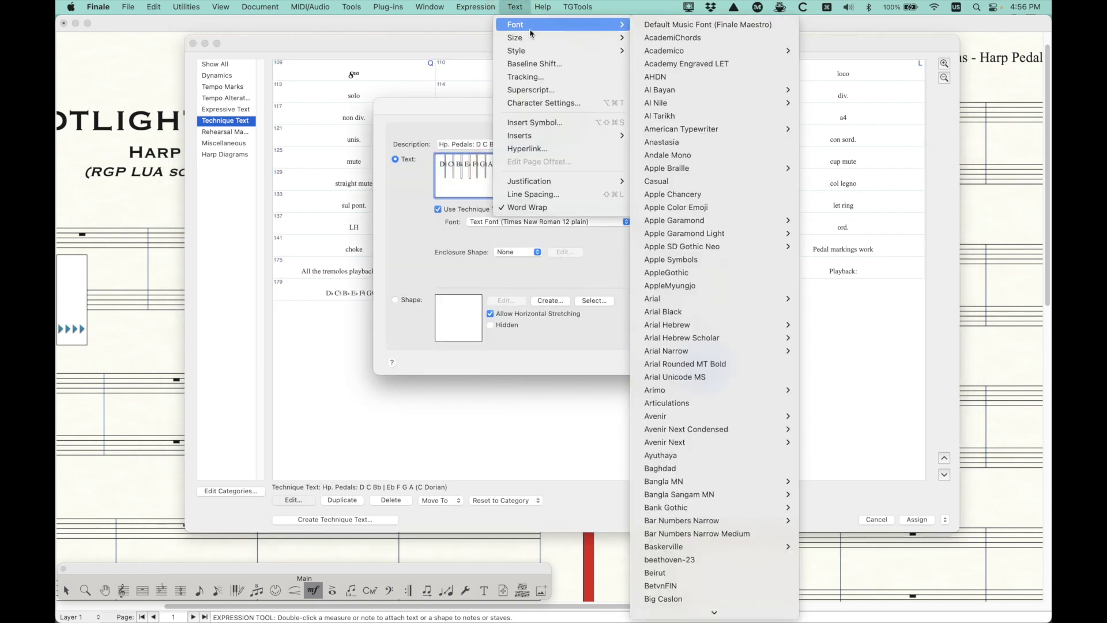
{"action": "mouse_move", "coordinate": [527, 139]}
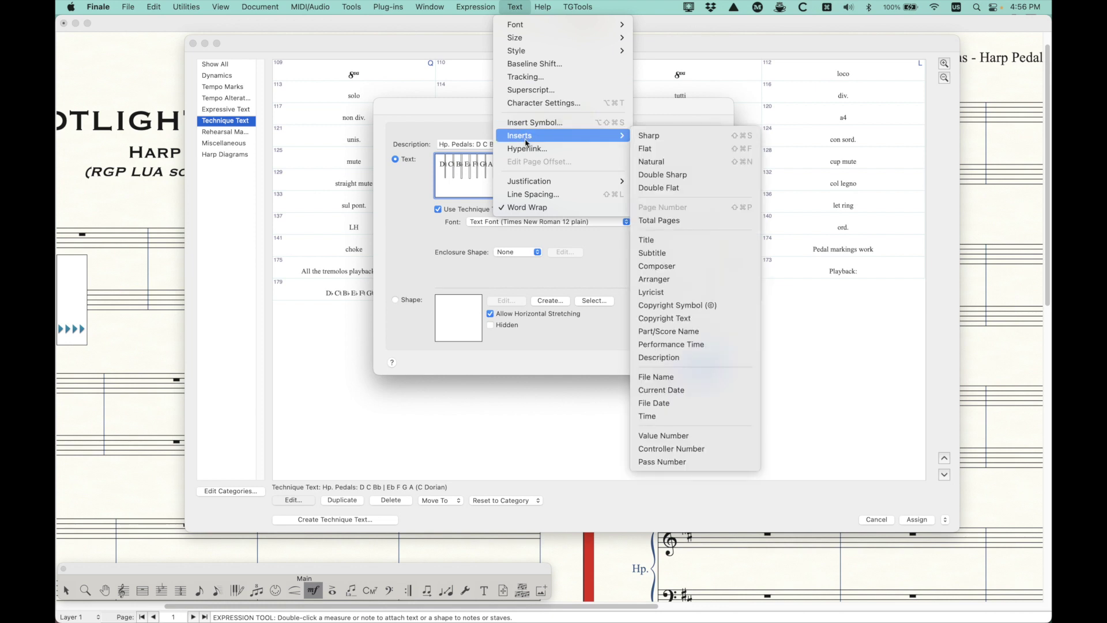
{"action": "left_click", "coordinate": [652, 161]}
{"action": "left_click", "coordinate": [543, 7]}
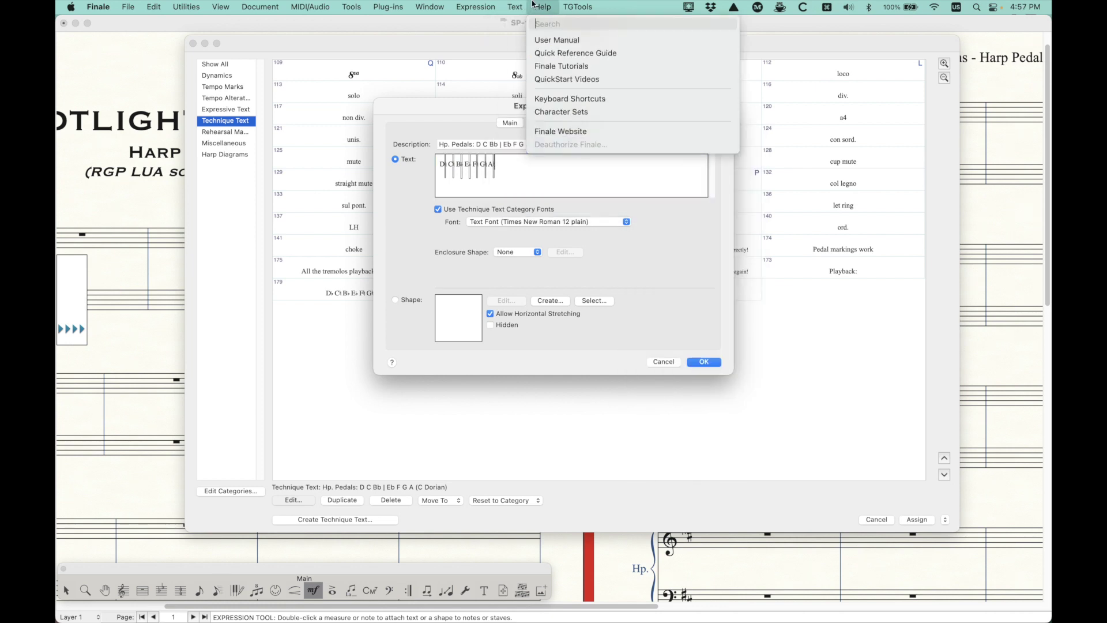
{"action": "key", "text": "Escape"}
{"action": "key", "text": "Escape"}
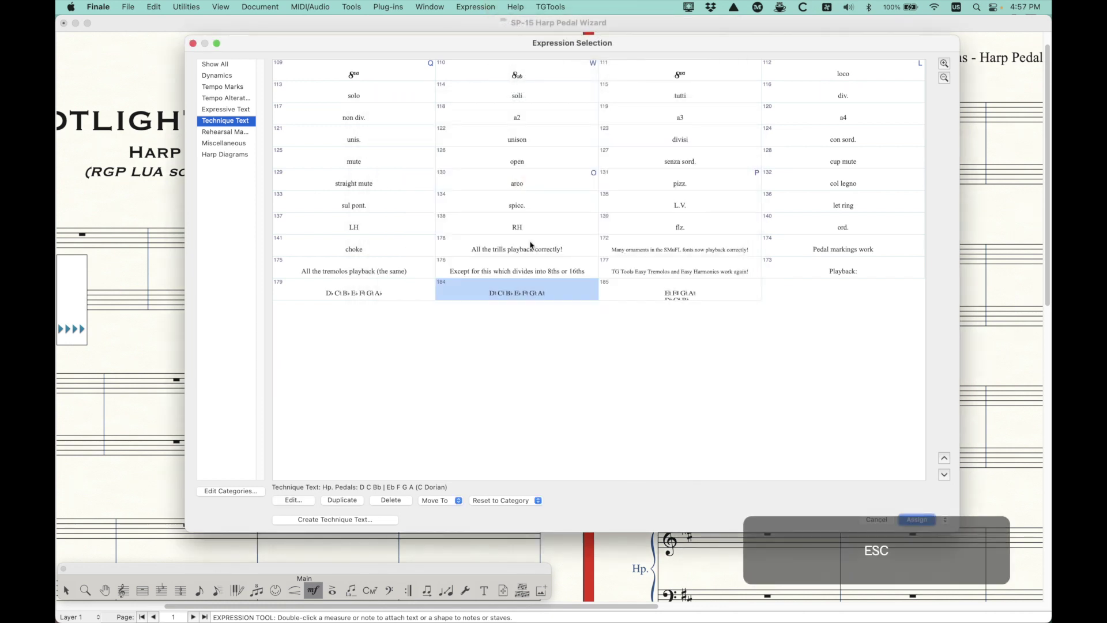
- Try size 24, Tinos Italic and Tahoma for the pedal text, then undo and cancel
{"action": "left_click", "coordinate": [287, 500]}
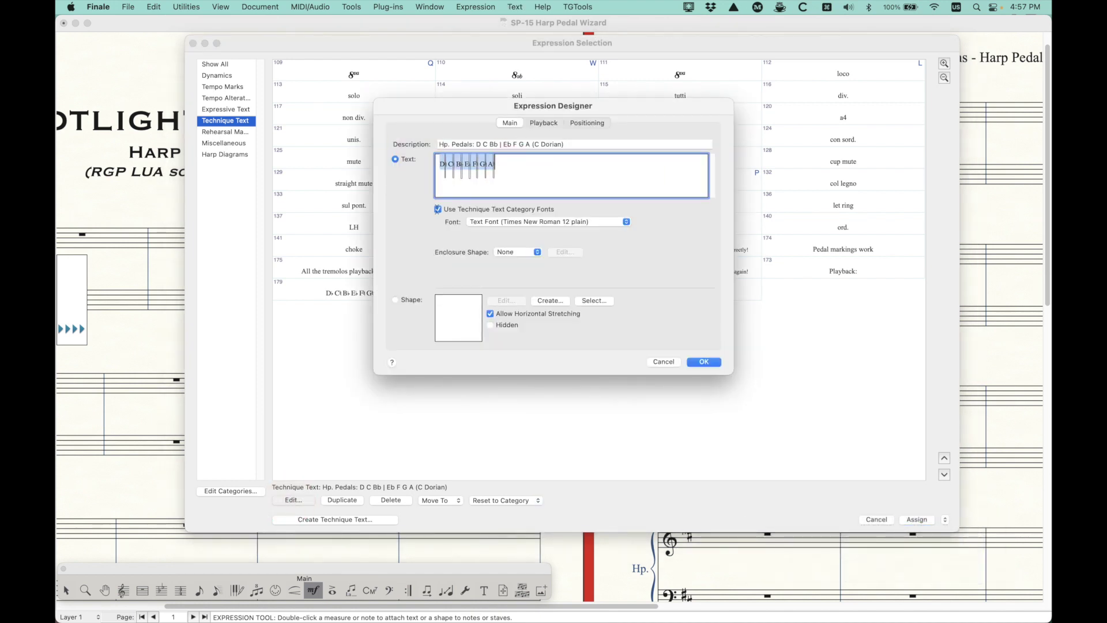
{"action": "left_click", "coordinate": [438, 209]}
{"action": "left_click", "coordinate": [662, 223]}
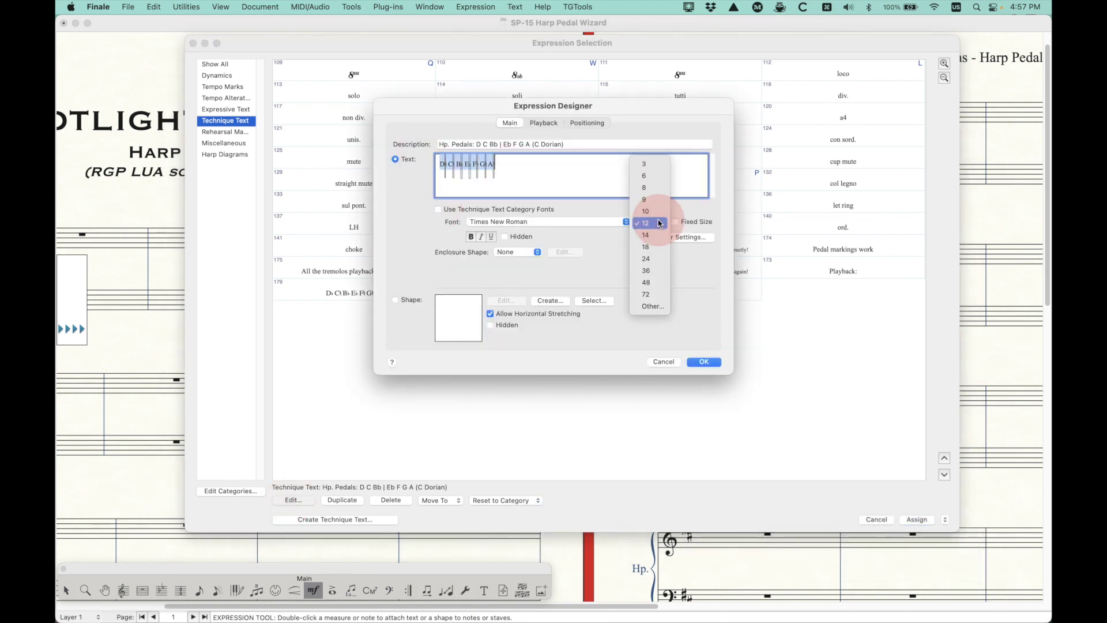
{"action": "left_click", "coordinate": [656, 264]}
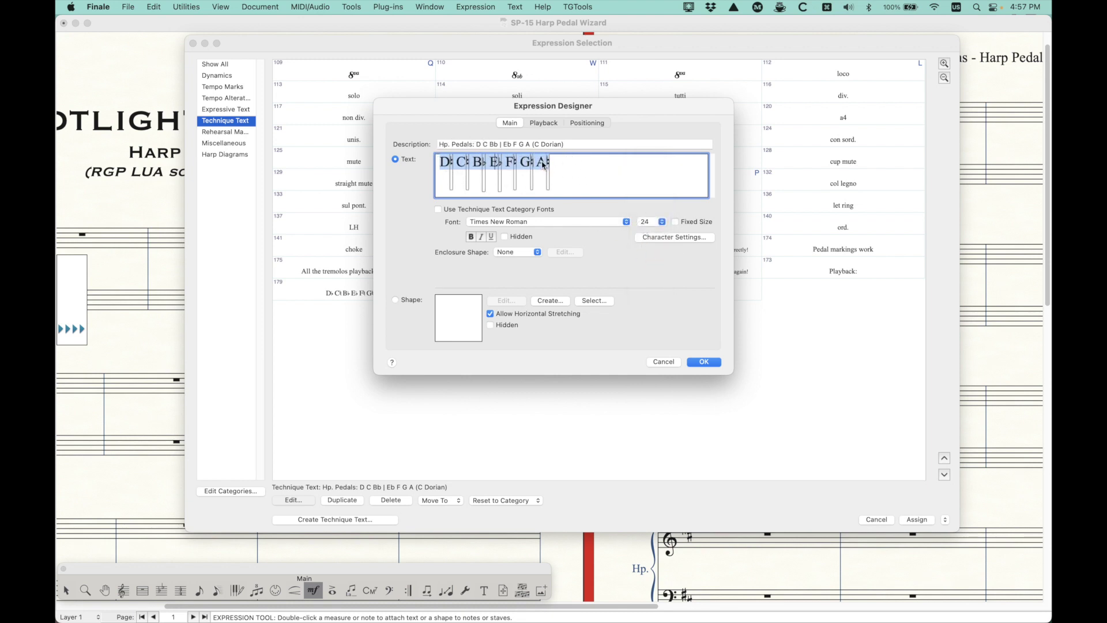
{"action": "left_click", "coordinate": [503, 224]}
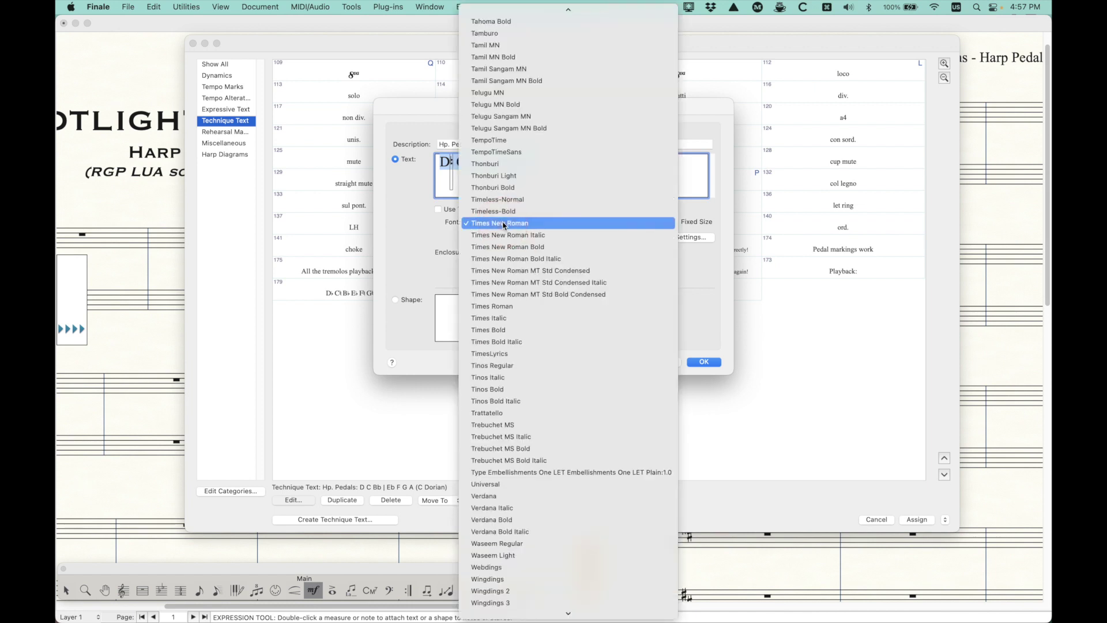
{"action": "left_click", "coordinate": [506, 379]}
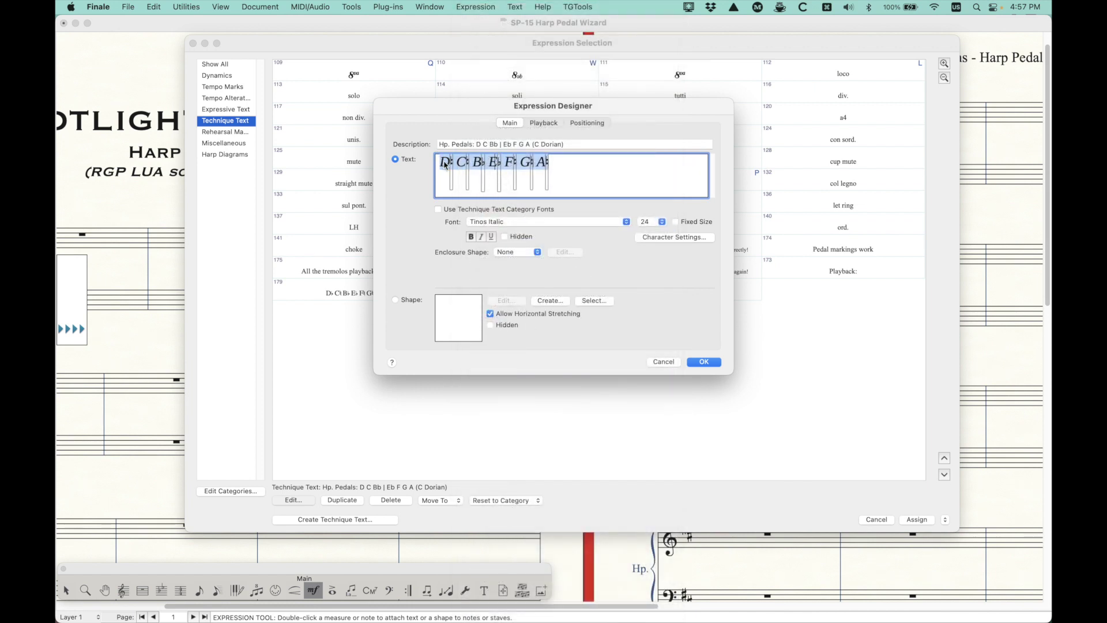
{"action": "left_click", "coordinate": [532, 224]}
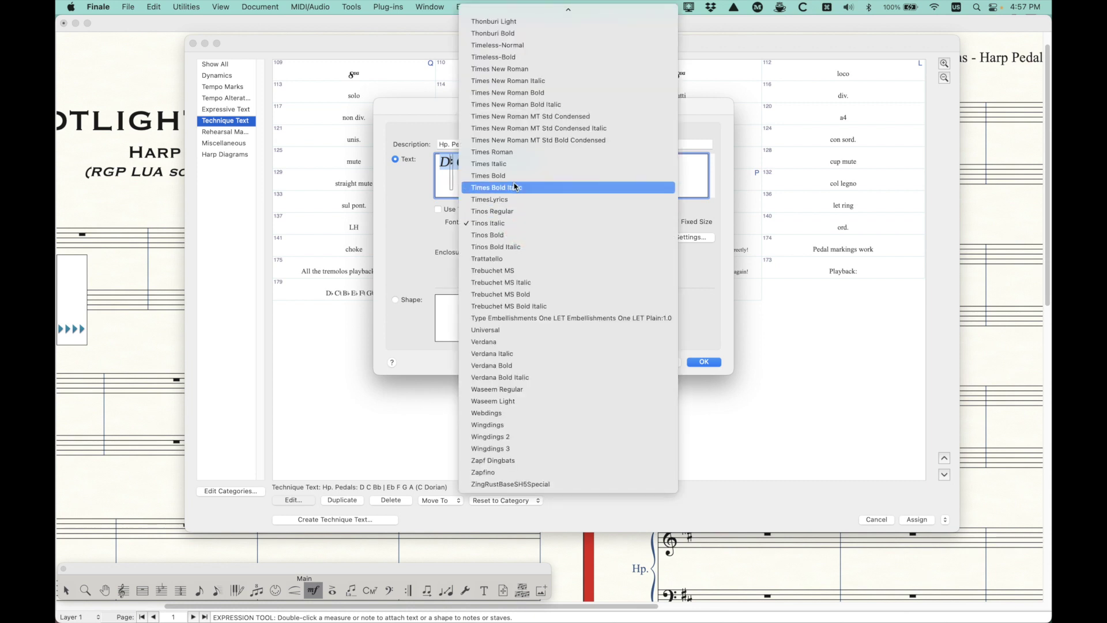
{"action": "scroll", "coordinate": [502, 271], "scroll_direction": "up", "scroll_amount": 5}
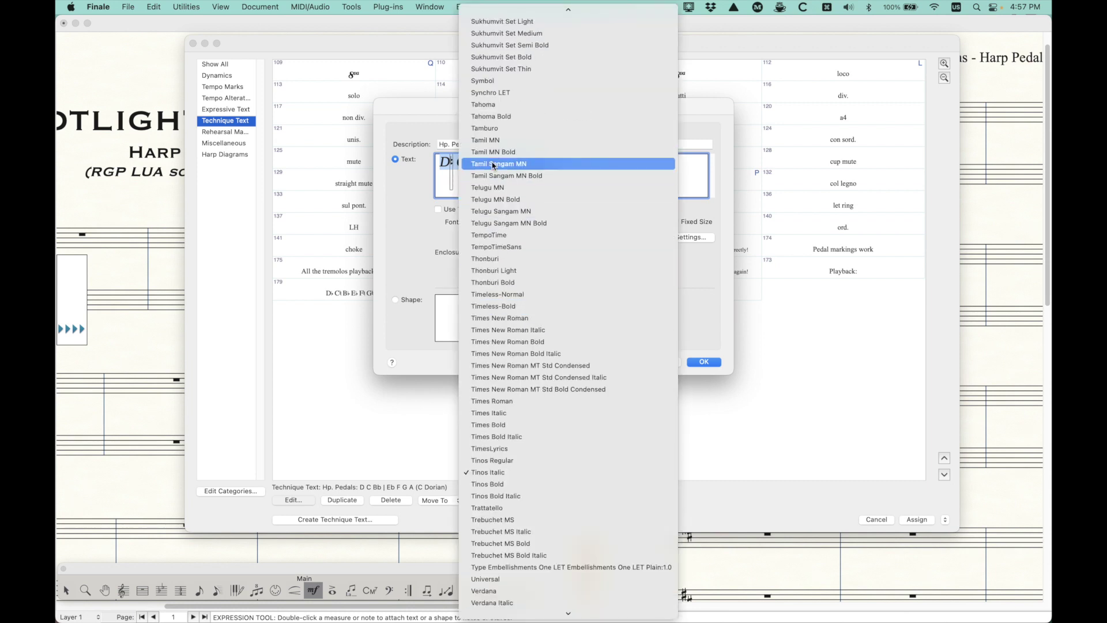
{"action": "left_click", "coordinate": [488, 106]}
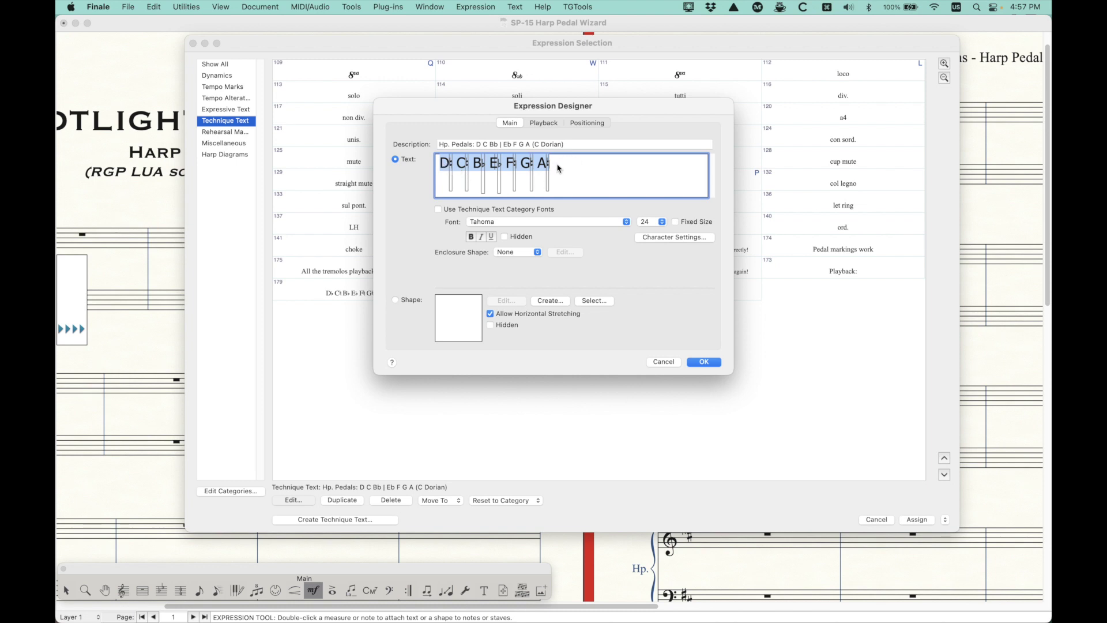
{"action": "key", "text": "super"}
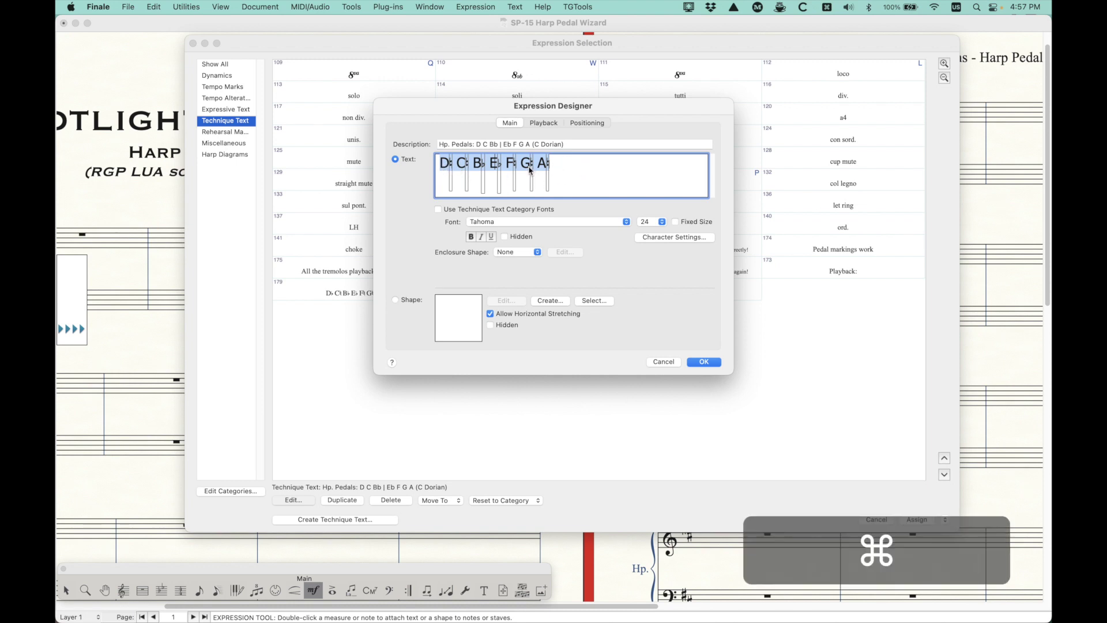
{"action": "key", "text": "super+z"}
{"action": "left_click", "coordinate": [662, 362]}
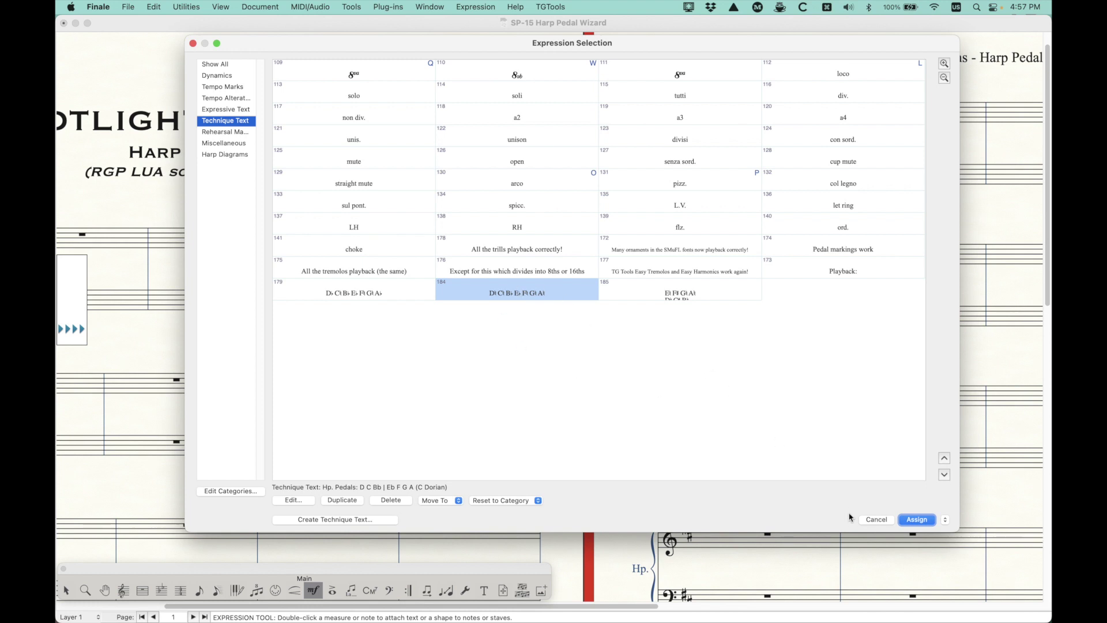
- Close the expression list, enable Preserve Lanes and set the wizard's root to E
{"action": "left_click", "coordinate": [876, 520]}
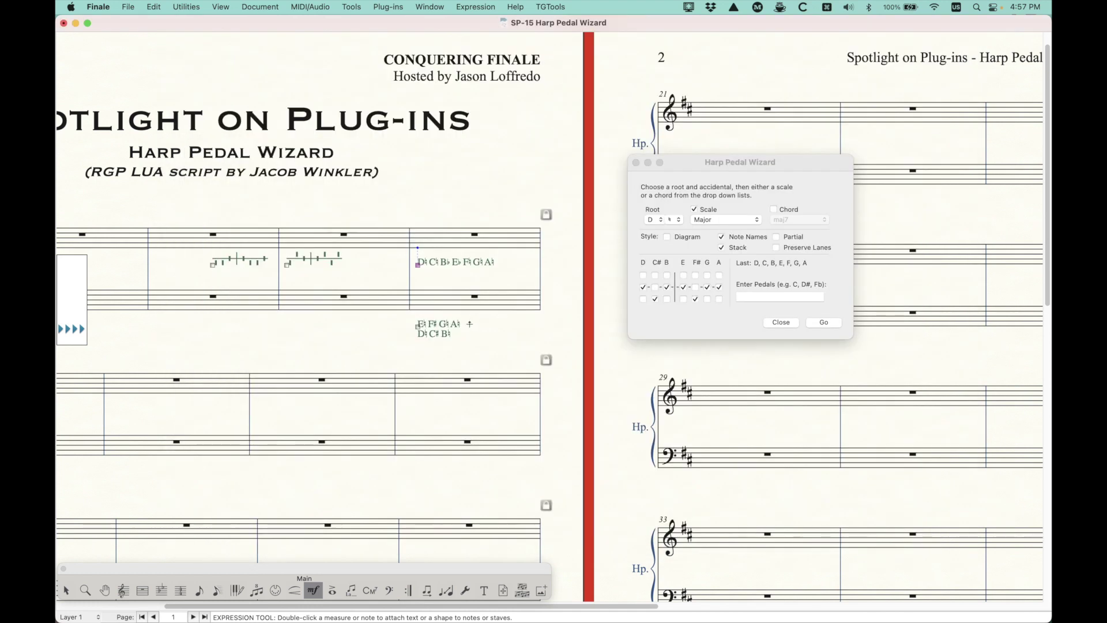
{"action": "scroll", "coordinate": [470, 325], "scroll_direction": "left", "scroll_amount": 5}
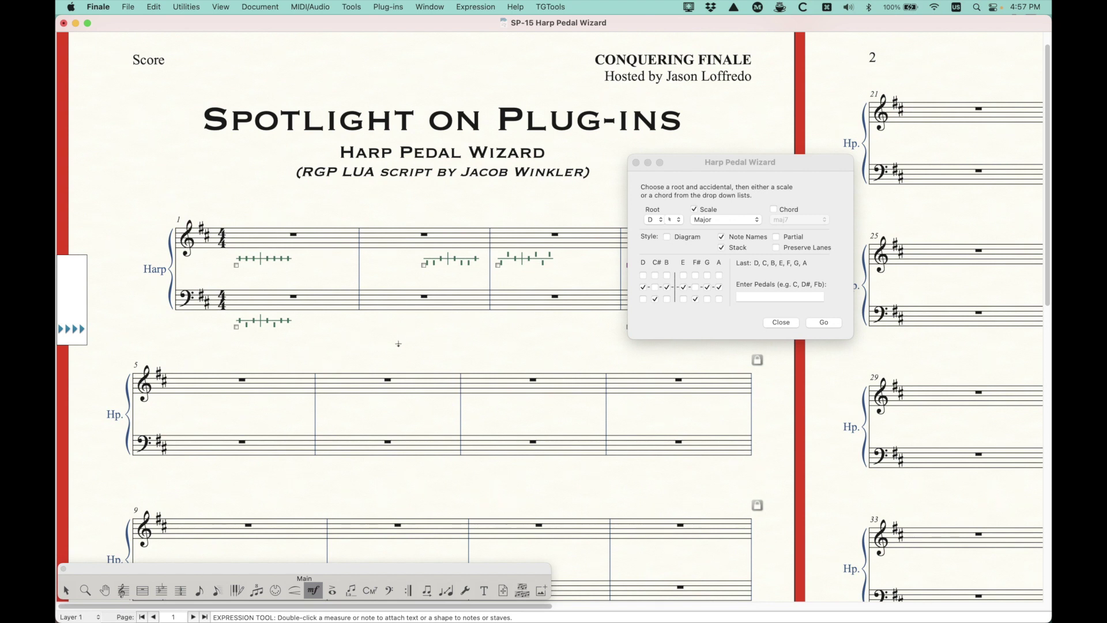
{"action": "left_click", "coordinate": [706, 167]}
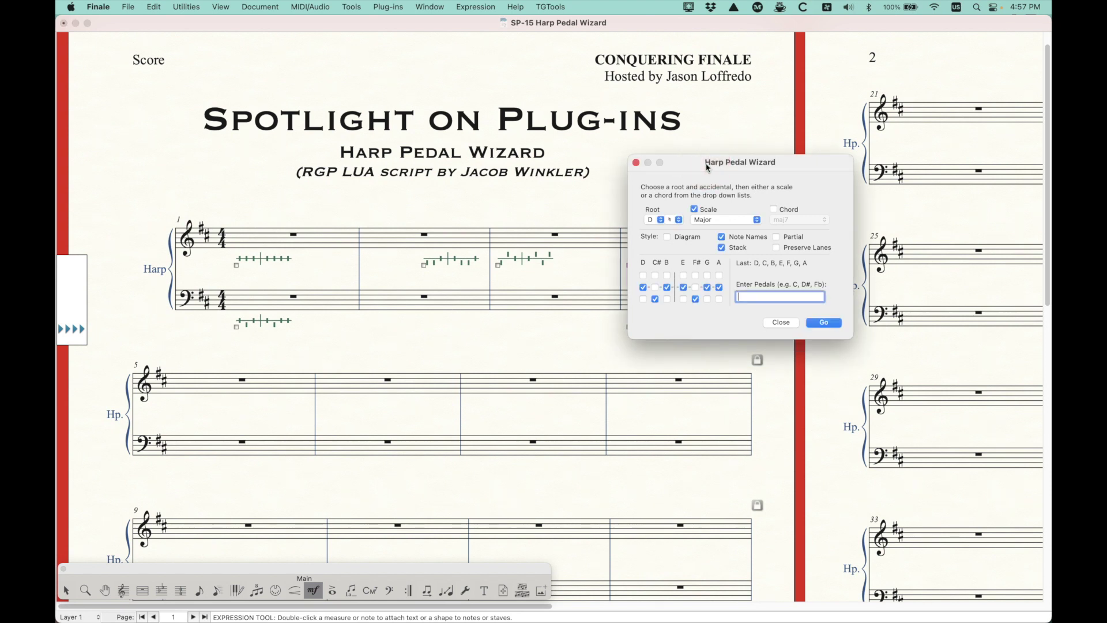
{"action": "left_click", "coordinate": [776, 247]}
{"action": "left_click_drag", "start_coordinate": [759, 165], "coordinate": [858, 159]}
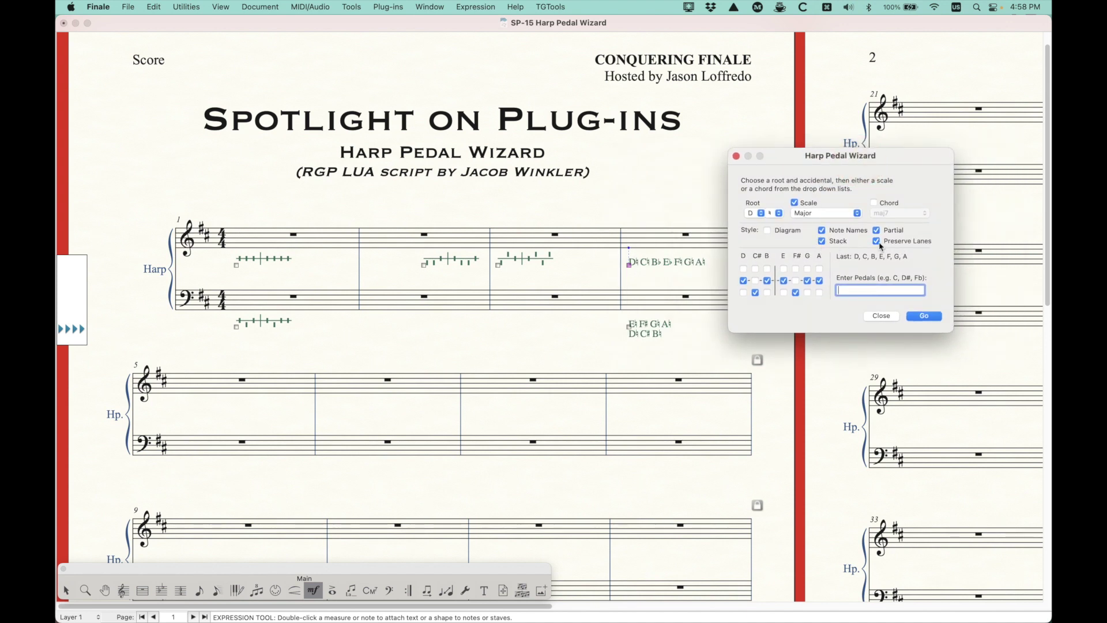
{"action": "left_click", "coordinate": [878, 242]}
{"action": "left_click", "coordinate": [877, 242]}
{"action": "left_click", "coordinate": [755, 215]}
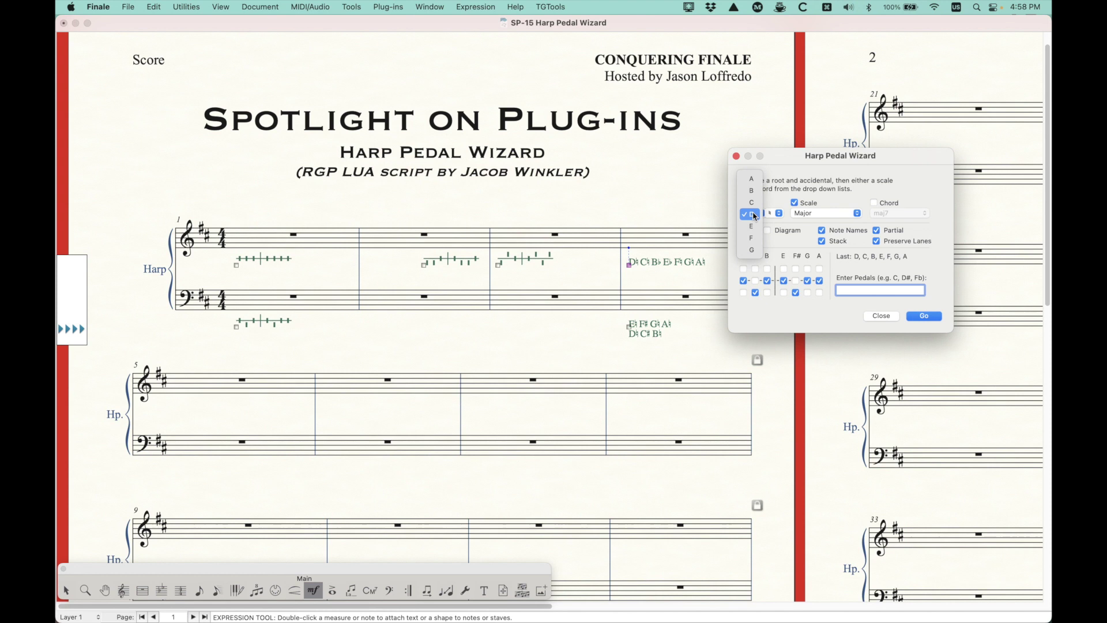
{"action": "left_click", "coordinate": [752, 226]}
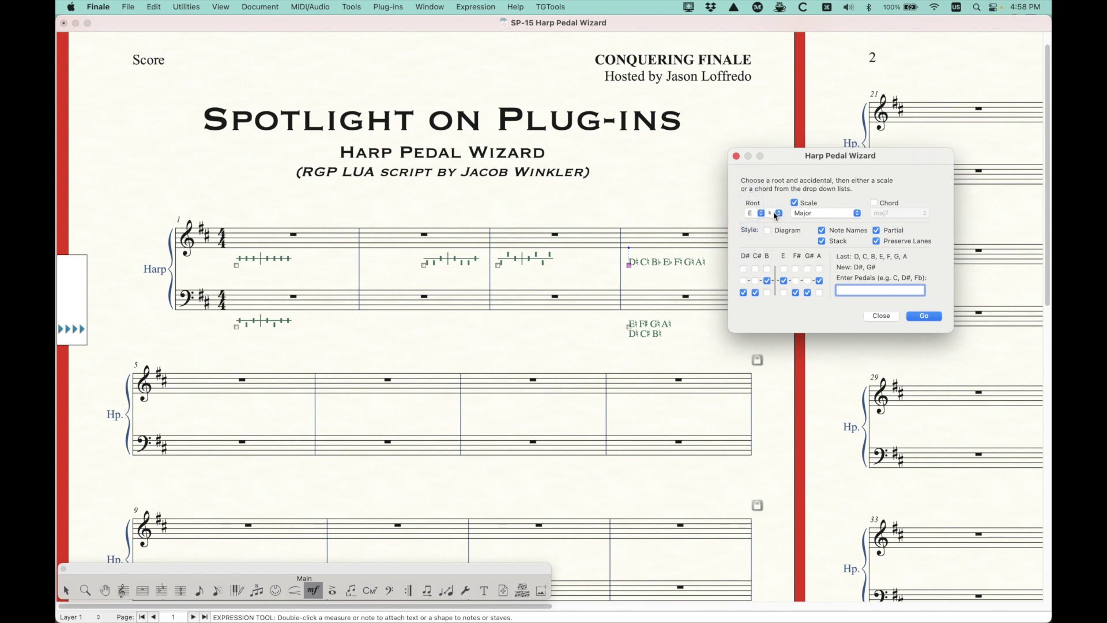
- Apply the E major partial pedal change (G♯, D♯) to the treble staff of measure 5
{"action": "left_click", "coordinate": [266, 378]}
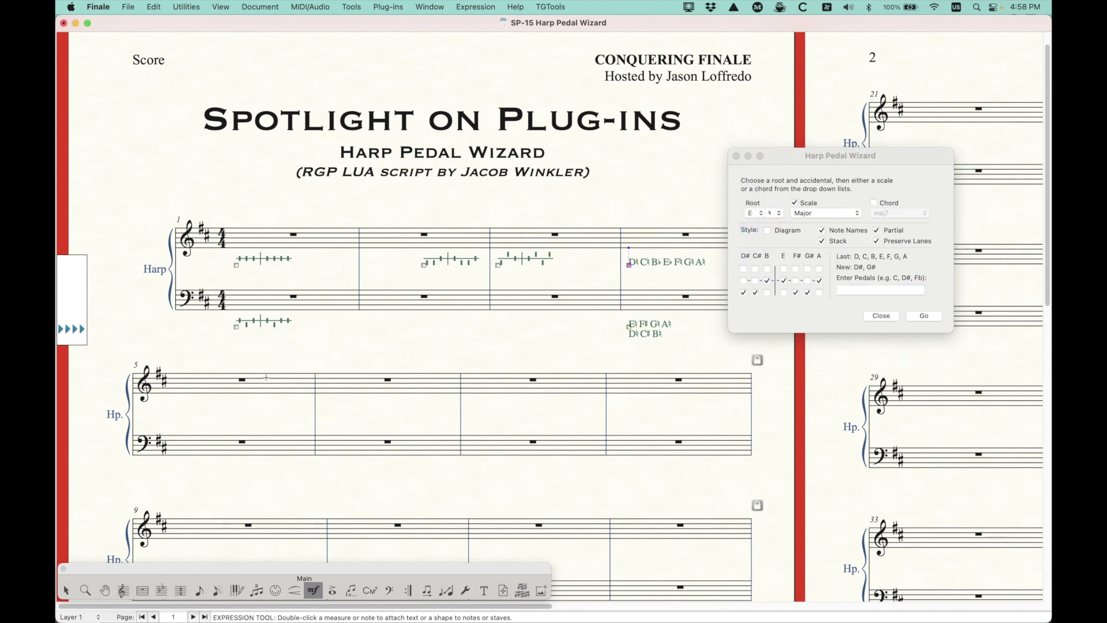
{"action": "key", "text": "Escape"}
{"action": "left_click", "coordinate": [266, 378]}
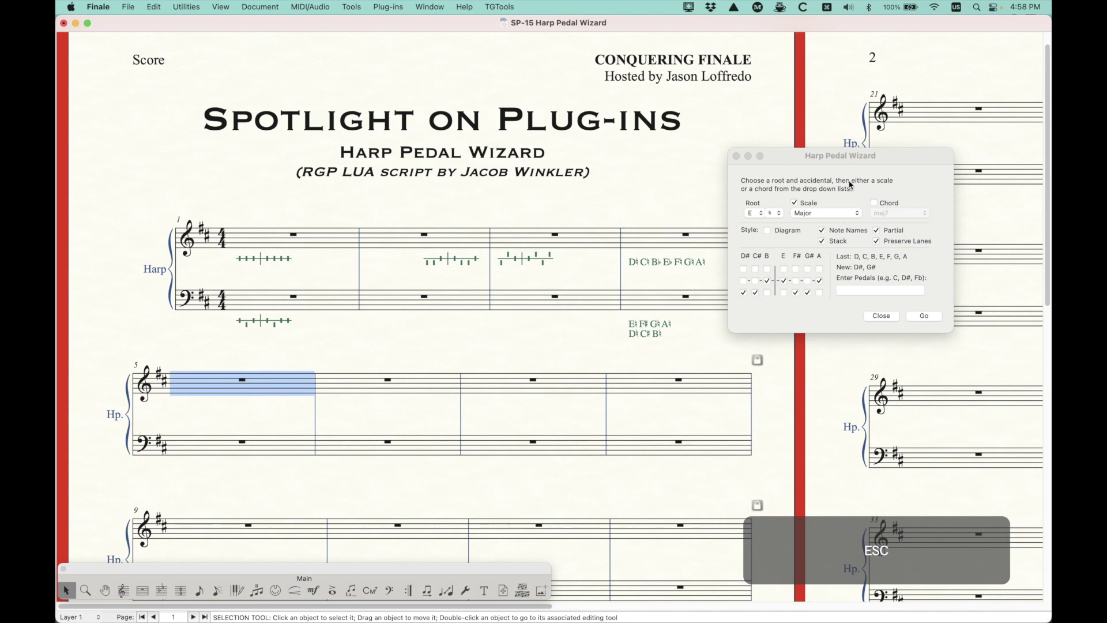
{"action": "left_click", "coordinate": [839, 164]}
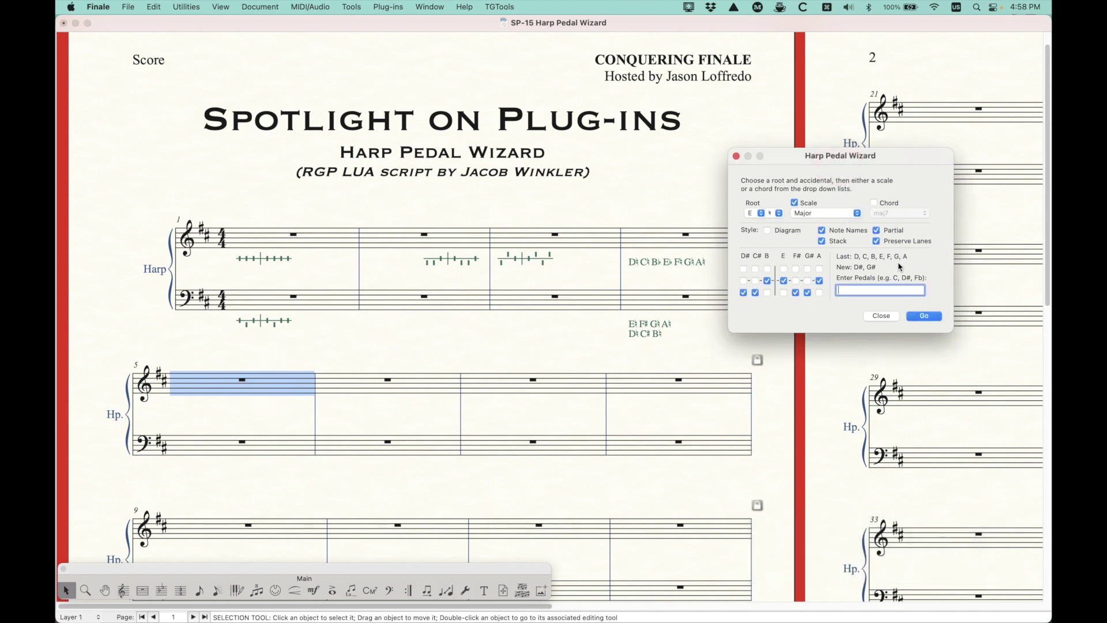
{"action": "left_click", "coordinate": [918, 317]}
{"action": "left_click_drag", "start_coordinate": [801, 163], "coordinate": [743, 153]}
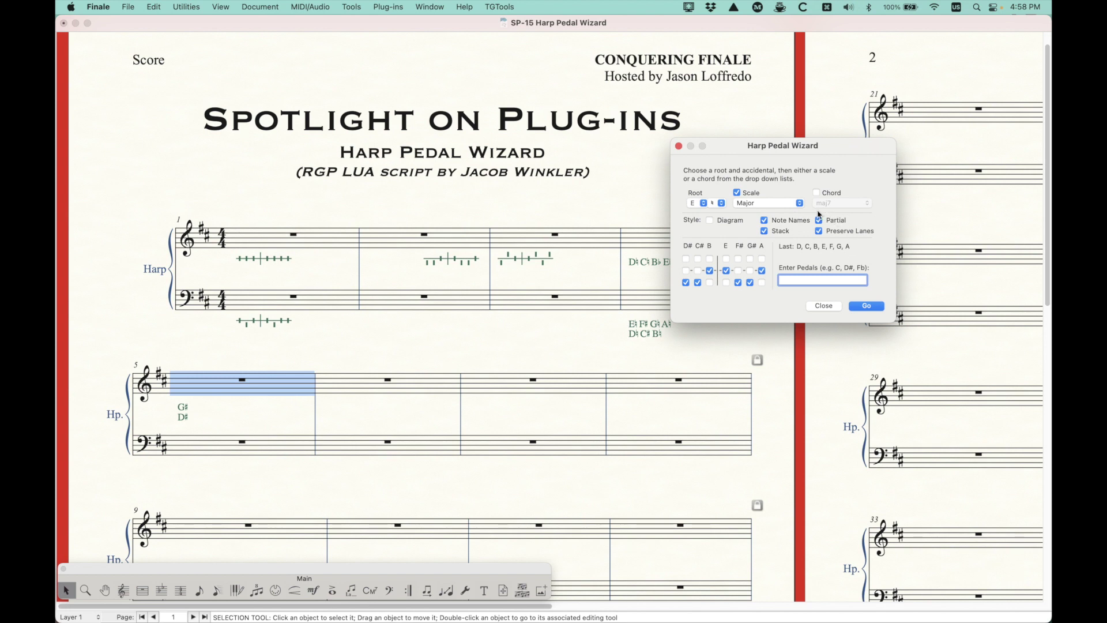
{"action": "left_click_drag", "start_coordinate": [799, 149], "coordinate": [847, 148]}
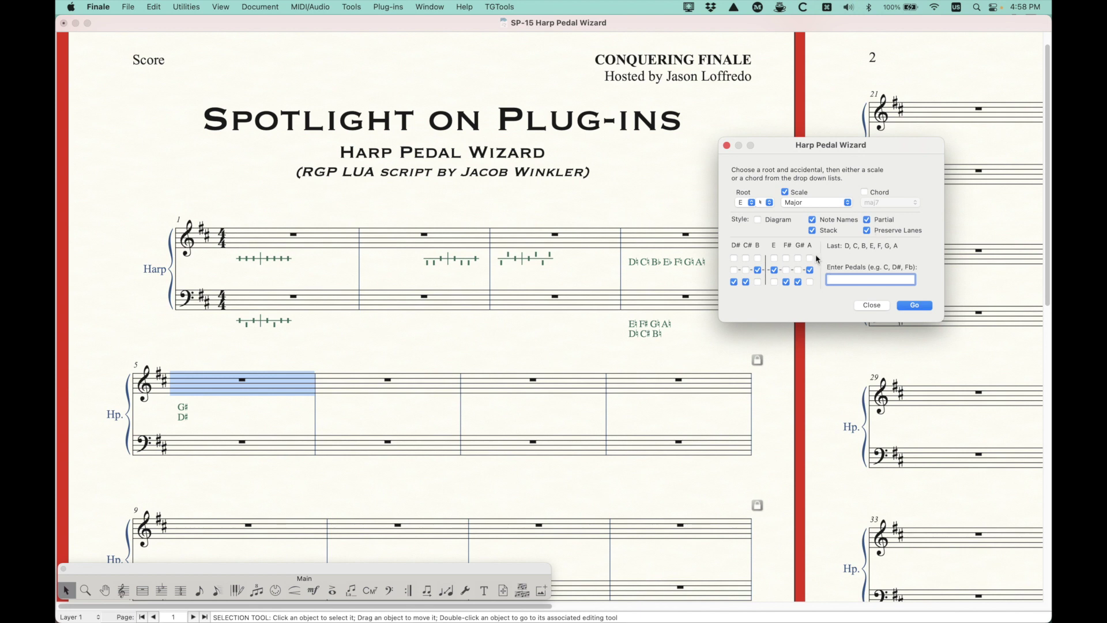
{"action": "left_click_drag", "start_coordinate": [797, 148], "coordinate": [830, 170]}
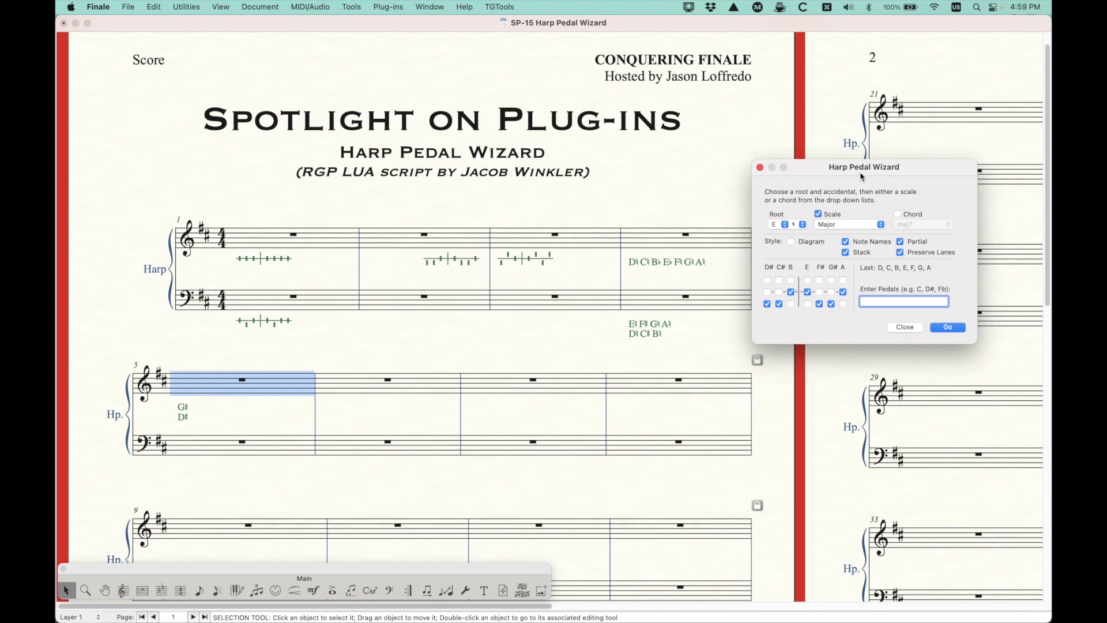
{"action": "left_click_drag", "start_coordinate": [851, 169], "coordinate": [844, 167]}
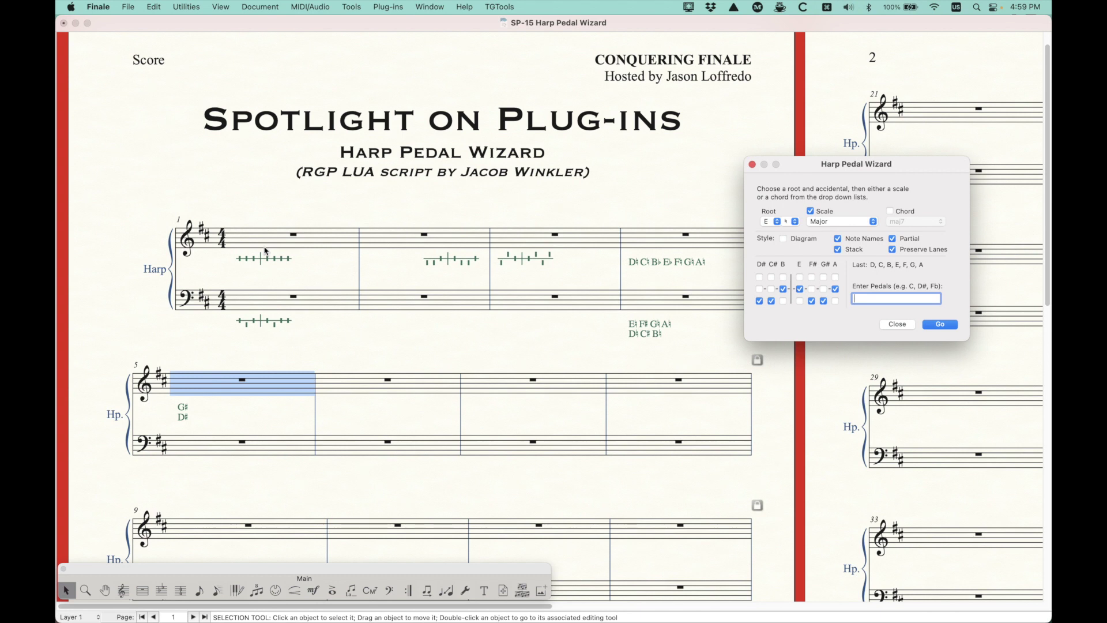
- Apply an A♭ major pedal change to measure 6
{"action": "left_click", "coordinate": [368, 388]}
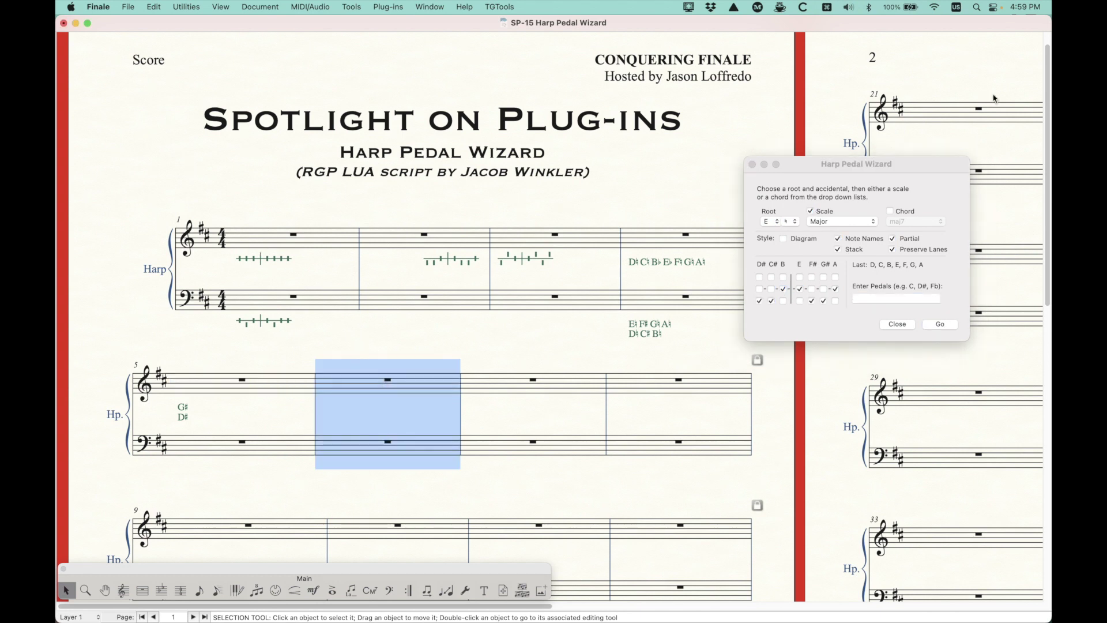
{"action": "left_click", "coordinate": [897, 172]}
{"action": "left_click", "coordinate": [769, 221]}
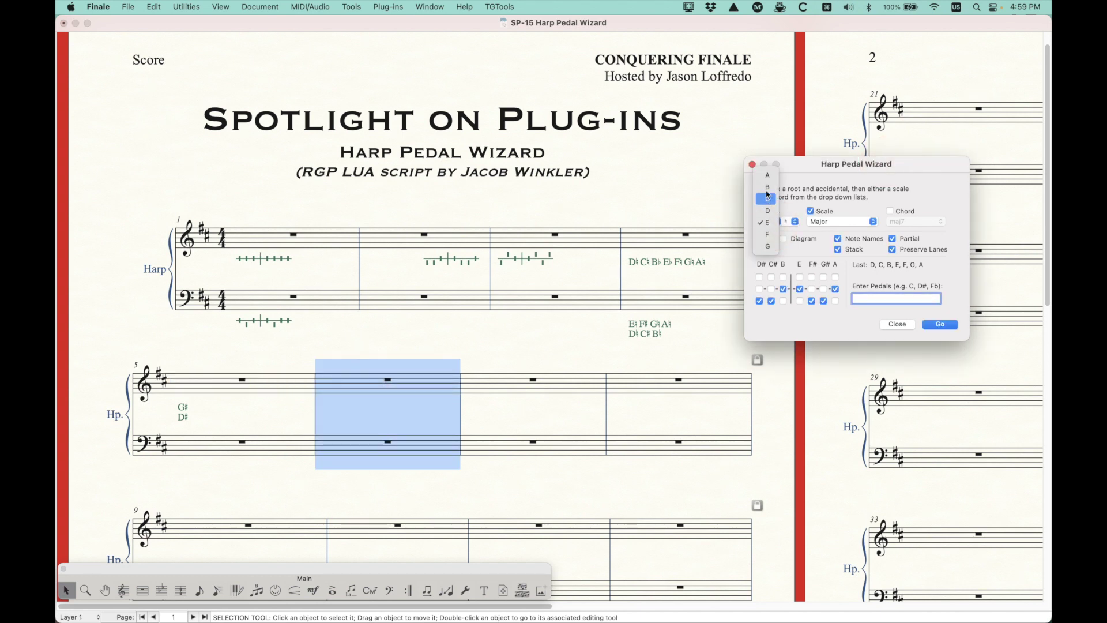
{"action": "left_click", "coordinate": [767, 175]}
{"action": "left_click", "coordinate": [796, 223]}
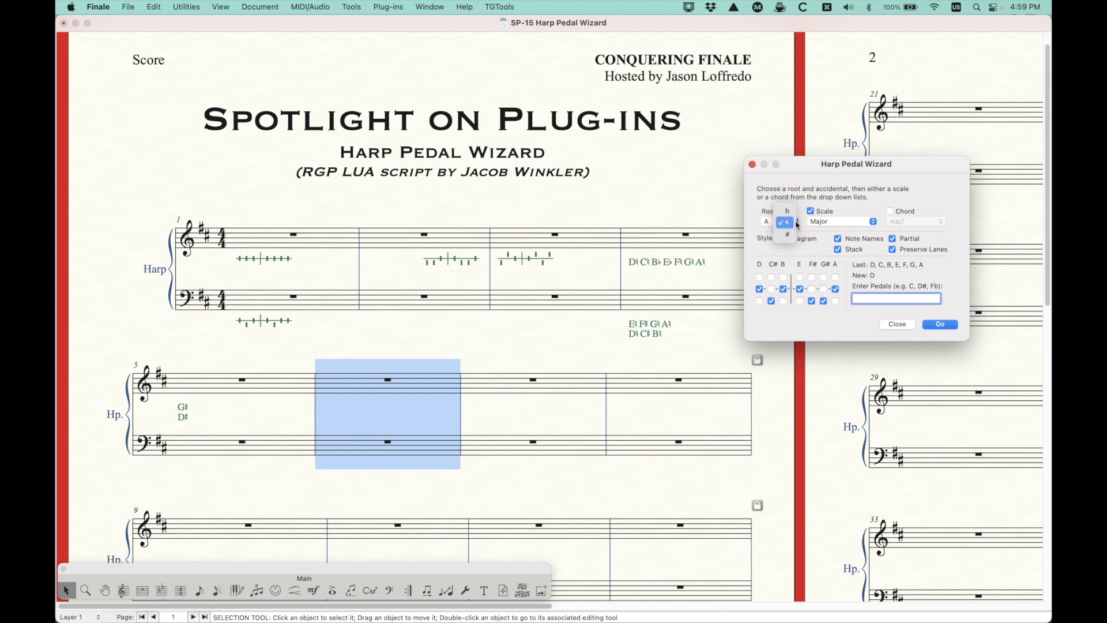
{"action": "left_click", "coordinate": [788, 211]}
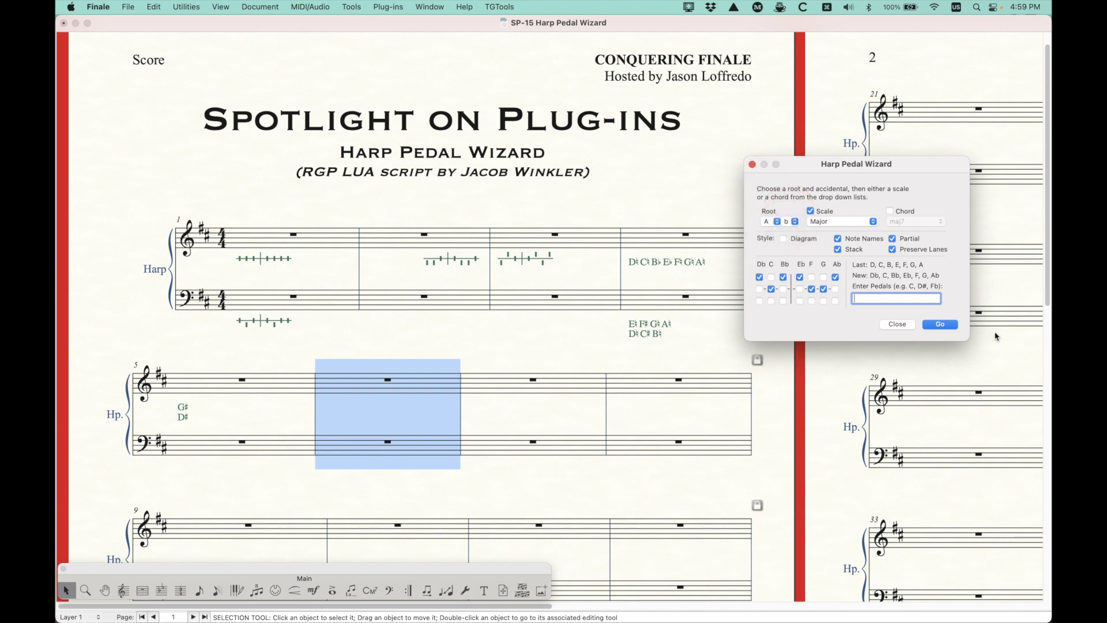
{"action": "left_click", "coordinate": [938, 325]}
- Apply the B♭ major partial pedal change (A♮ over D♮) to measure 7
{"action": "left_click", "coordinate": [397, 346]}
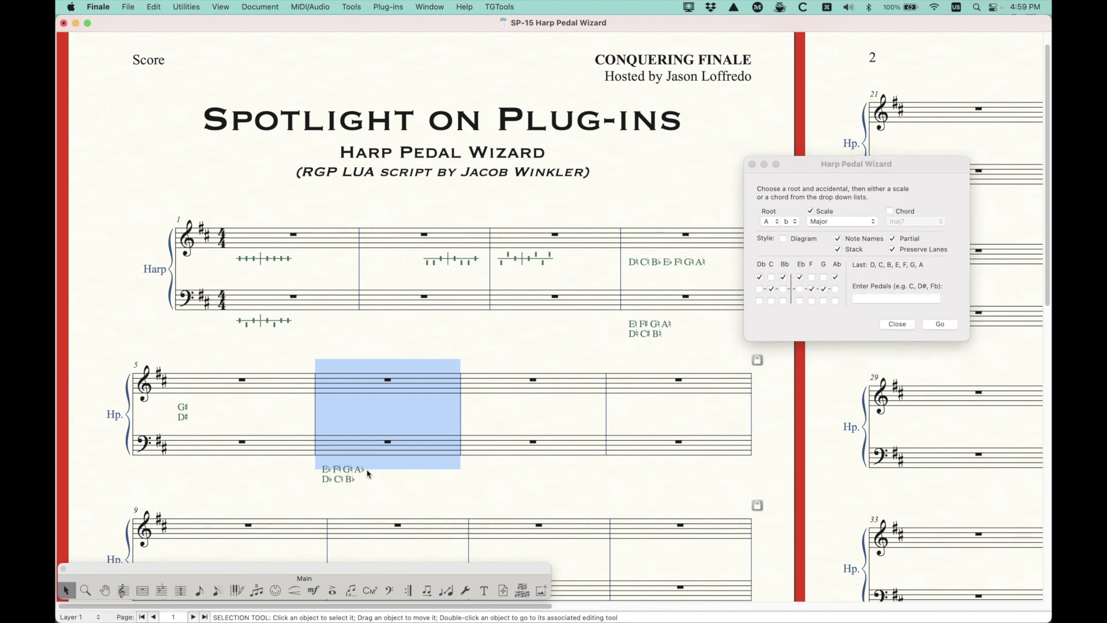
{"action": "left_click", "coordinate": [522, 357]}
{"action": "left_click", "coordinate": [506, 376]}
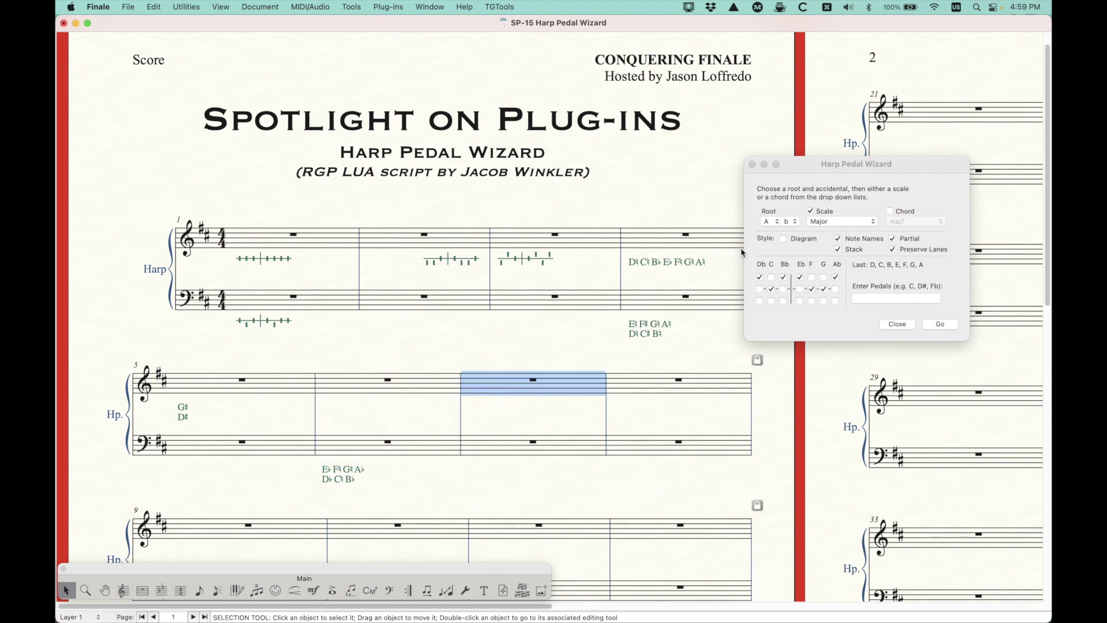
{"action": "left_click", "coordinate": [772, 189]}
{"action": "left_click", "coordinate": [773, 222]}
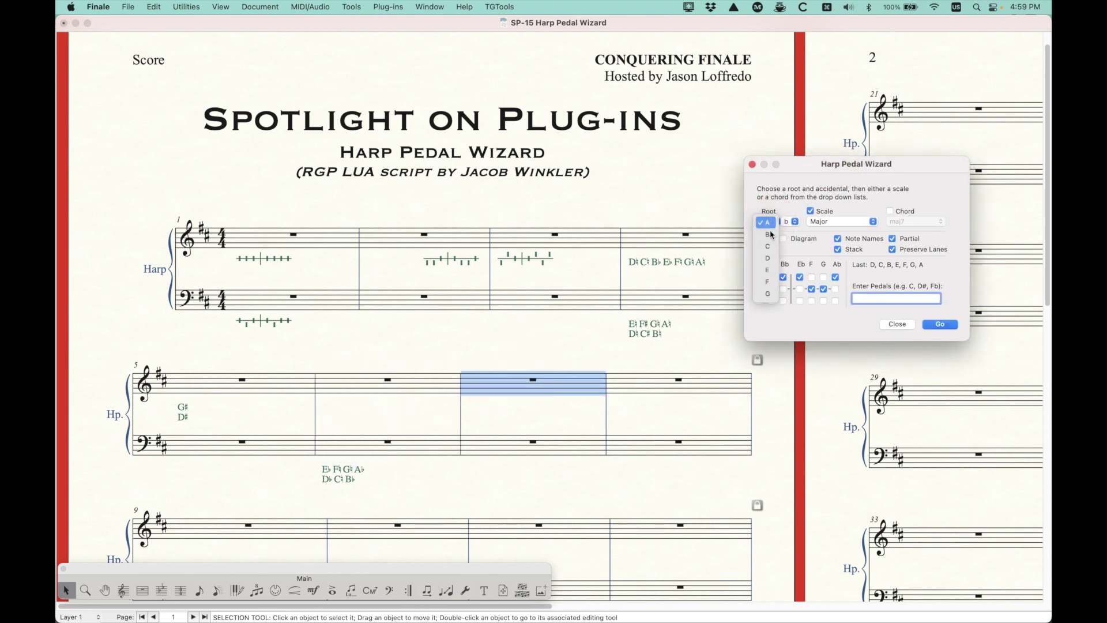
{"action": "left_click", "coordinate": [941, 324]}
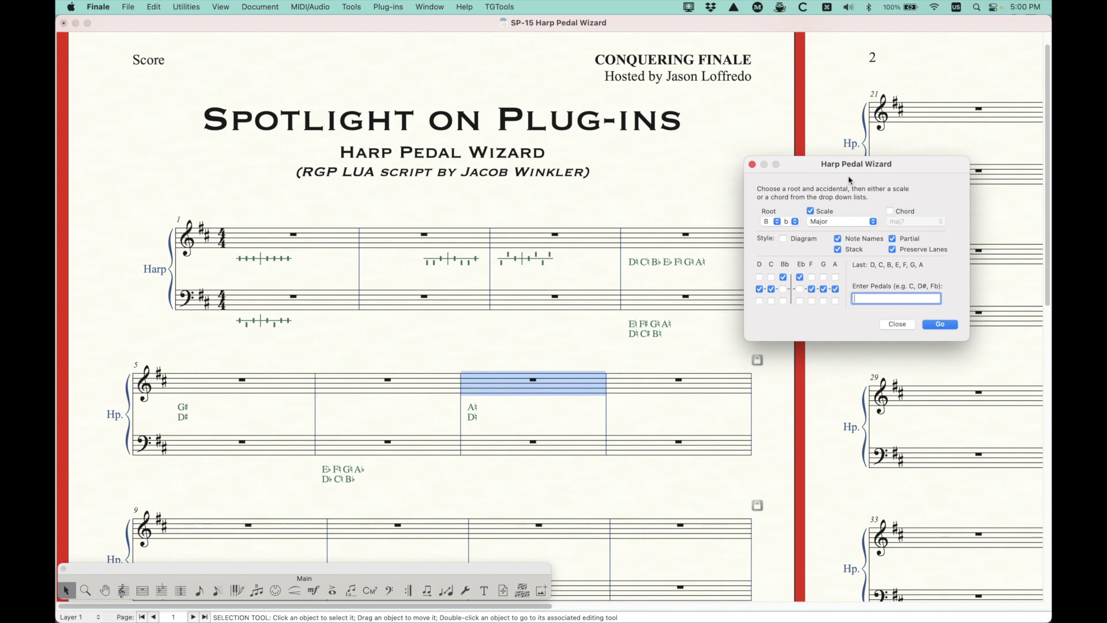
{"action": "left_click_drag", "start_coordinate": [847, 169], "coordinate": [746, 154]}
{"action": "left_click", "coordinate": [771, 278]}
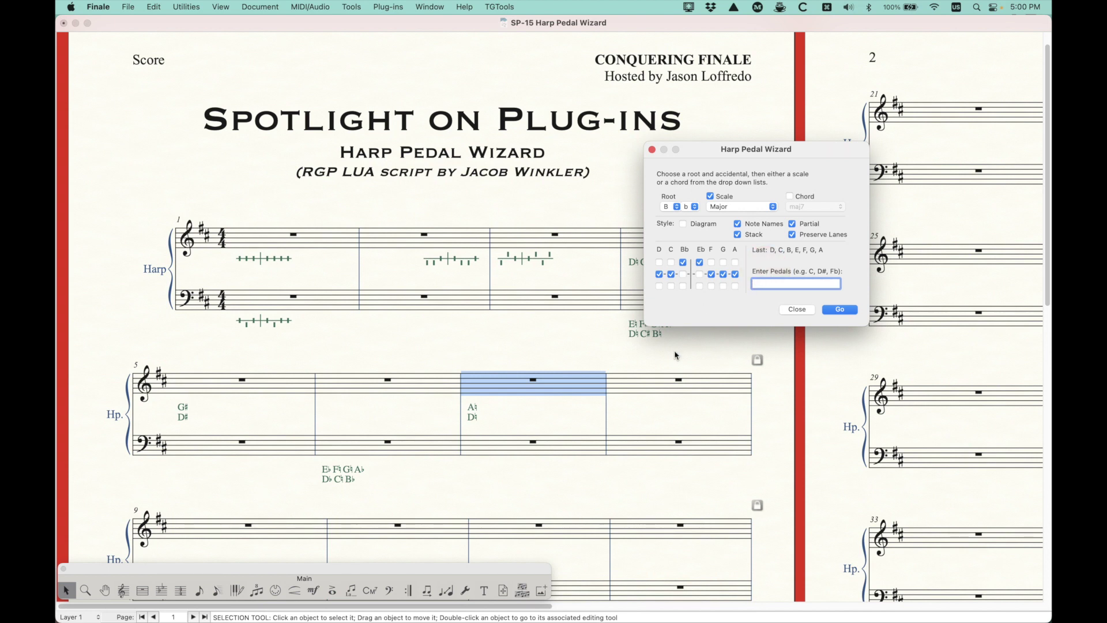
- Enter the pedals 'Ab, B' for measure 8, giving a stacked A♭ over B♮ marking
{"action": "left_click", "coordinate": [654, 365]}
{"action": "left_click", "coordinate": [642, 390]}
{"action": "left_click", "coordinate": [782, 152]}
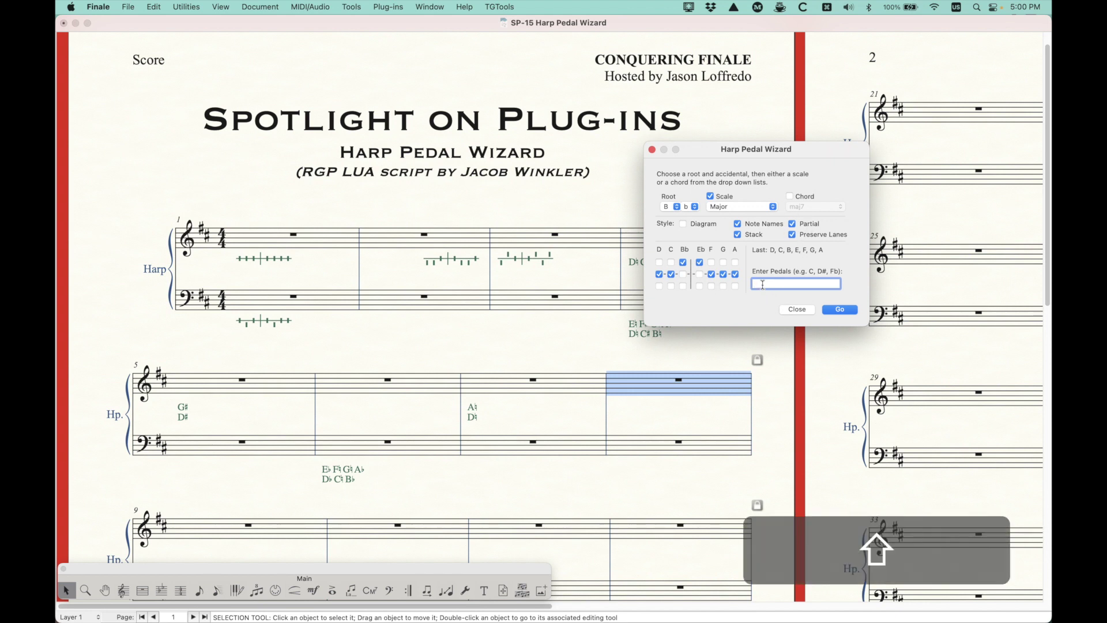
{"action": "type", "text": "Ab"}
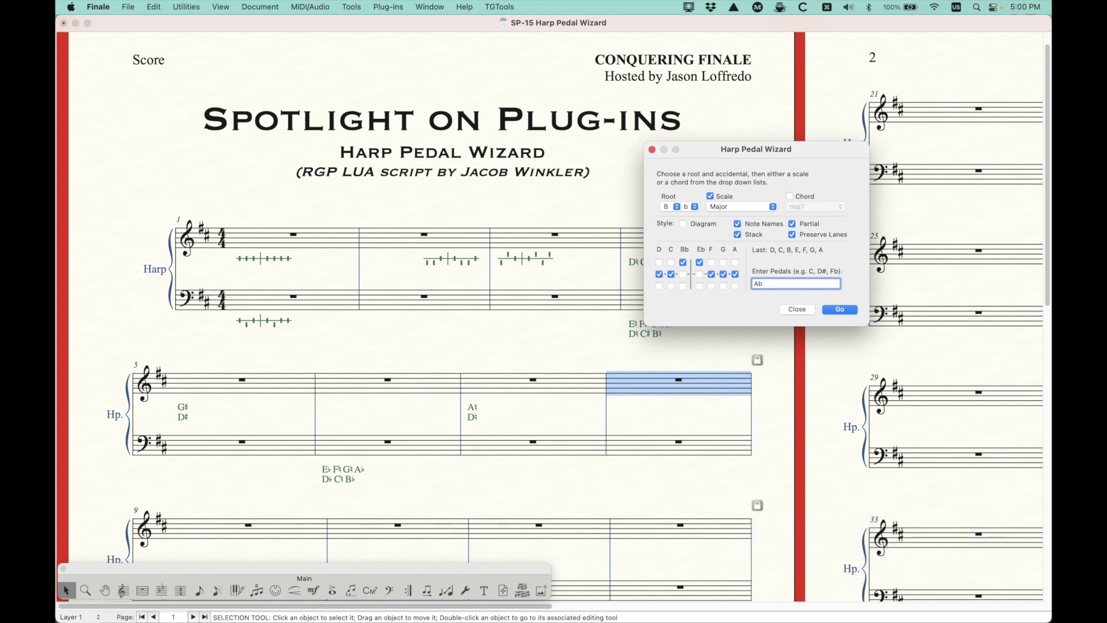
{"action": "type", "text": ", B"}
{"action": "left_click", "coordinate": [838, 311]}
- Set the wizard root to C natural and apply the pedal change to measure 9
{"action": "scroll", "coordinate": [437, 401], "scroll_direction": "down", "scroll_amount": 5}
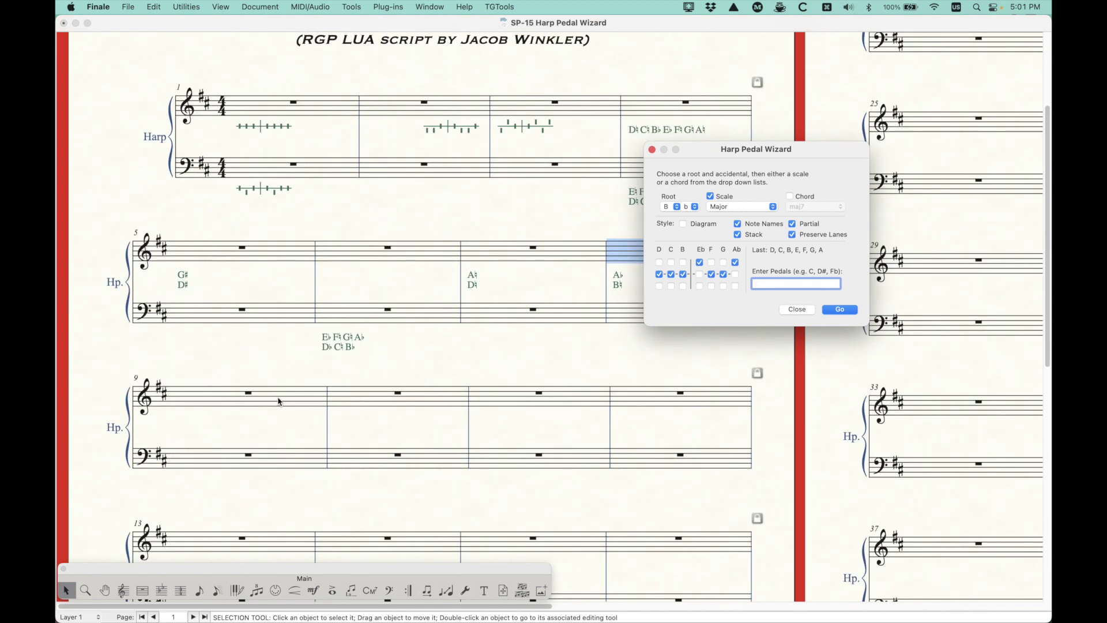
{"action": "left_click", "coordinate": [278, 402]}
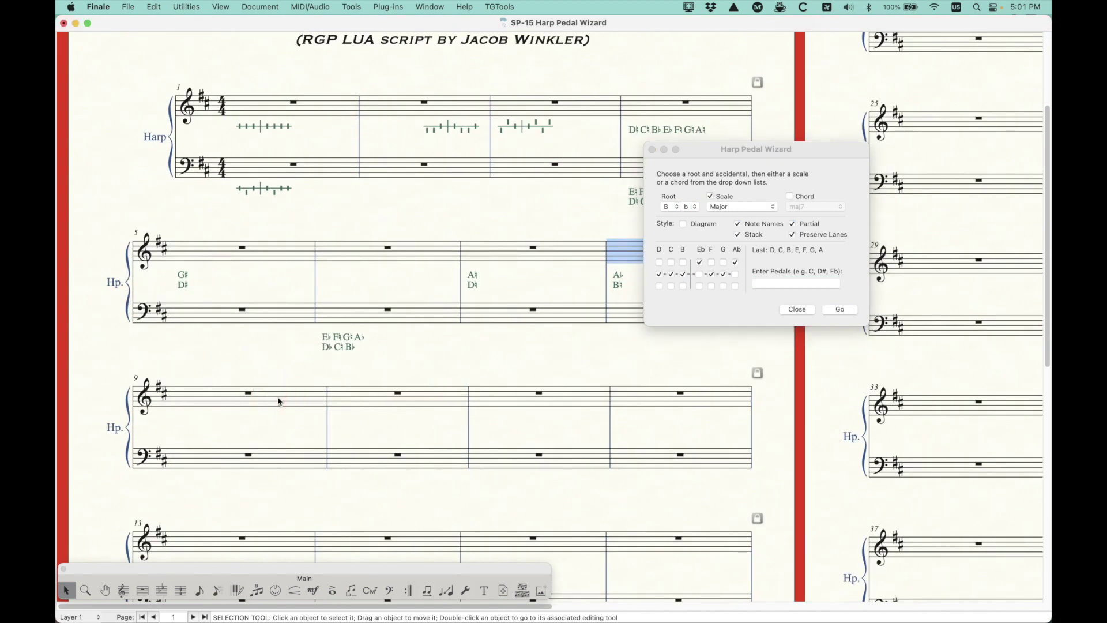
{"action": "left_click", "coordinate": [749, 157]}
{"action": "left_click", "coordinate": [673, 207]}
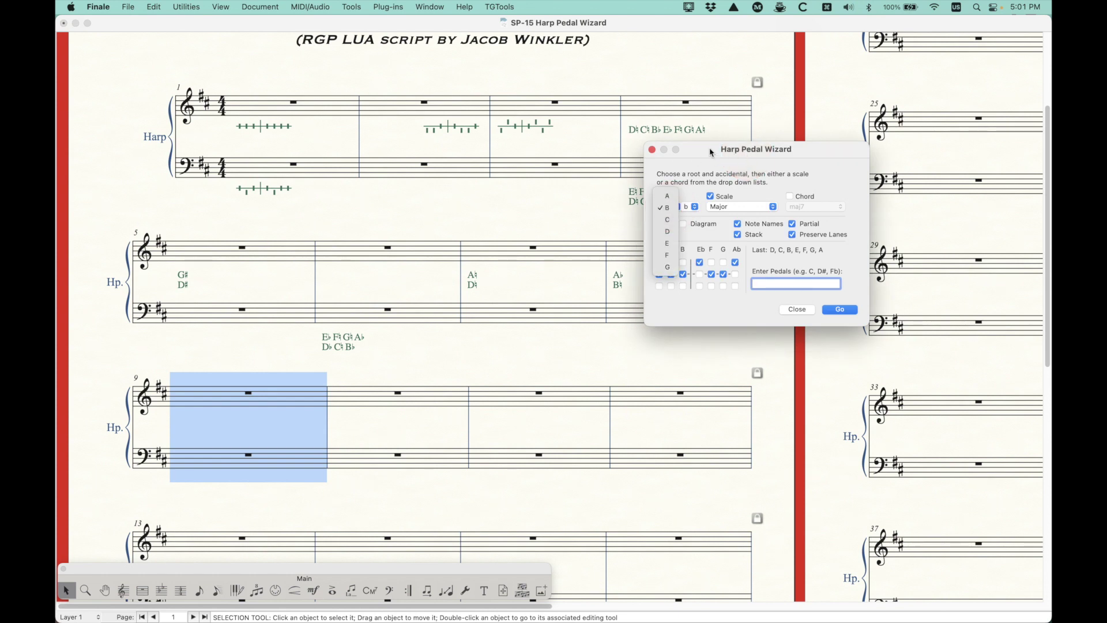
{"action": "left_click", "coordinate": [672, 208]}
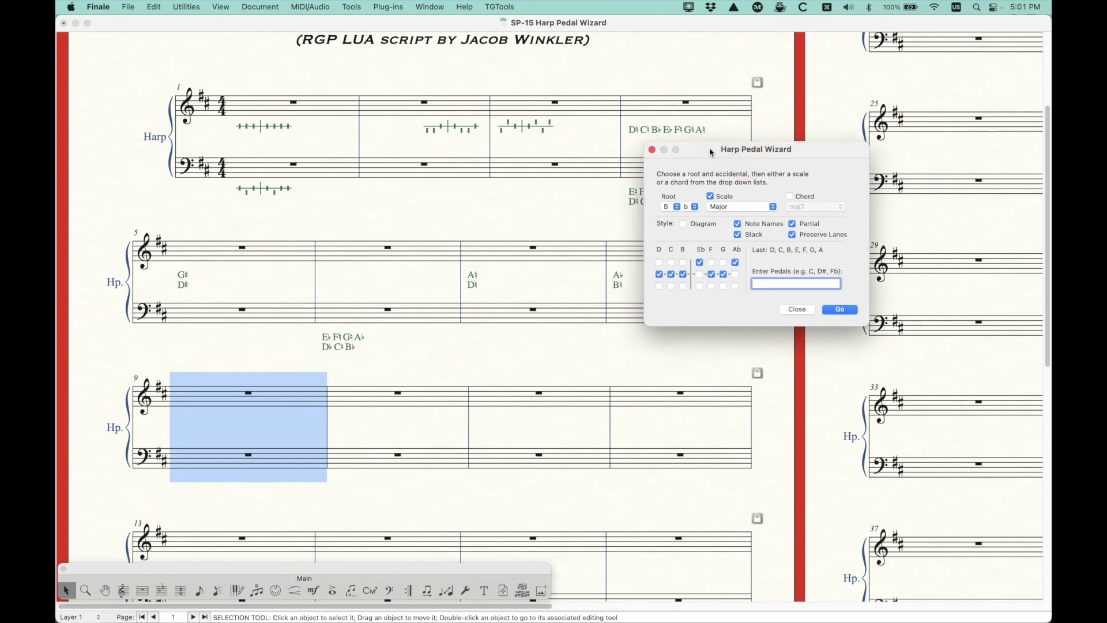
{"action": "left_click", "coordinate": [670, 207]}
{"action": "left_click", "coordinate": [672, 218]}
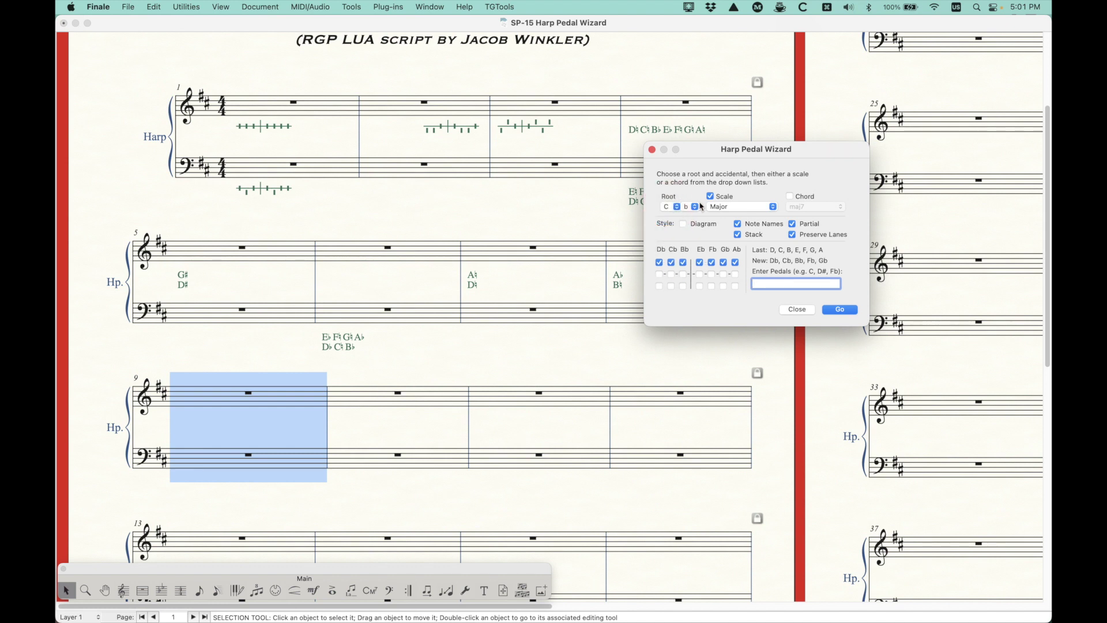
{"action": "left_click", "coordinate": [695, 208]}
{"action": "left_click", "coordinate": [687, 219]}
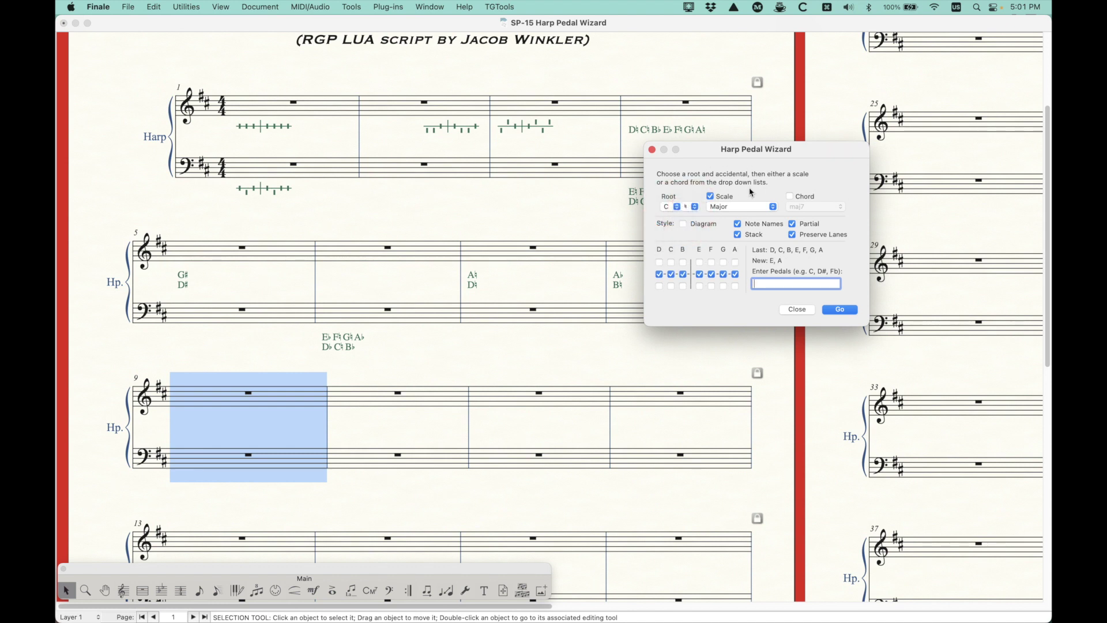
{"action": "left_click", "coordinate": [840, 309]}
- Delete the unwanted E♮ A♮ marking under measure 9 and reselect the measure
{"action": "left_click", "coordinate": [243, 452]}
{"action": "left_click", "coordinate": [206, 480]}
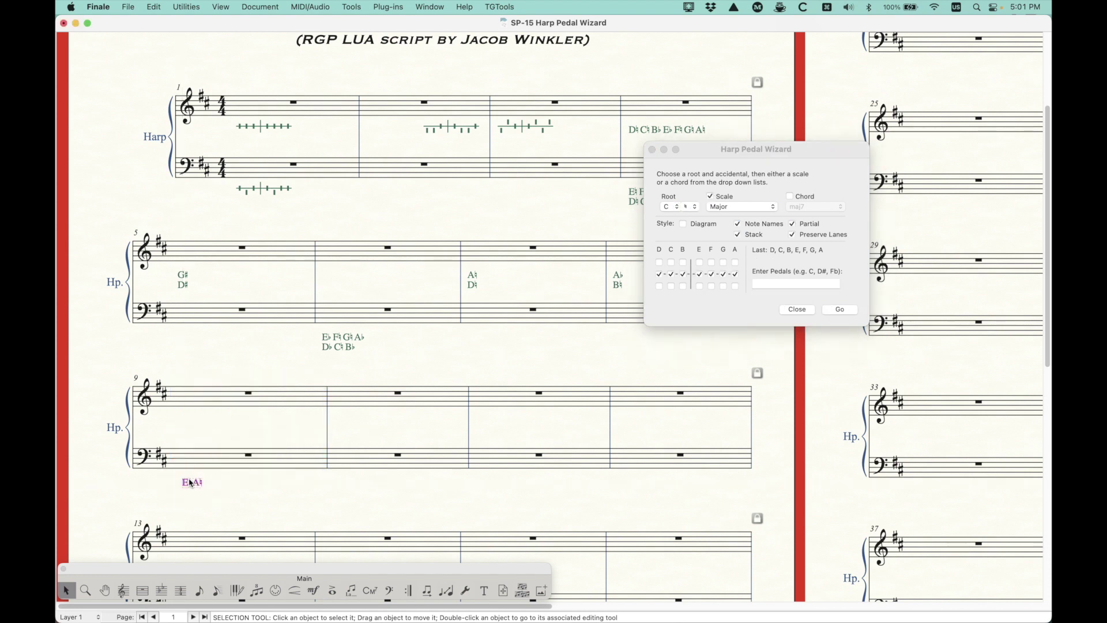
{"action": "key", "text": "BackSpace"}
{"action": "left_click", "coordinate": [246, 398]}
- Enter the pedal 'F#' for measure 9, placing an F♯ marking under its upper staff
{"action": "left_click", "coordinate": [812, 149]}
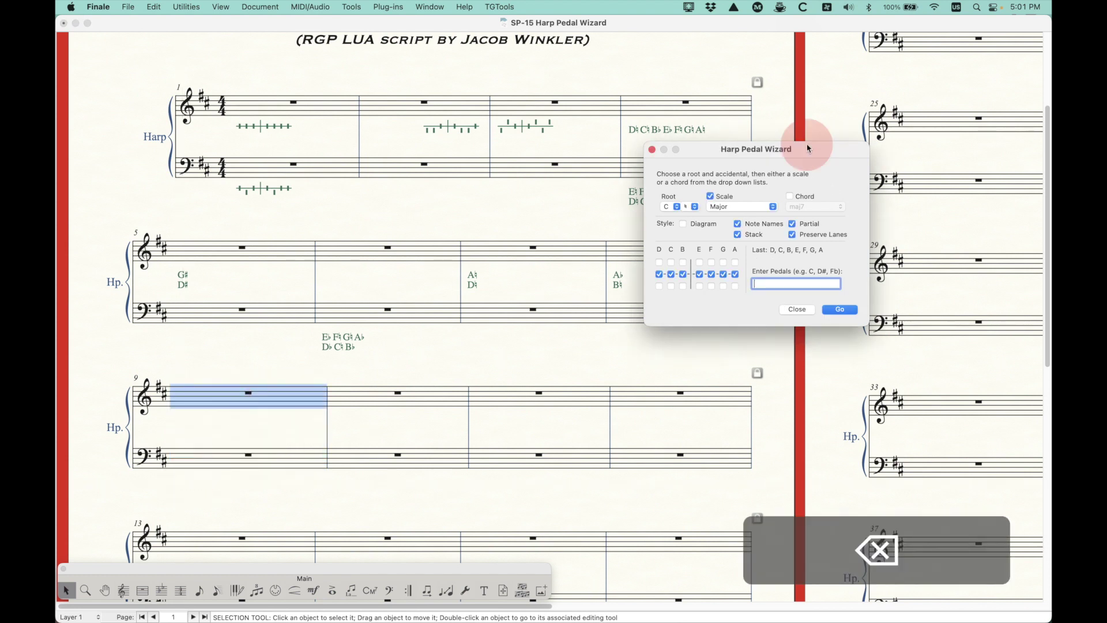
{"action": "left_click", "coordinate": [779, 279]}
{"action": "type", "text": "F#"}
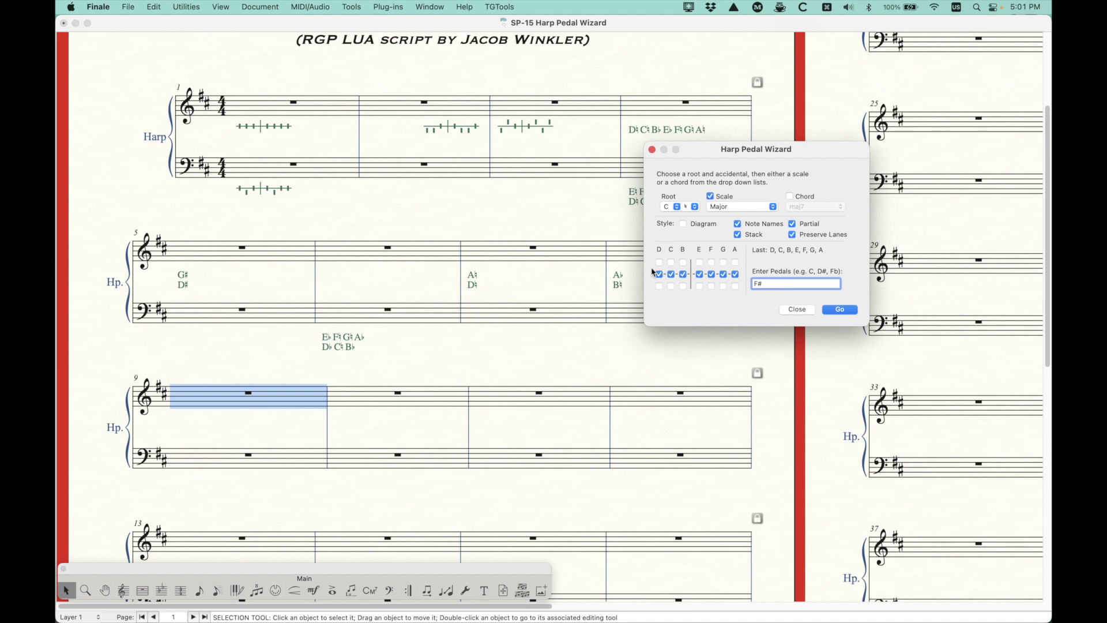
{"action": "left_click", "coordinate": [838, 311]}
{"action": "left_click_drag", "start_coordinate": [799, 155], "coordinate": [792, 147]}
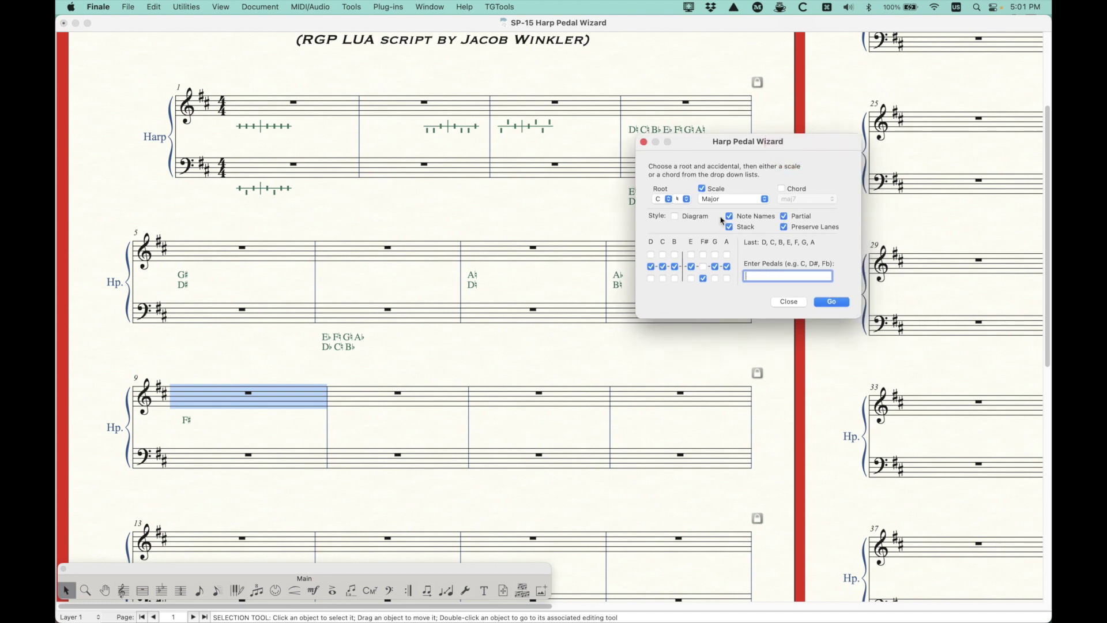
{"action": "left_click", "coordinate": [784, 216]}
{"action": "left_click", "coordinate": [785, 227]}
{"action": "left_click", "coordinate": [784, 217]}
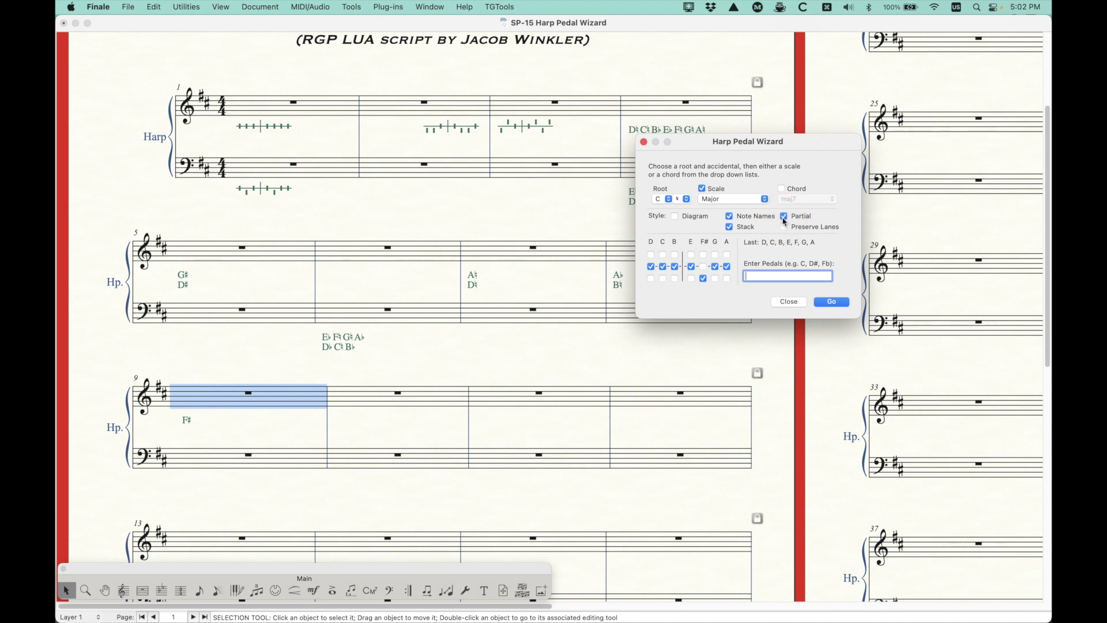
{"action": "left_click", "coordinate": [754, 276]}
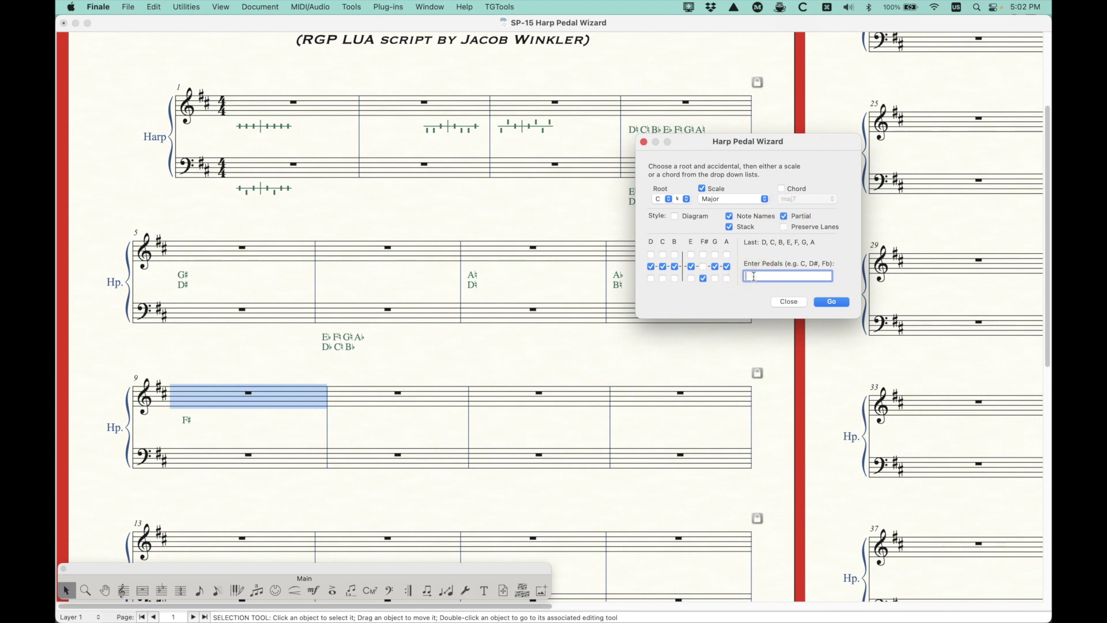
{"action": "left_click", "coordinate": [785, 227]}
{"action": "left_click", "coordinate": [760, 278]}
{"action": "left_click", "coordinate": [782, 216]}
{"action": "left_click", "coordinate": [785, 218]}
{"action": "left_click_drag", "start_coordinate": [723, 148], "coordinate": [533, 190]}
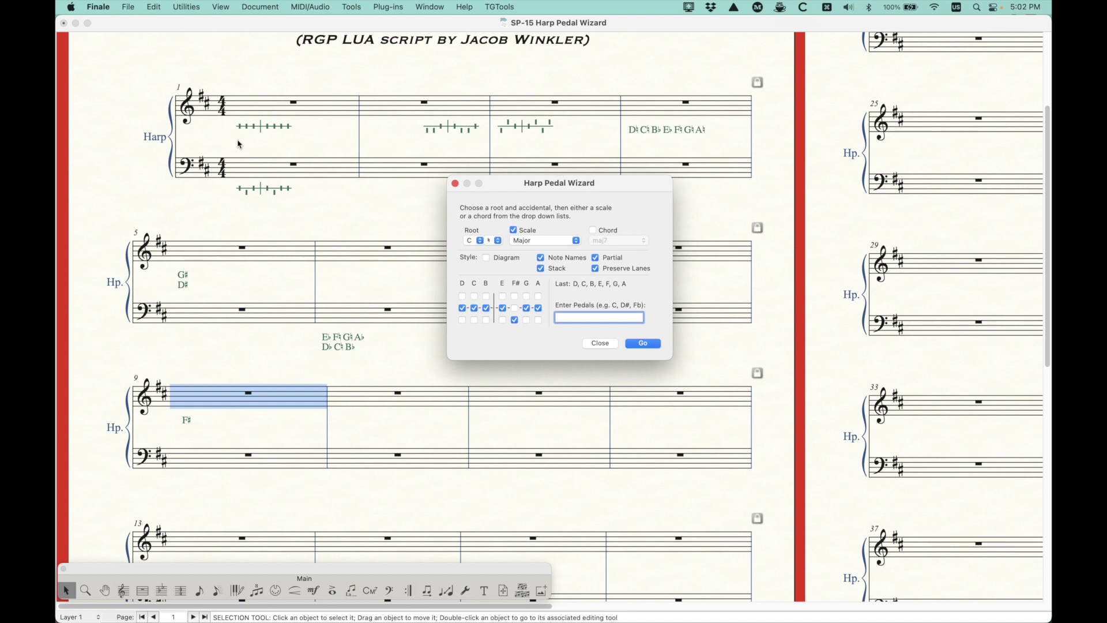
{"action": "left_click", "coordinate": [541, 182]}
{"action": "left_click_drag", "start_coordinate": [551, 195], "coordinate": [547, 255]}
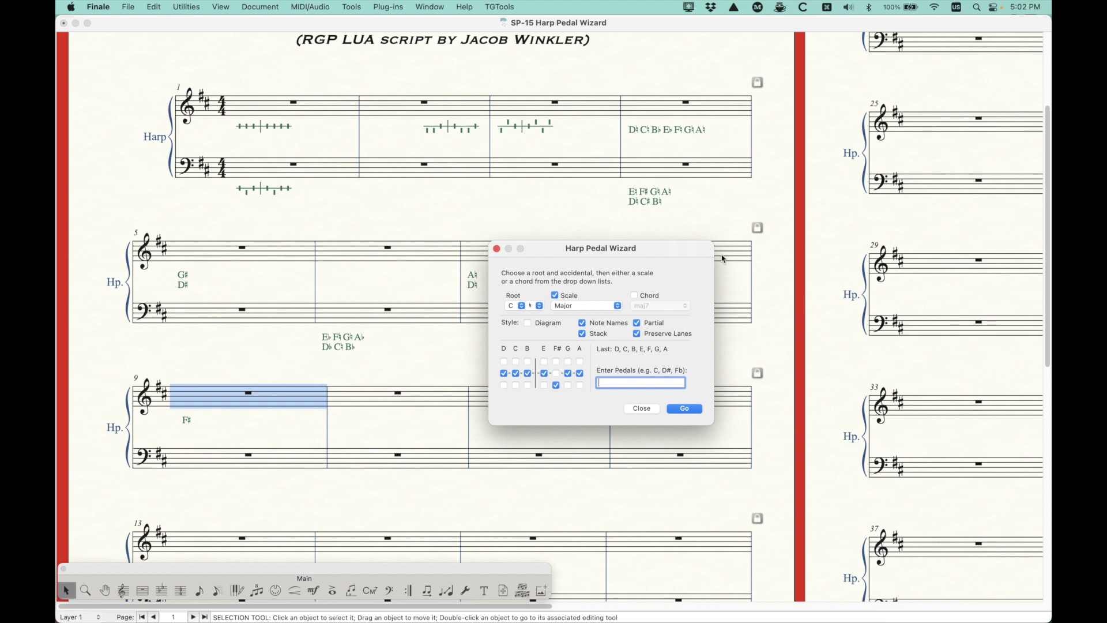
{"action": "left_click_drag", "start_coordinate": [639, 255], "coordinate": [657, 233]}
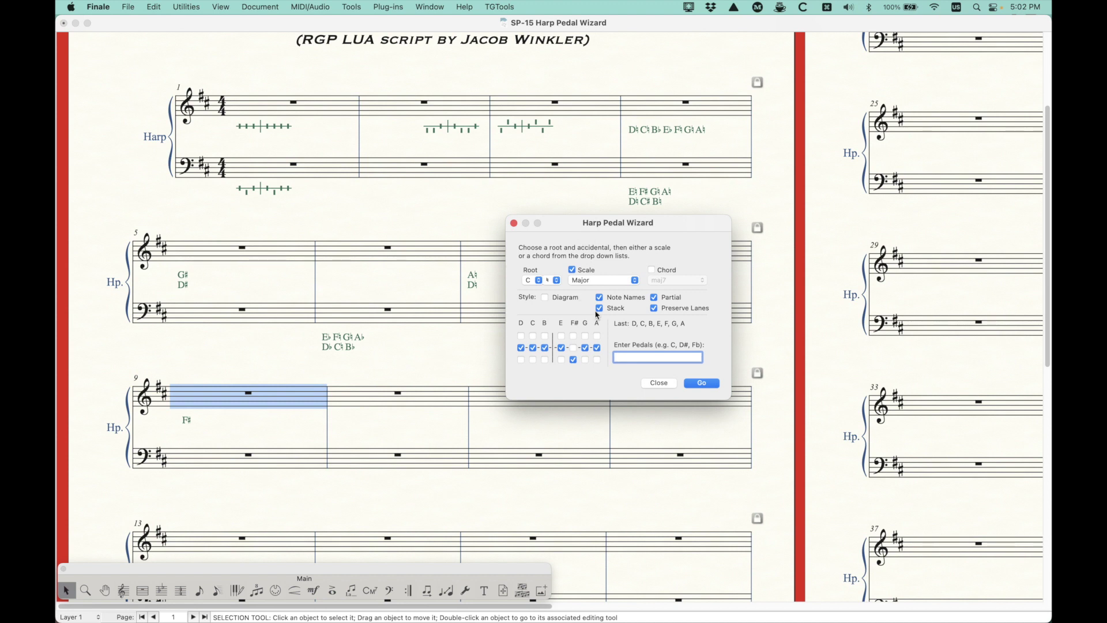
- Turn off Preserve Lanes and switch the wizard's output style back to Diagram
{"action": "left_click", "coordinate": [656, 308]}
{"action": "left_click", "coordinate": [545, 297]}
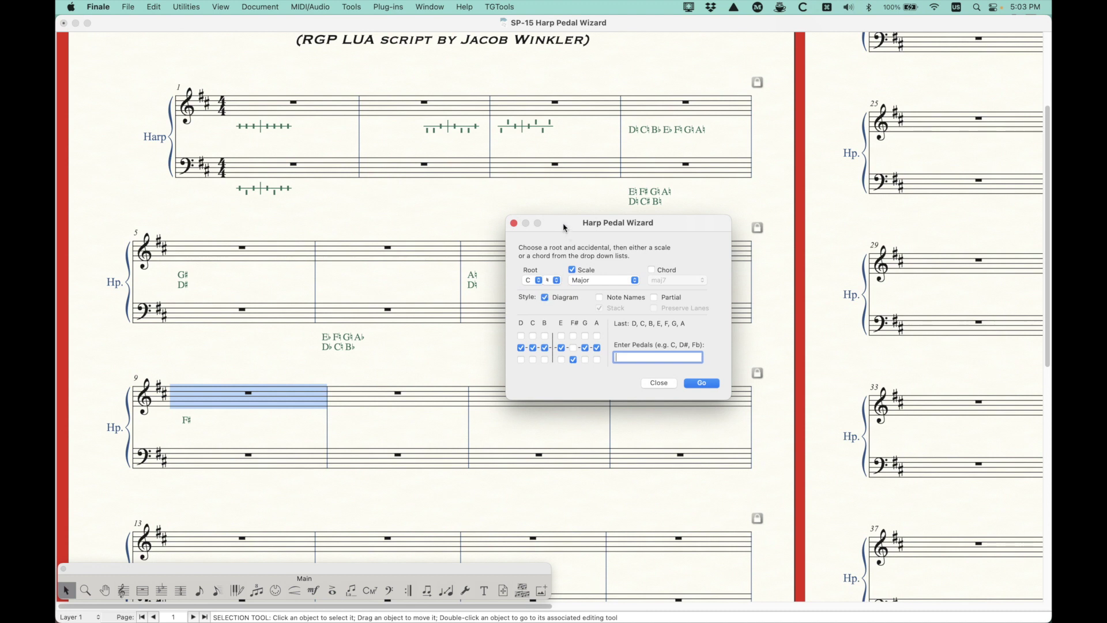
{"action": "left_click_drag", "start_coordinate": [564, 227], "coordinate": [470, 198]}
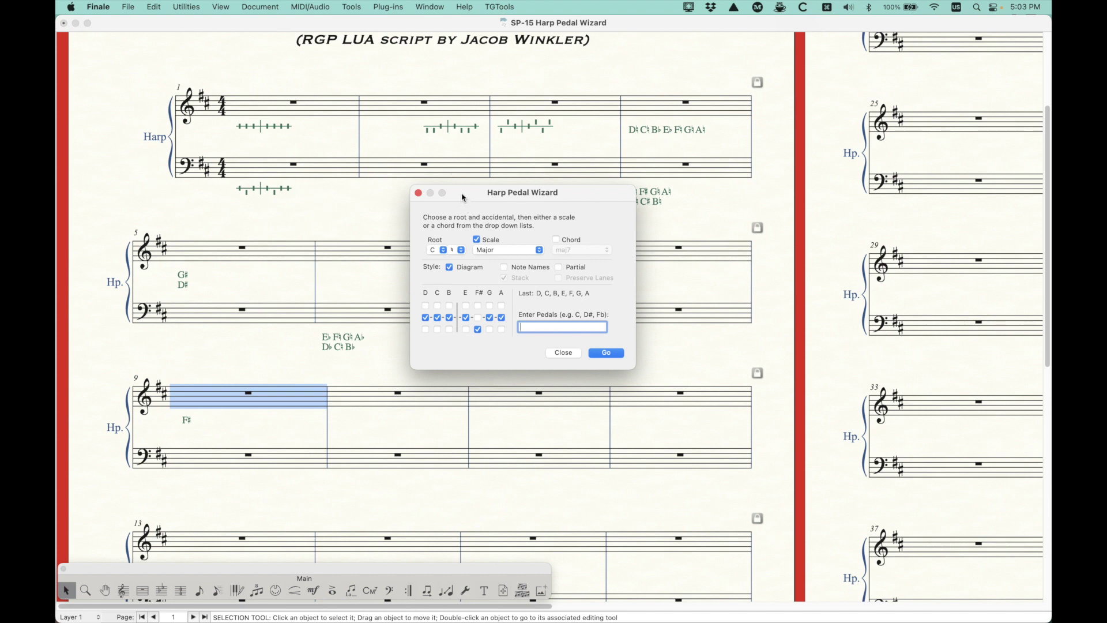
{"action": "left_click_drag", "start_coordinate": [473, 195], "coordinate": [470, 193]}
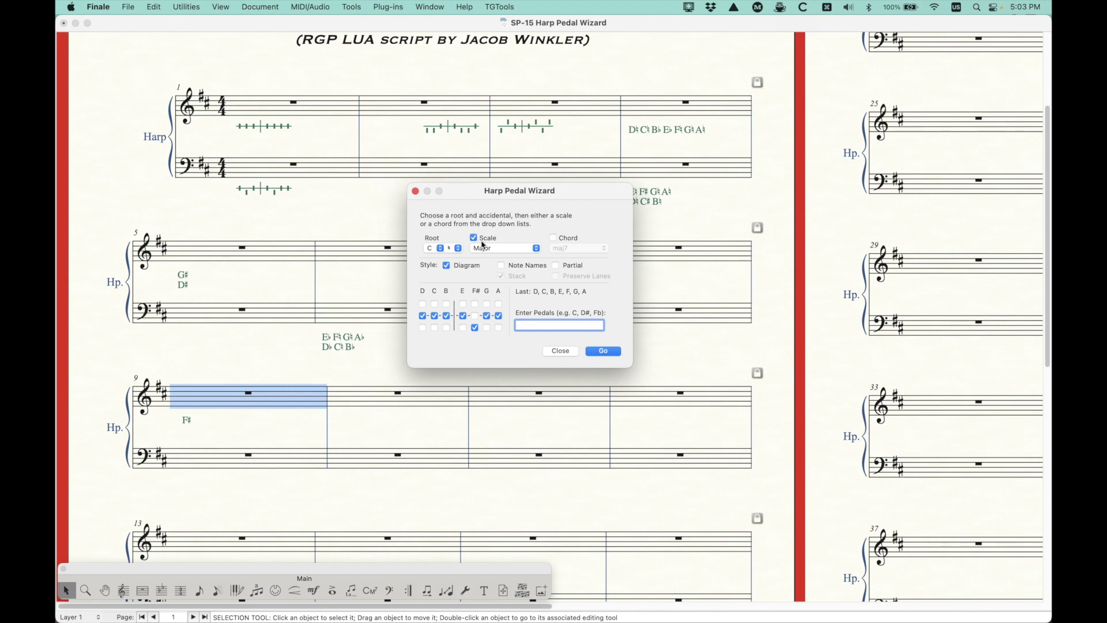
{"action": "scroll", "coordinate": [490, 381], "scroll_direction": "up", "scroll_amount": 5}
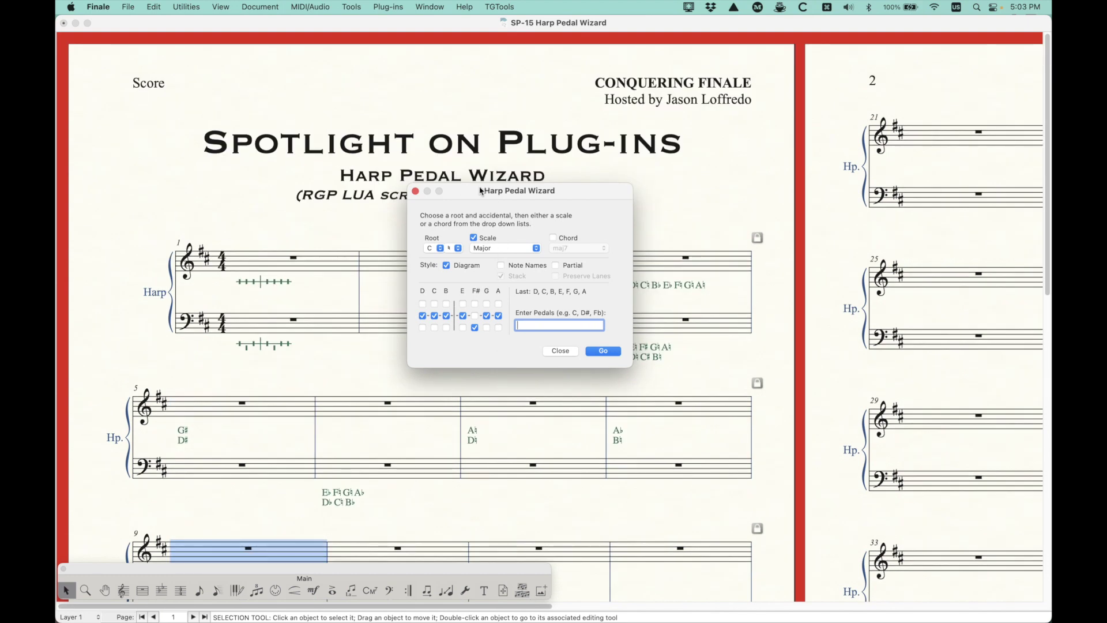
{"action": "left_click_drag", "start_coordinate": [479, 190], "coordinate": [478, 228]}
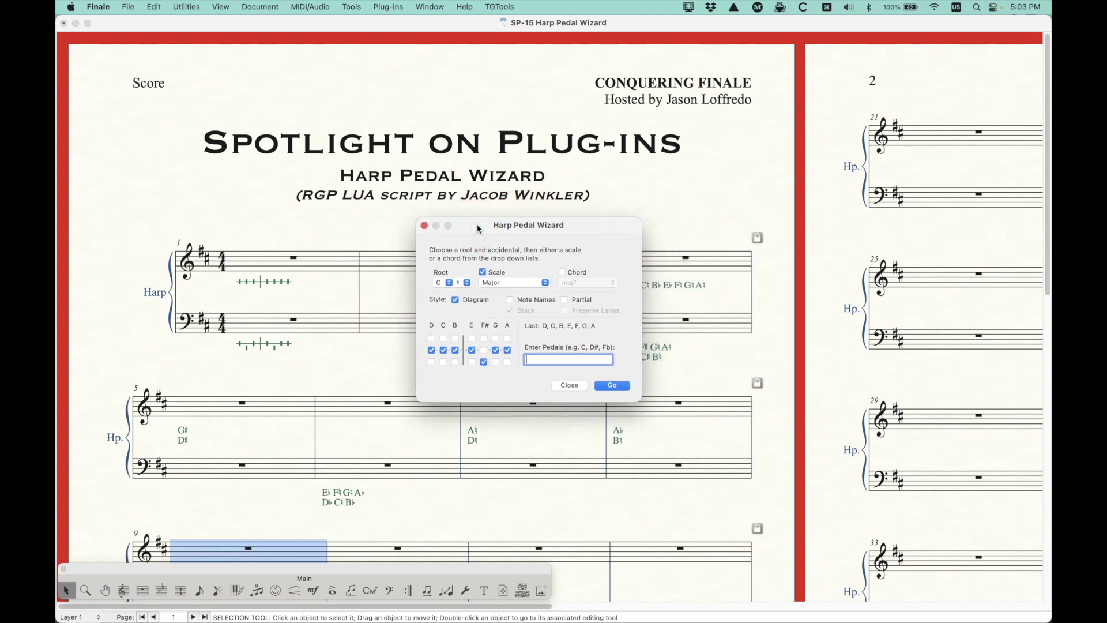